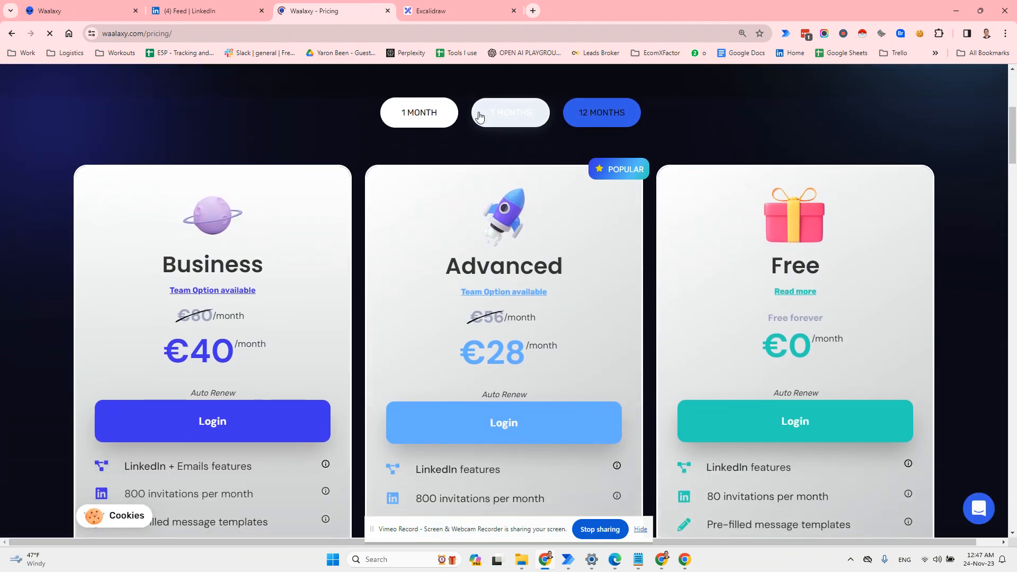
Review the 12-month Business, Advanced and Free plans on the Waalaxy pricing page
scroll(634, 275, down, 1)
drag(808, 401, 890, 114)
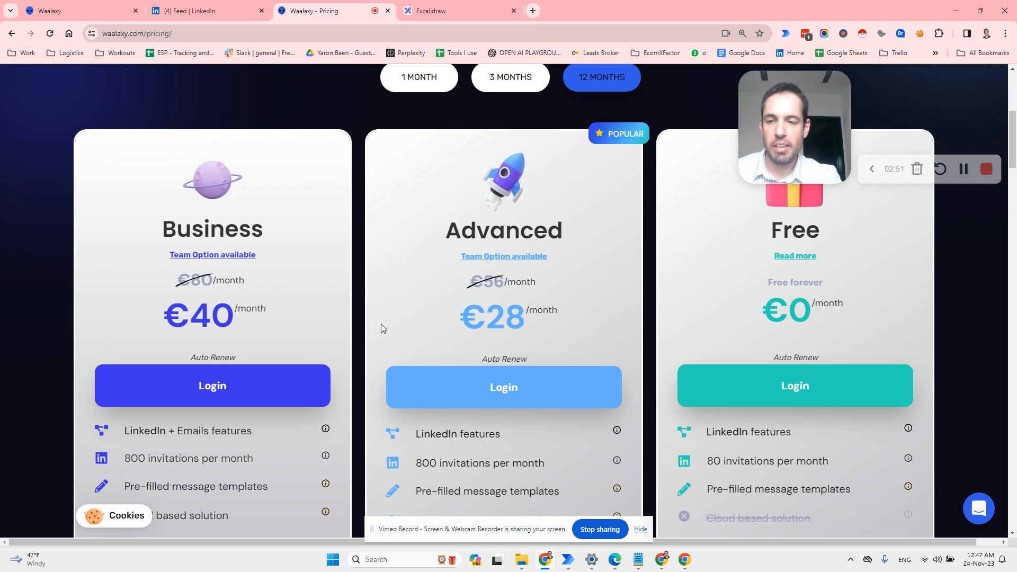
scroll(447, 310, up, 2)
scroll(447, 310, up, 4)
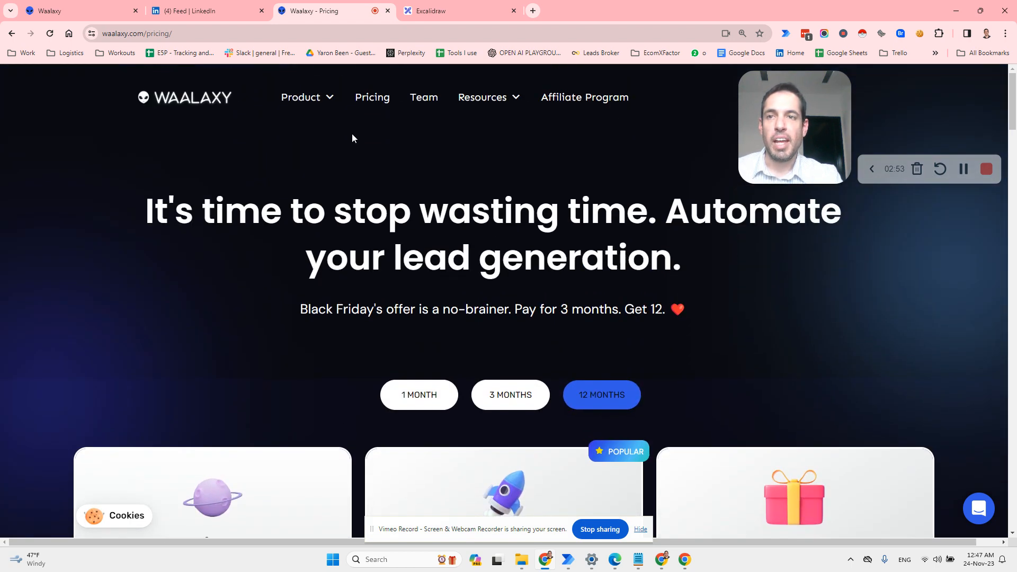
click(323, 91)
drag(754, 111, 753, 459)
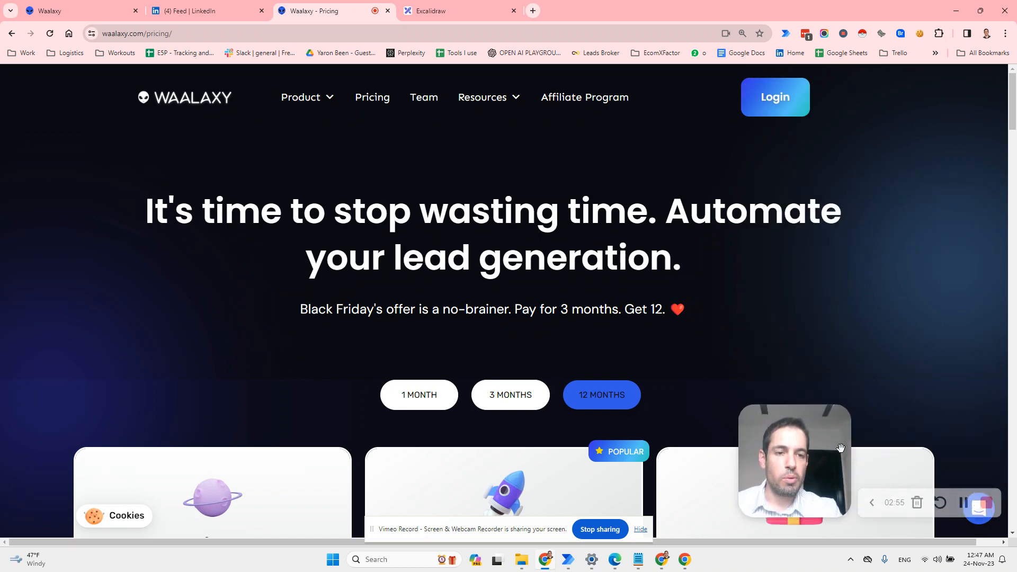
Switch to the Waalaxy app and view the prospect lists and the running campaigns
click(85, 11)
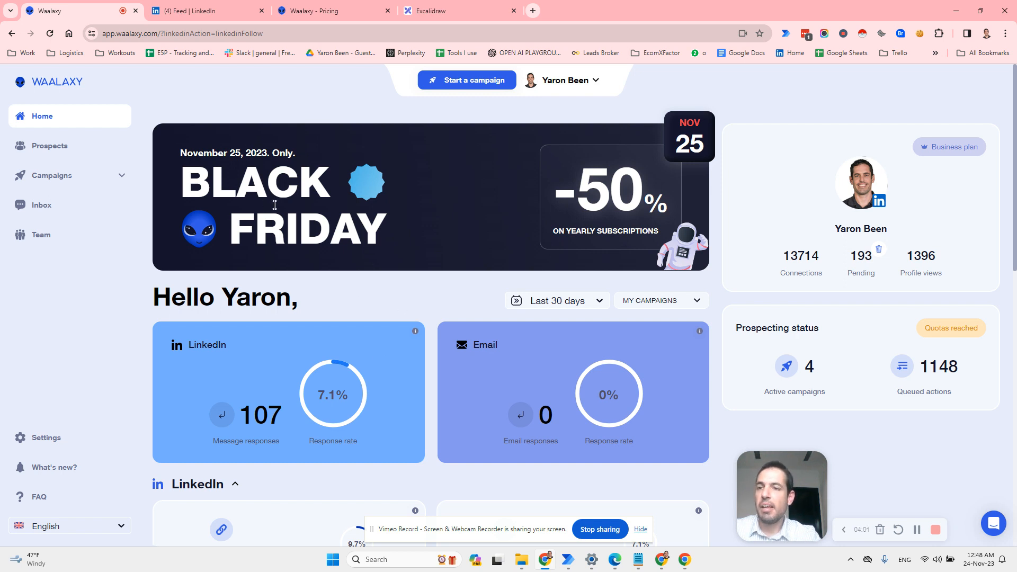
click(103, 150)
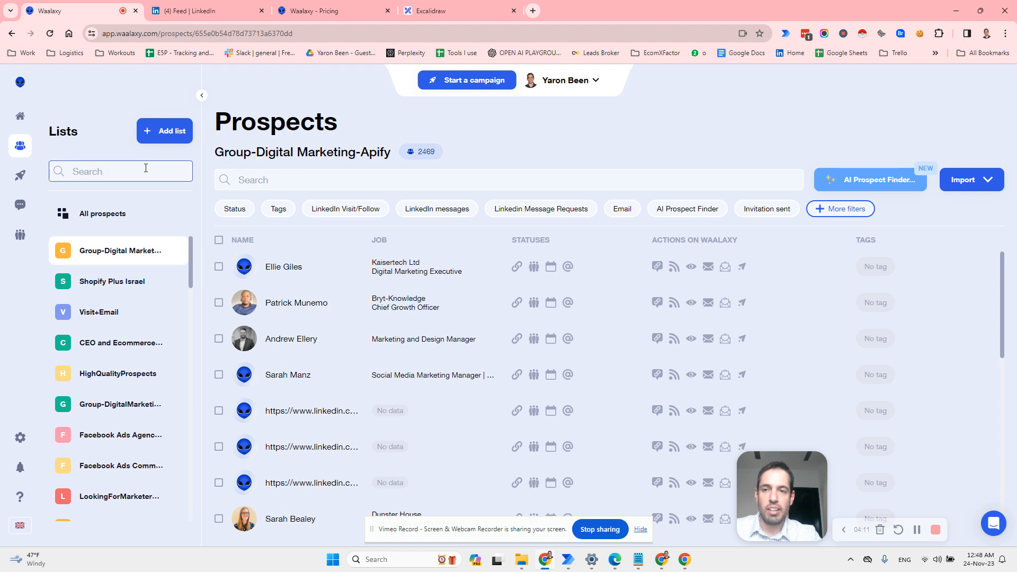
click(21, 178)
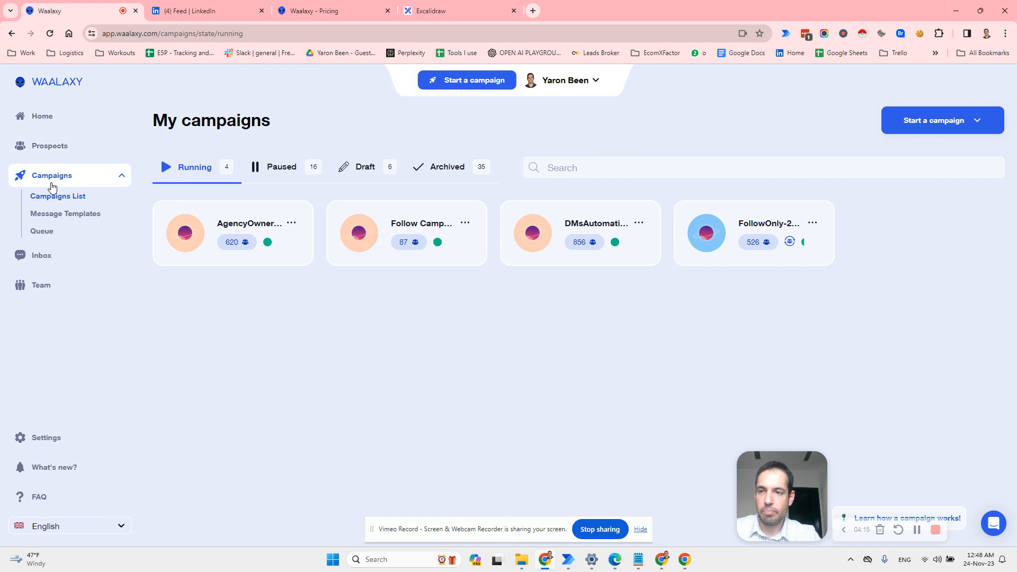
Create a new prospect list named "CEOs In NewYork - Tech Only"
click(65, 155)
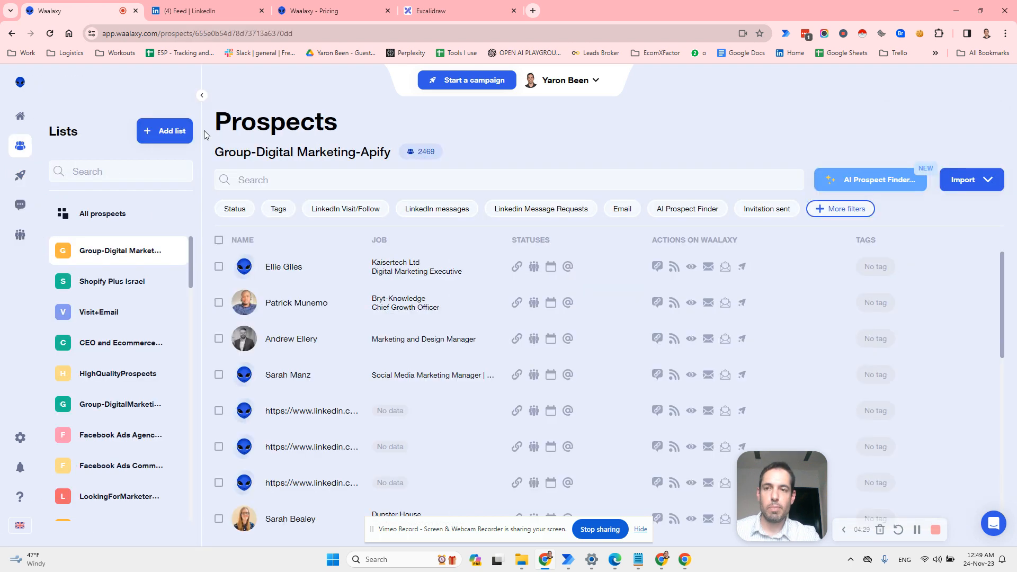
click(163, 133)
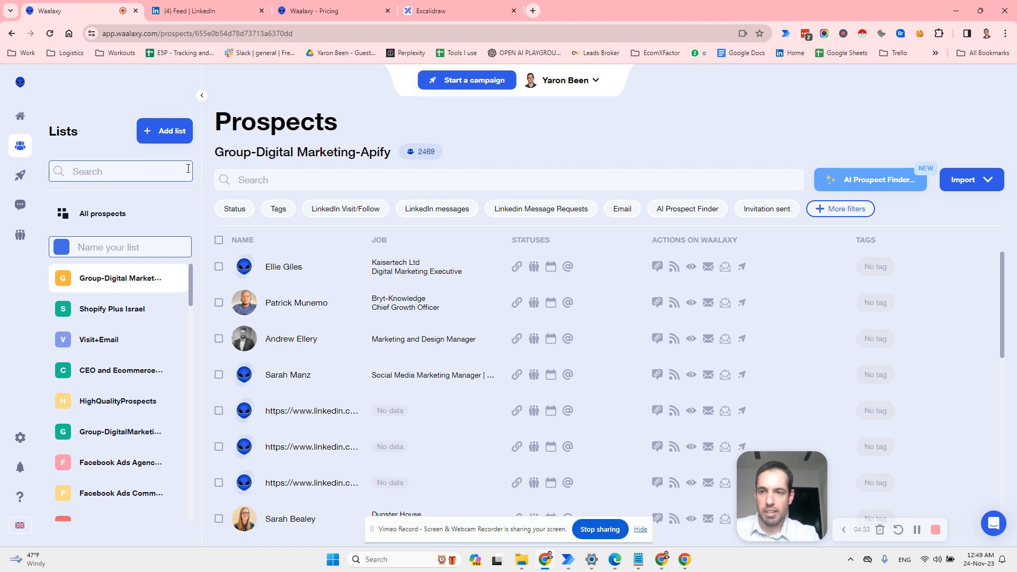
text(CEOs In NewYork)
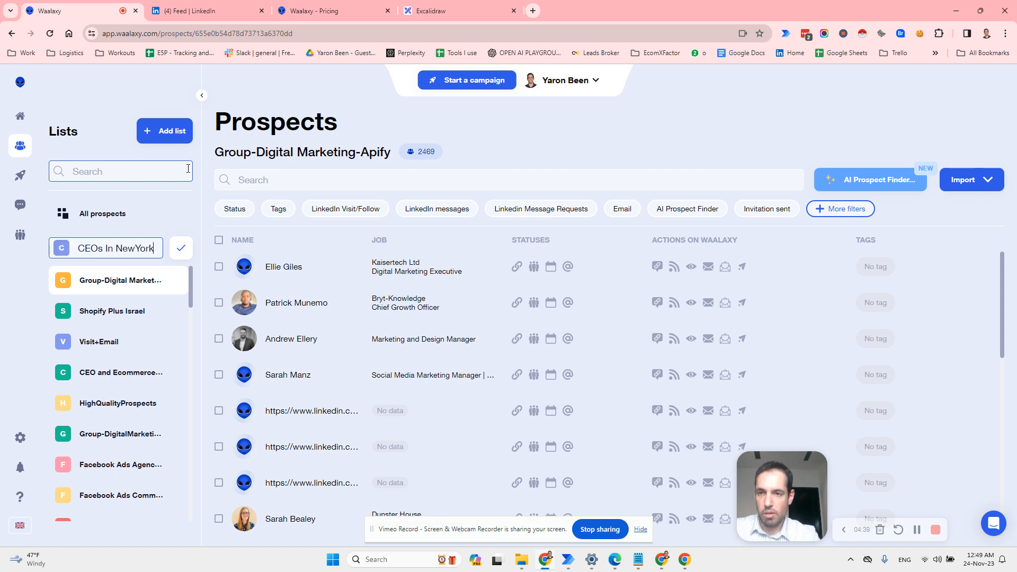
text( - Tech Only)
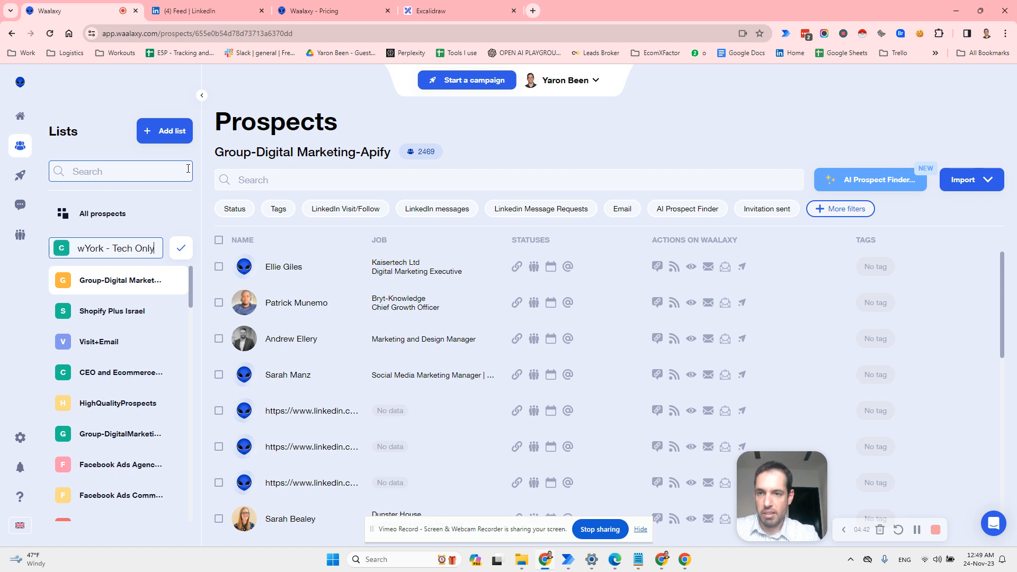
key(Return)
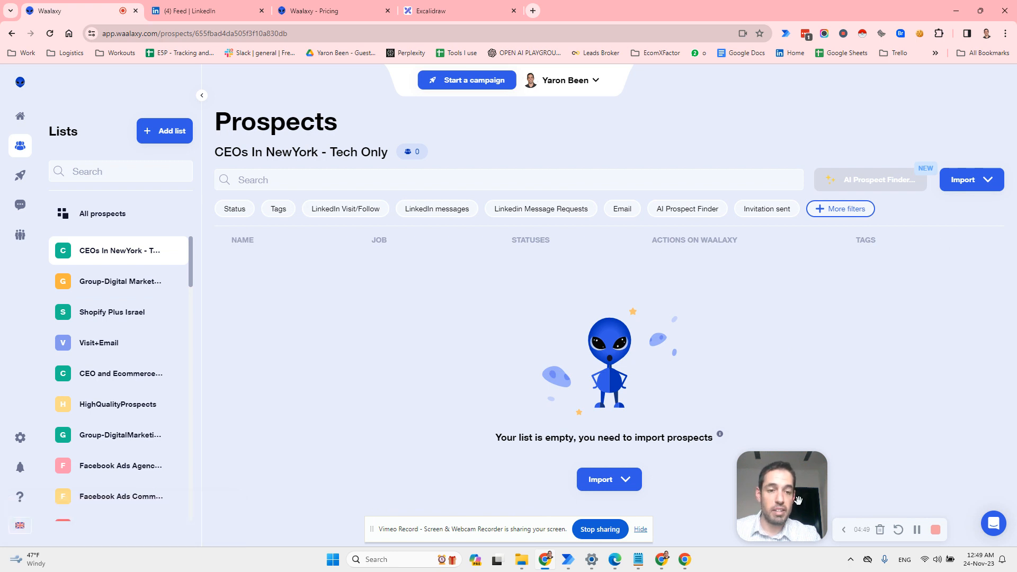
Start a prospect import via LinkedIn Search for the new list and search people for "CEO AND TECH"
click(986, 183)
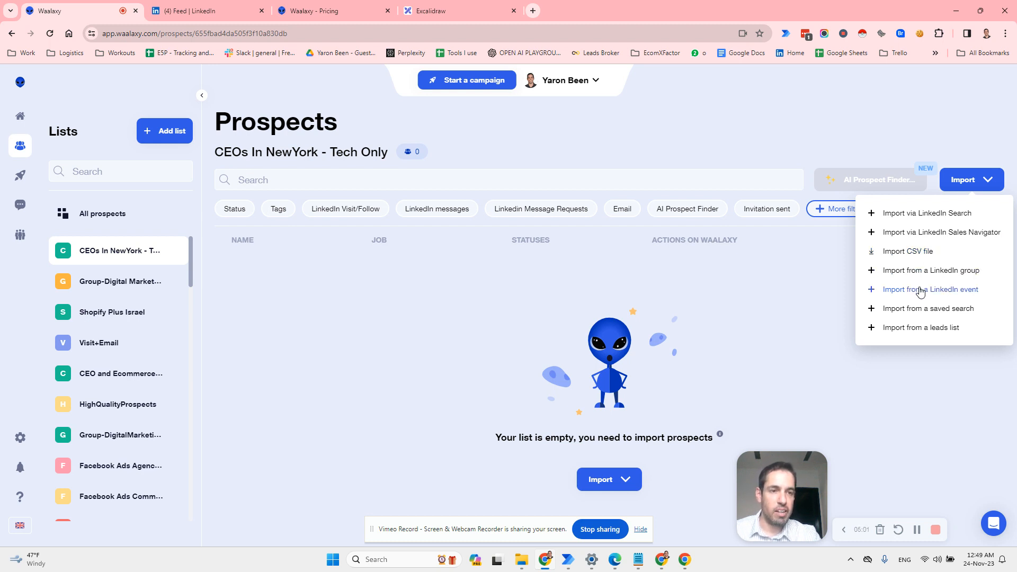
click(889, 217)
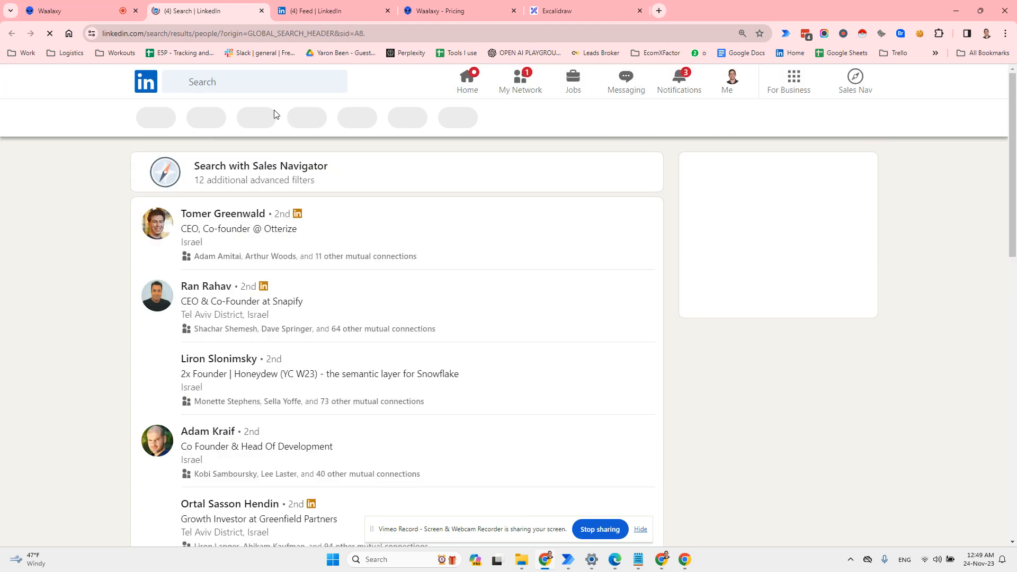
click(259, 80)
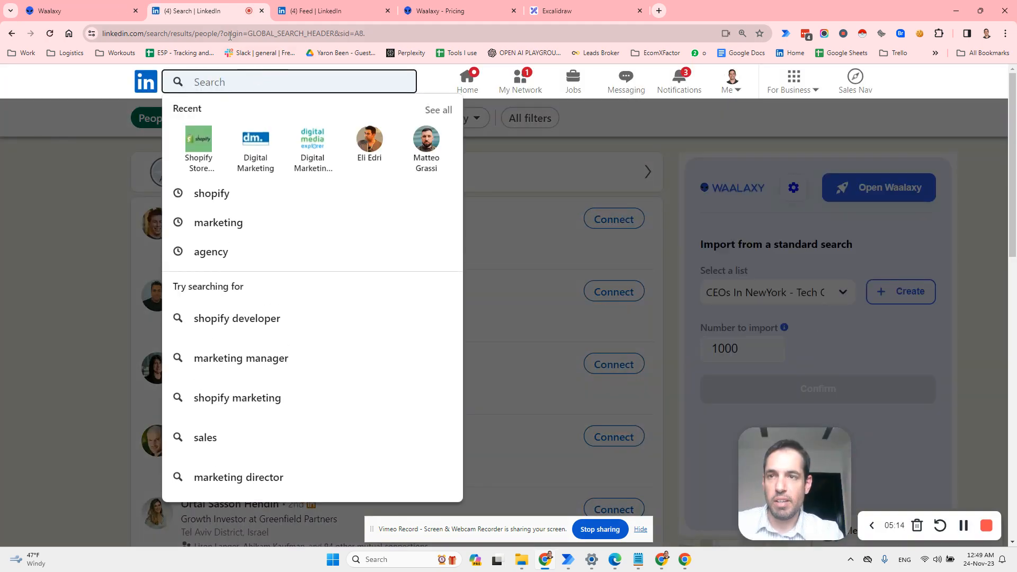
text(CEO)
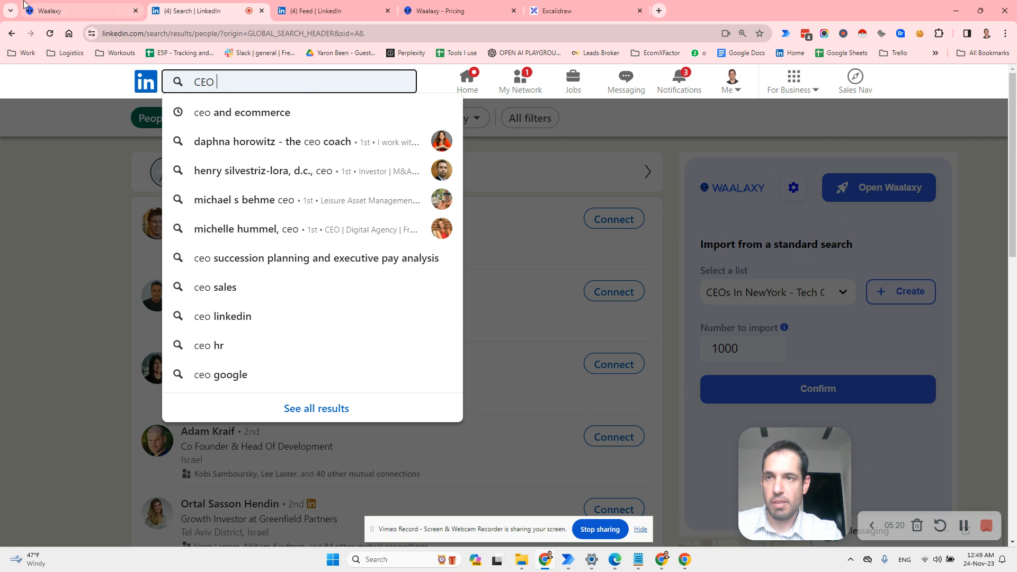
click(68, 10)
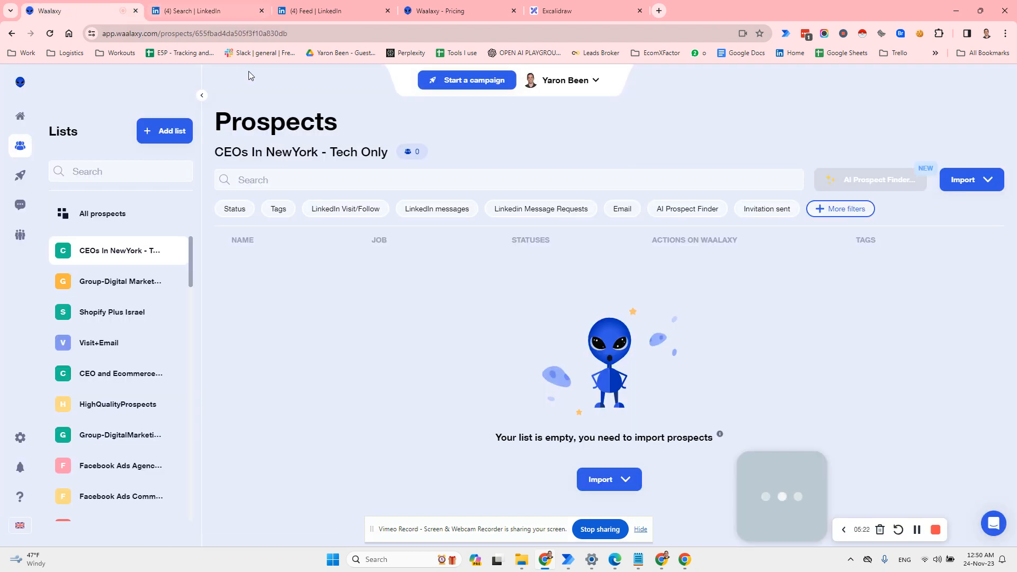
click(207, 11)
text(AN)
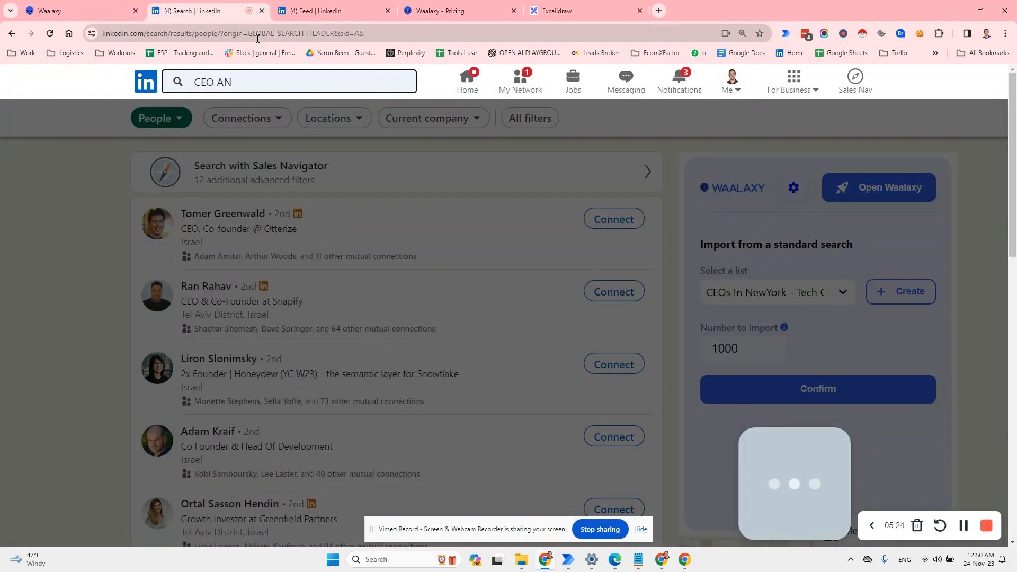
text(D TECH)
key(Return)
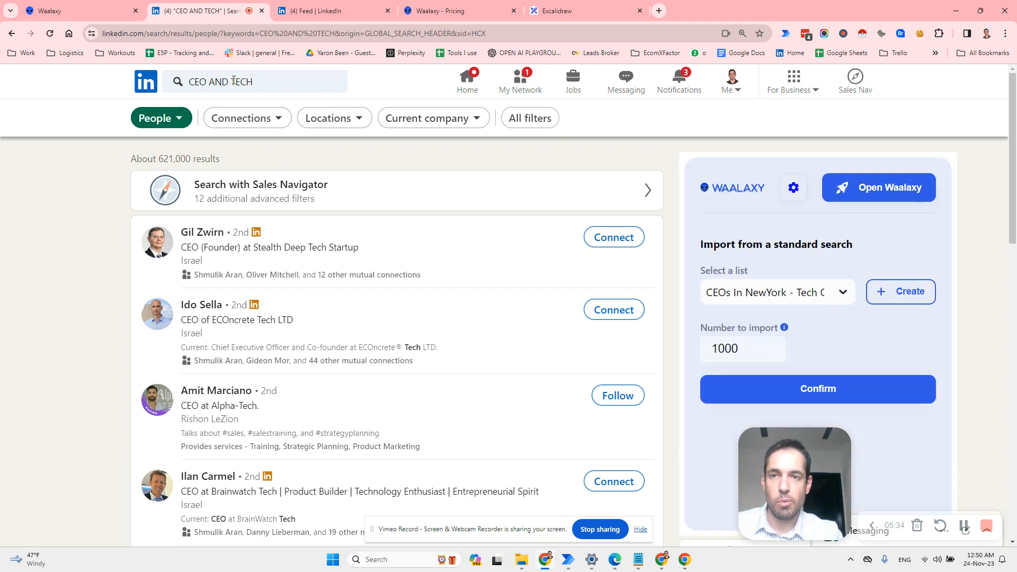
Filter the LinkedIn people results to the location New York, United States
click(330, 118)
text(ne)
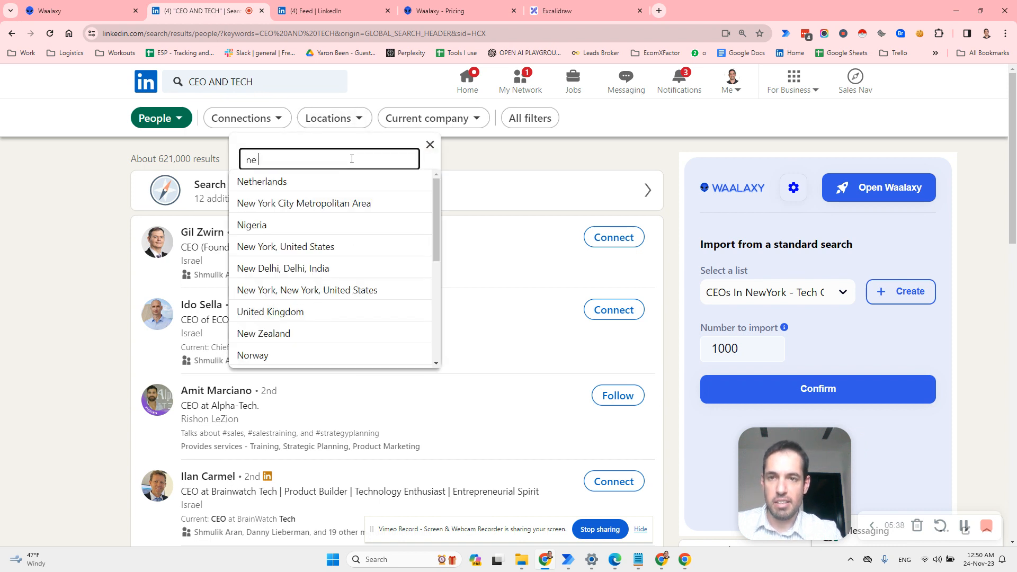
text(w lon)
key(BackSpace)
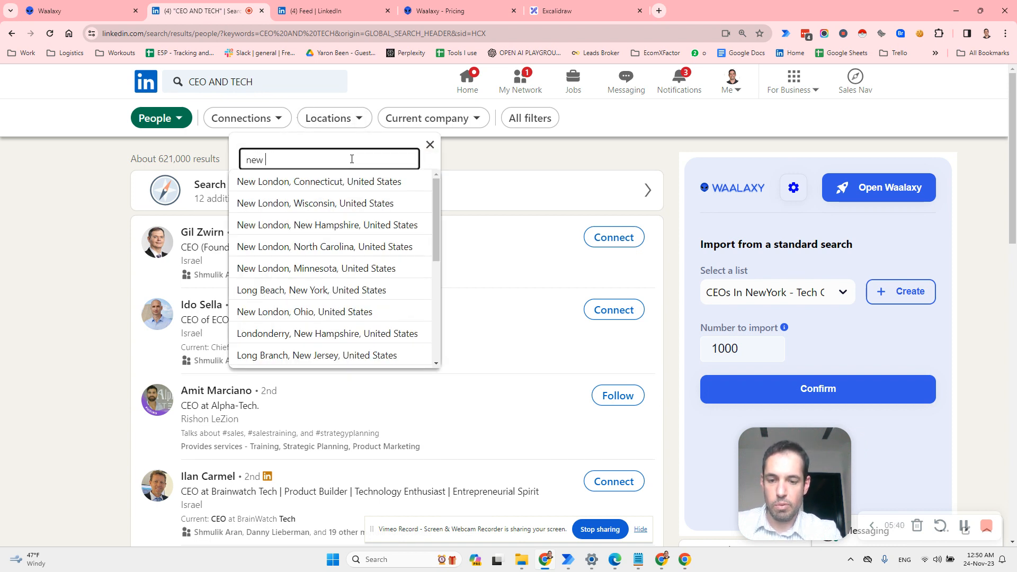
text(you)
text(rk)
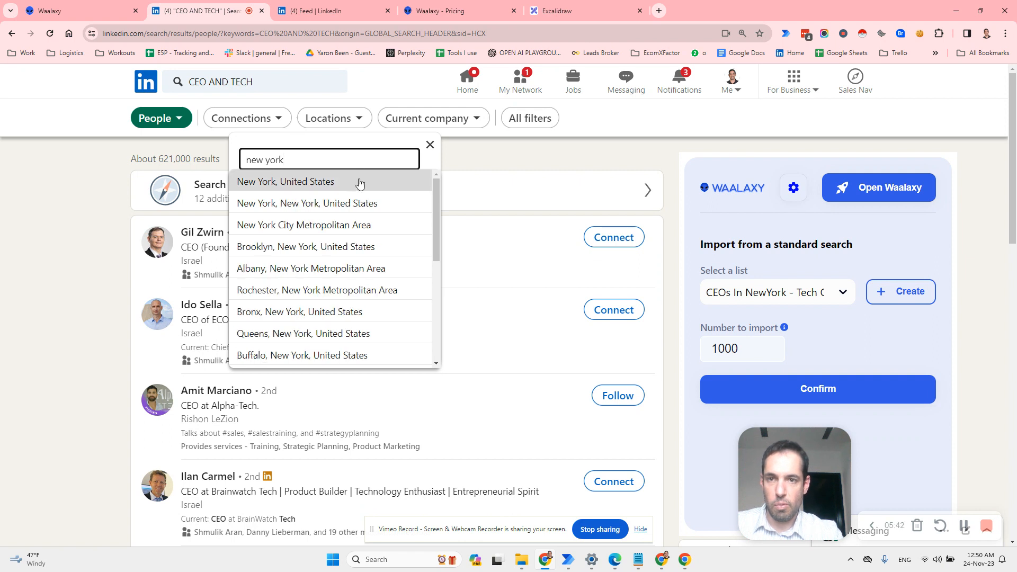
click(353, 186)
click(391, 375)
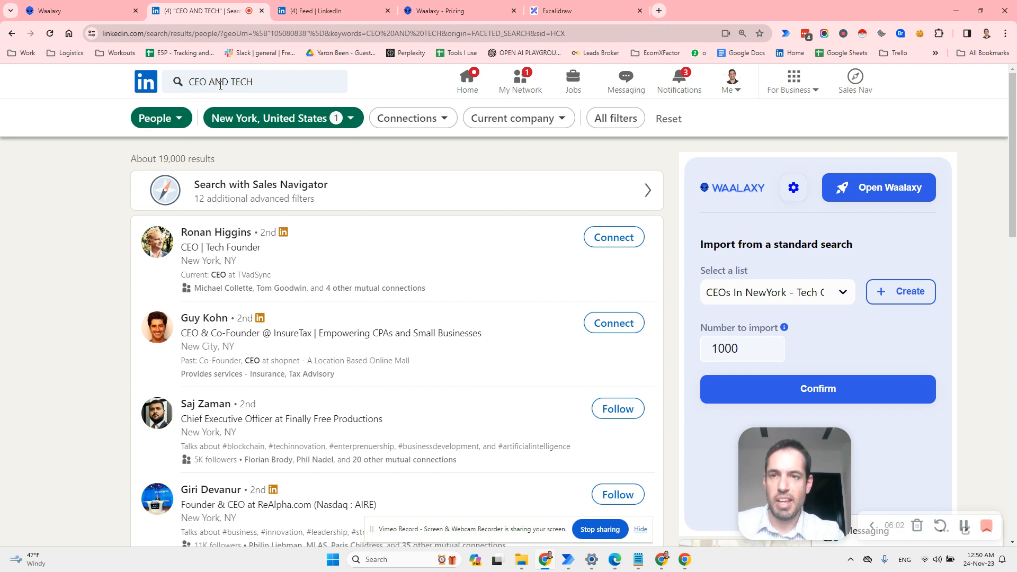
Switch to Excalidraw and delete the "Linkedin Automation" text from the canvas
click(577, 11)
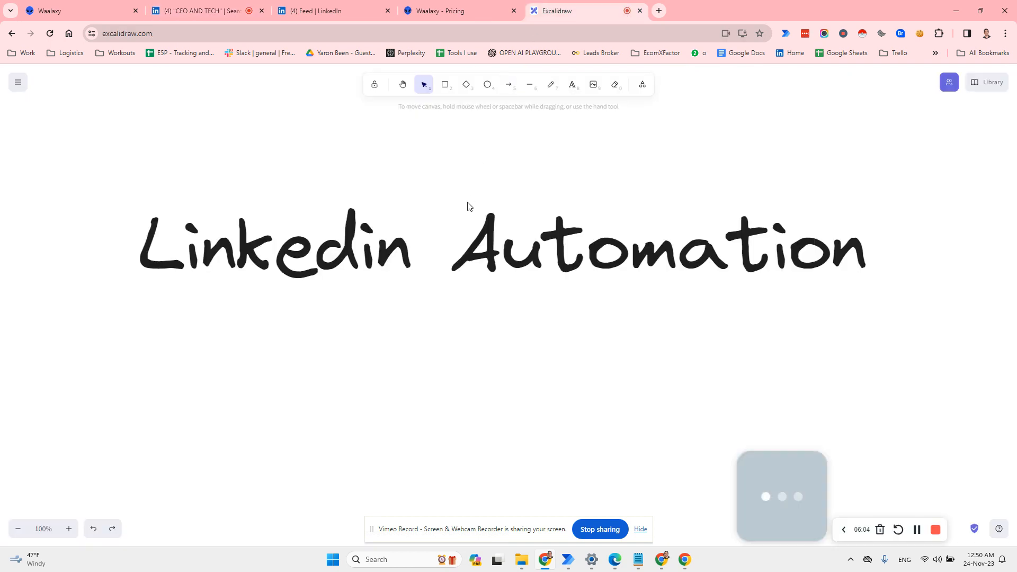
click(459, 228)
key(Delete)
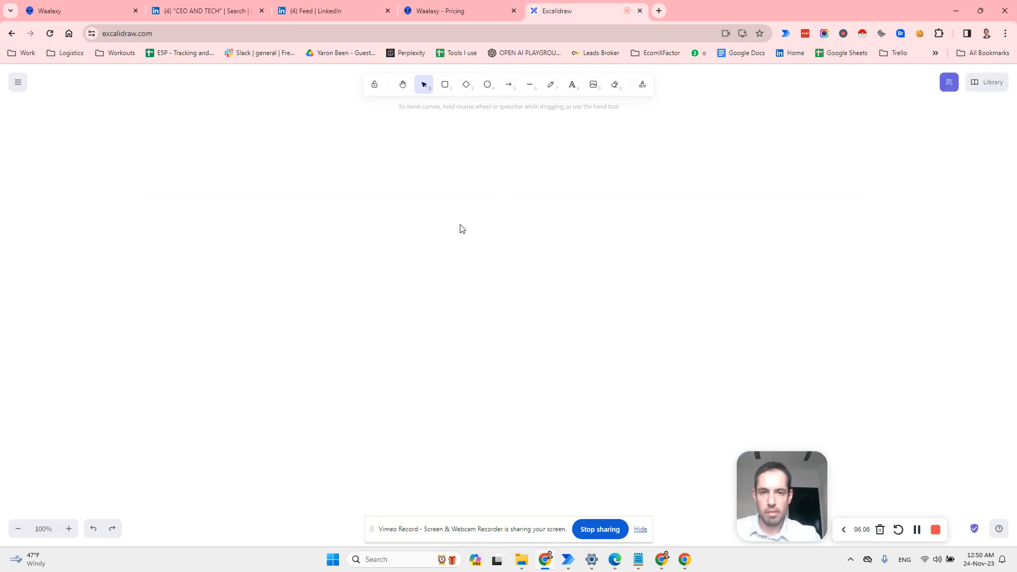
Add a three-line text to the empty canvas reading "And", "OR" and "NOT"
key(a)
key(d)
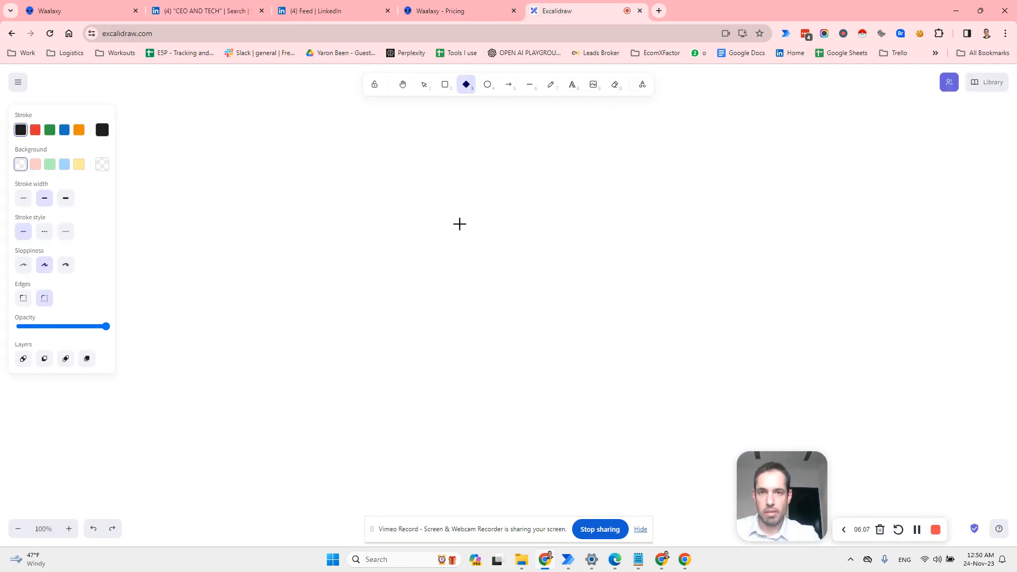
click(572, 86)
click(432, 196)
text(Adn)
key(BackSpace)
key(BackSpace)
text(nd)
key(Return)
text(OR)
key(Return)
text(NOT)
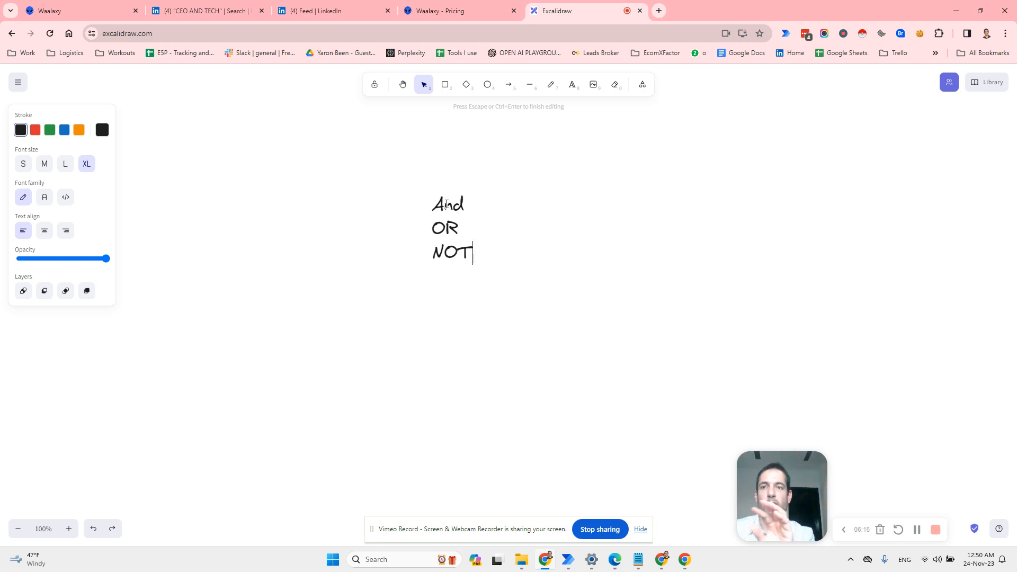
Return to the LinkedIn people search and run it with the query "CEO OR TECH"
click(222, 12)
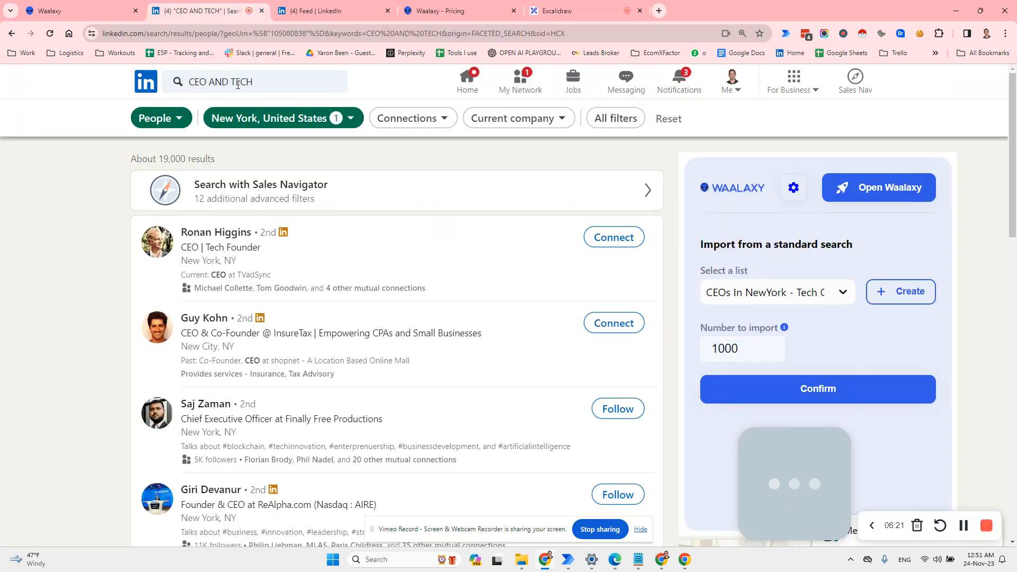
double_click(218, 81)
text(OR)
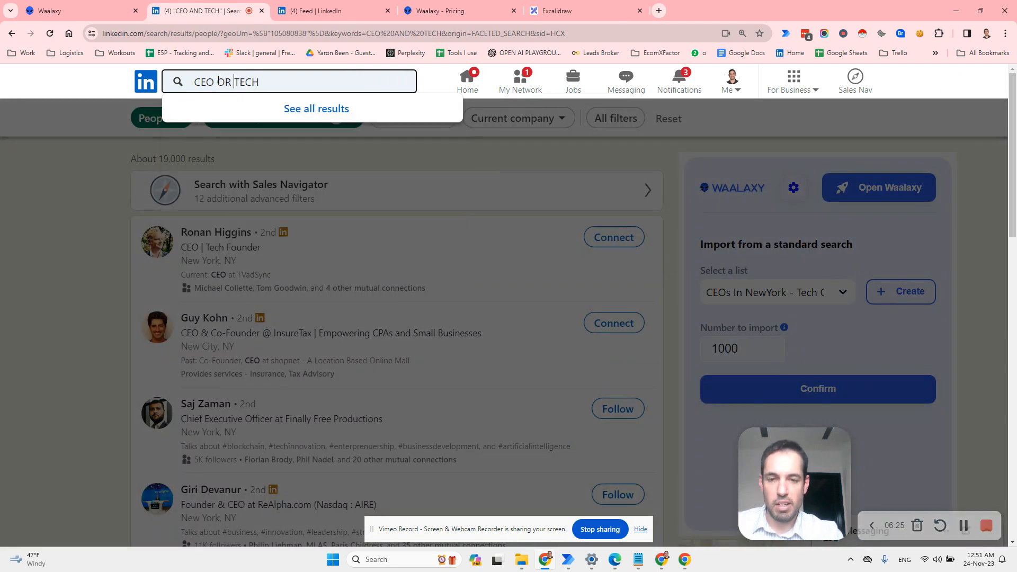
key(Return)
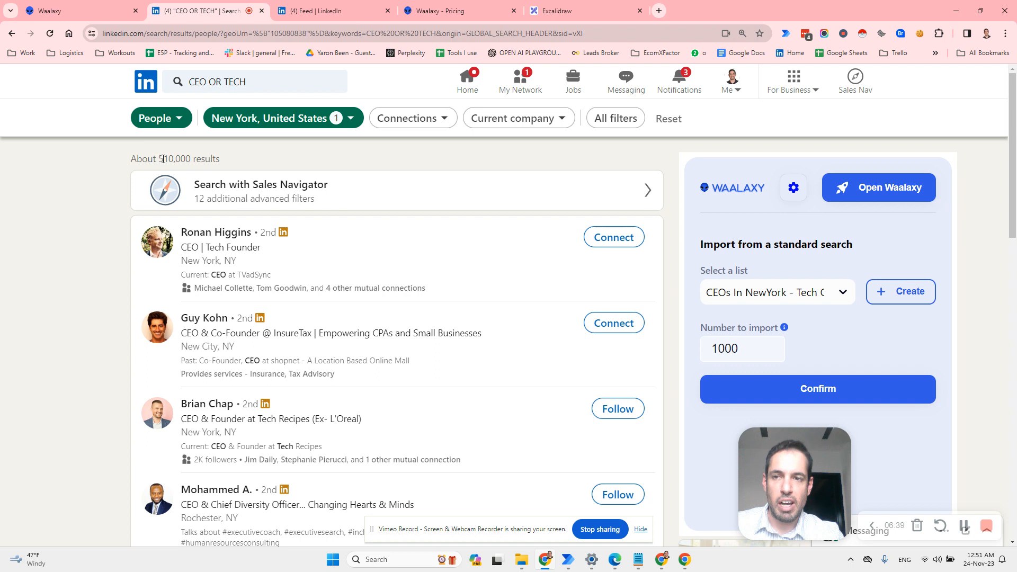
Replace the operator in the people search and run the query "CEO NOT TECH"
click(214, 80)
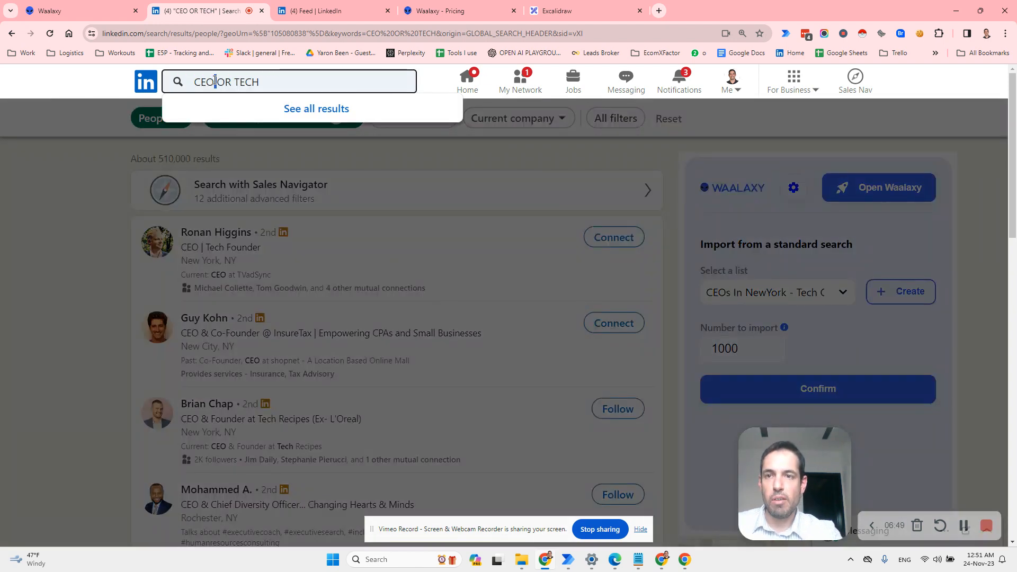
double_click(223, 81)
text(NOT)
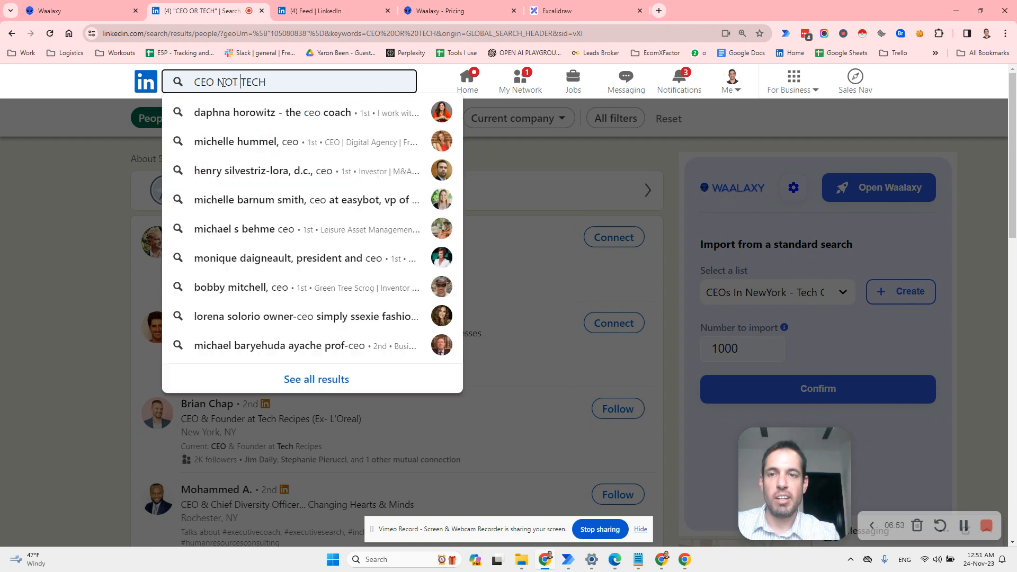
key(Return)
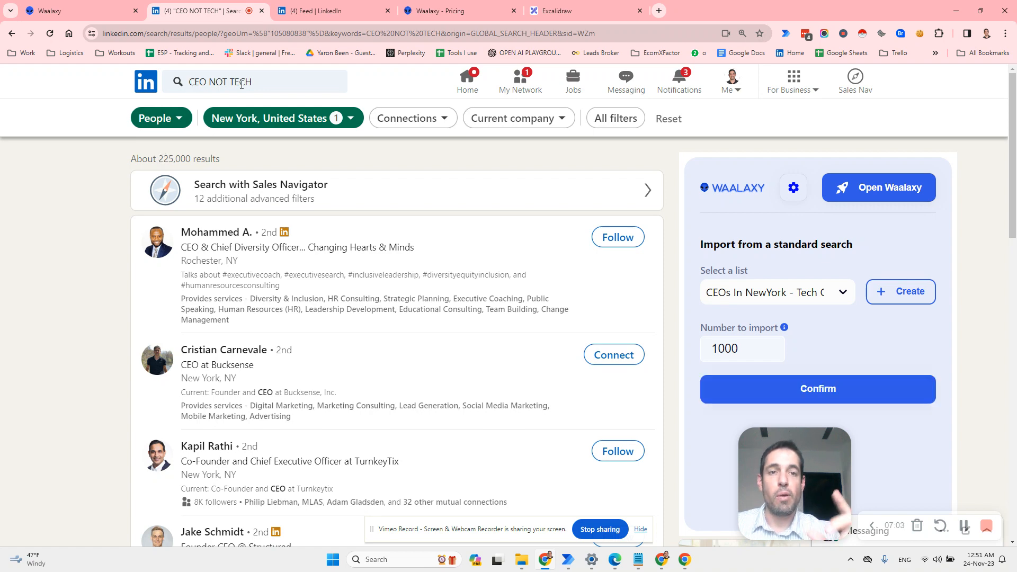
Extend the people search query to "(CEO NOT TECH) AND Shopify" and run it
click(258, 87)
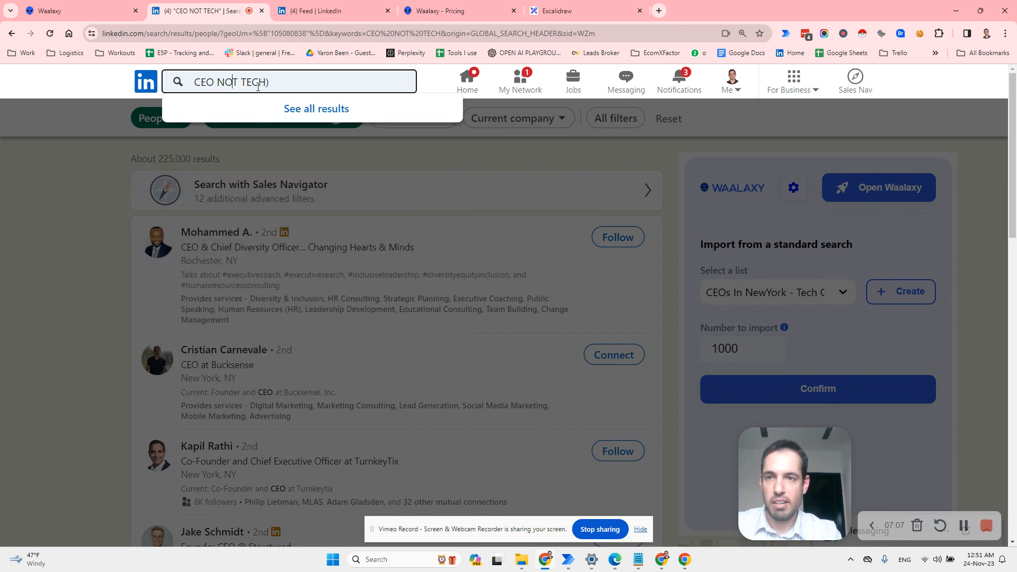
text(()
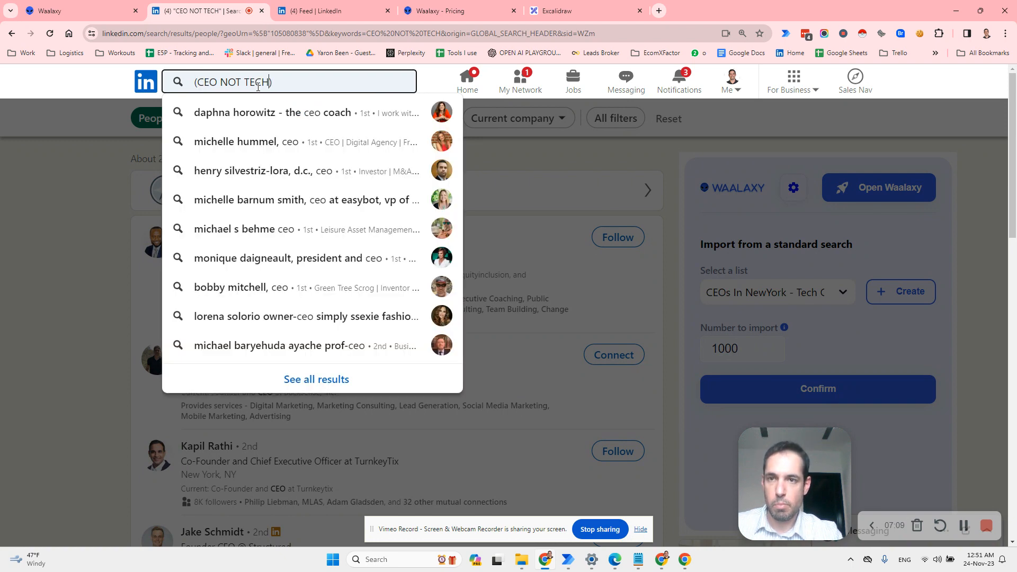
text( AND Shopify)
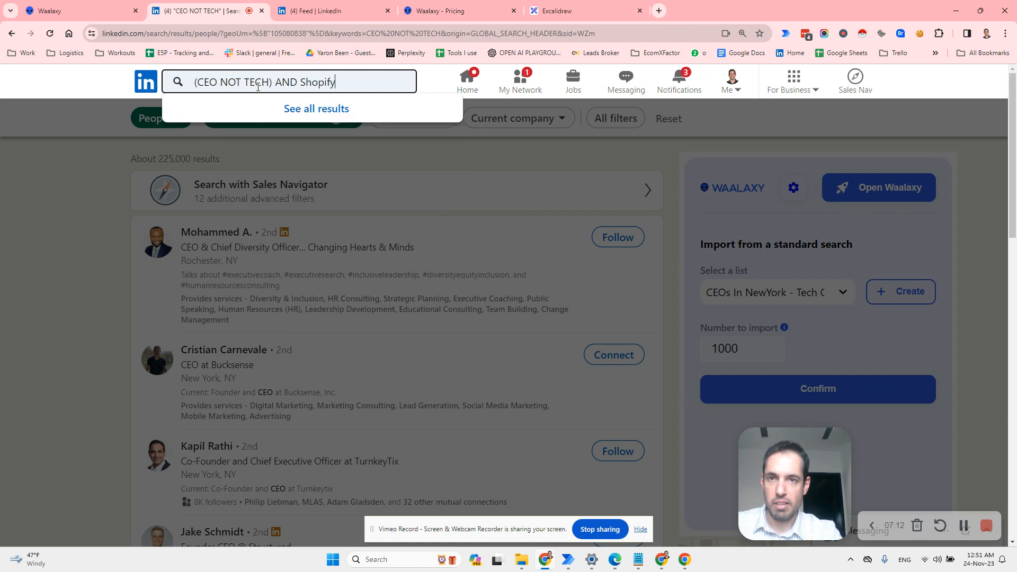
key(Return)
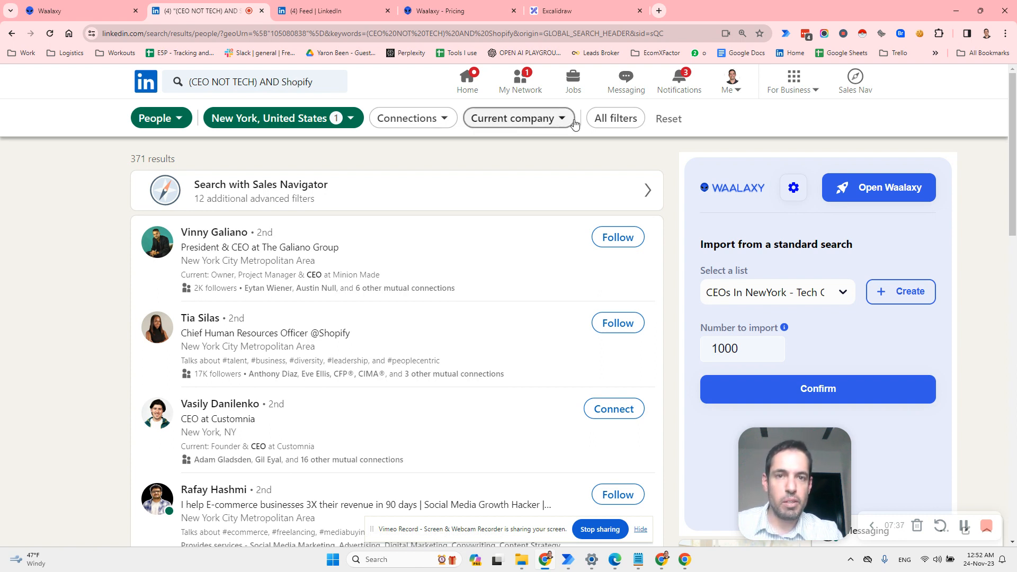
Examine all the people search filters, from connections and locations to industry, service categories and keywords, and close them without applying any
click(600, 121)
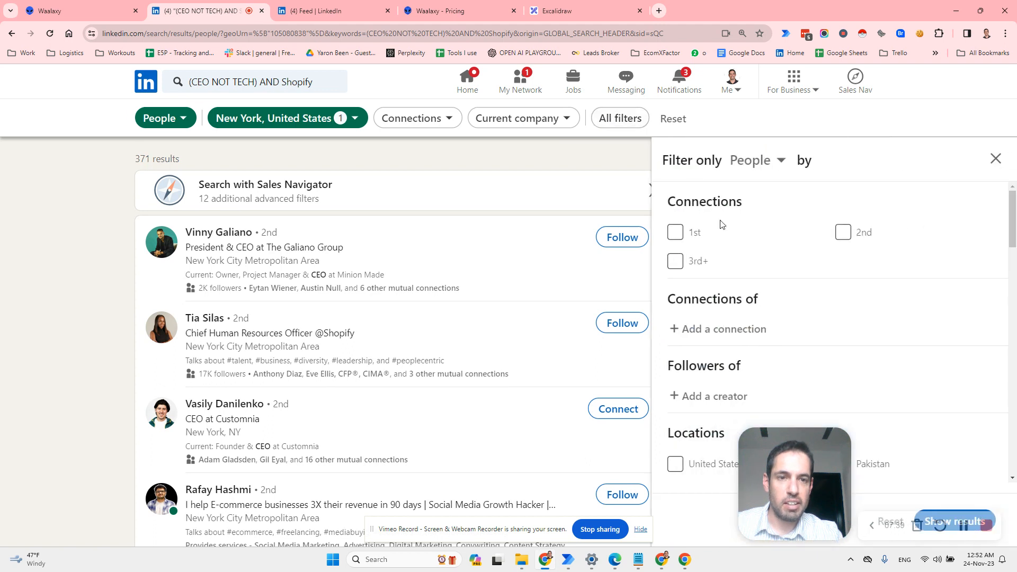
scroll(760, 261, down, 2)
drag(826, 464, 835, 163)
click(626, 120)
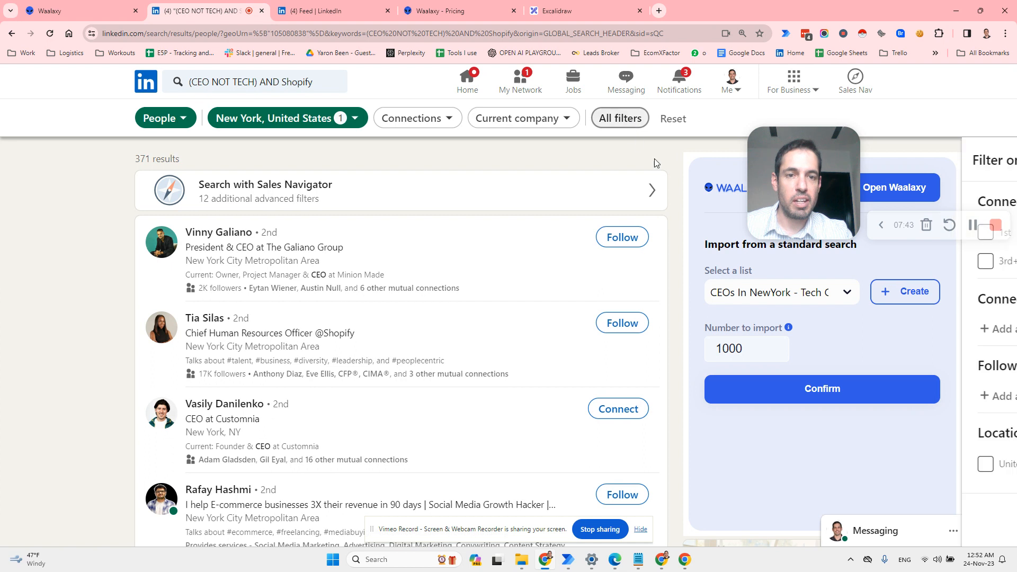
scroll(784, 318, down, 5)
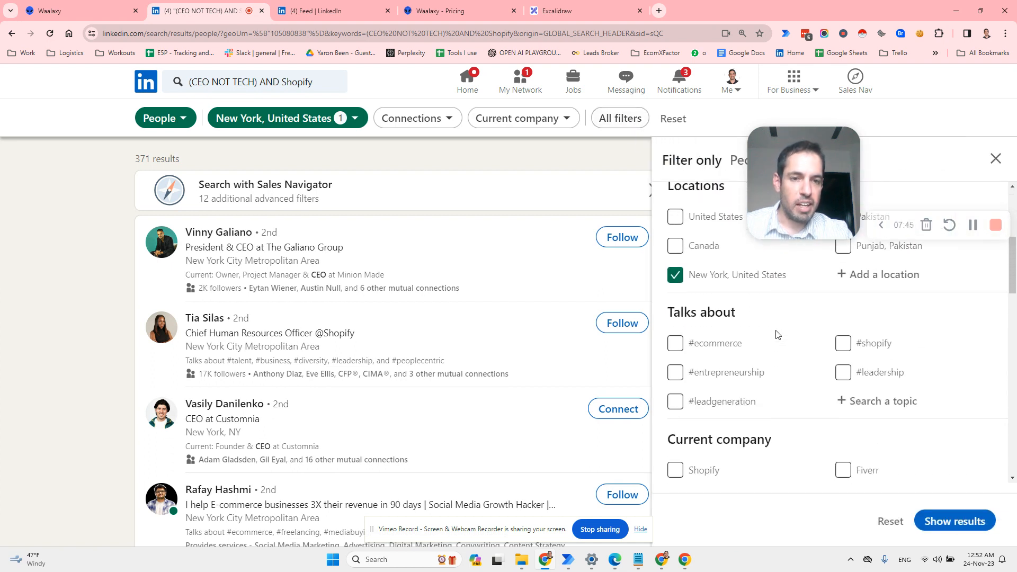
scroll(712, 365, down, 5)
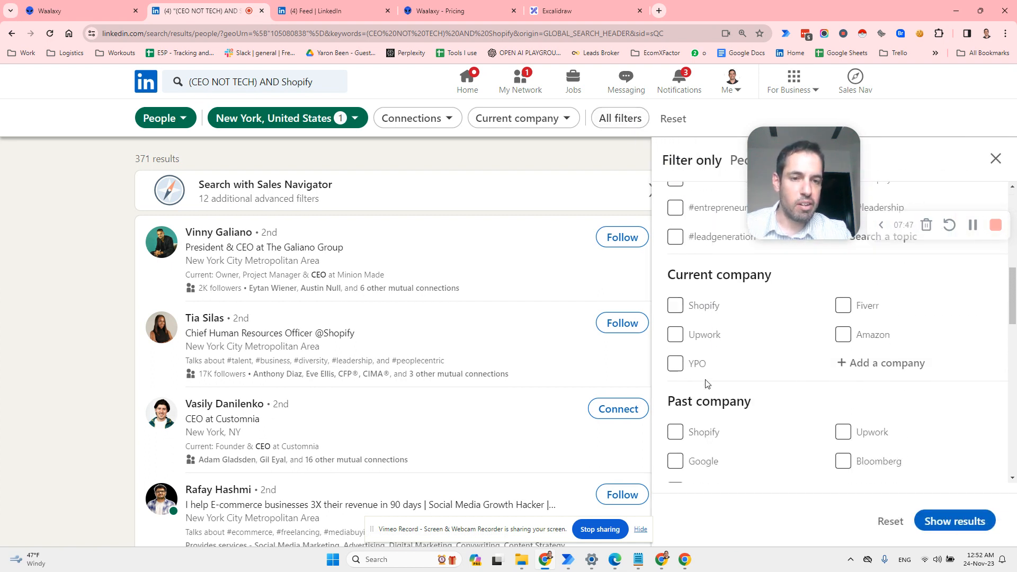
scroll(707, 379, down, 3)
scroll(710, 373, down, 4)
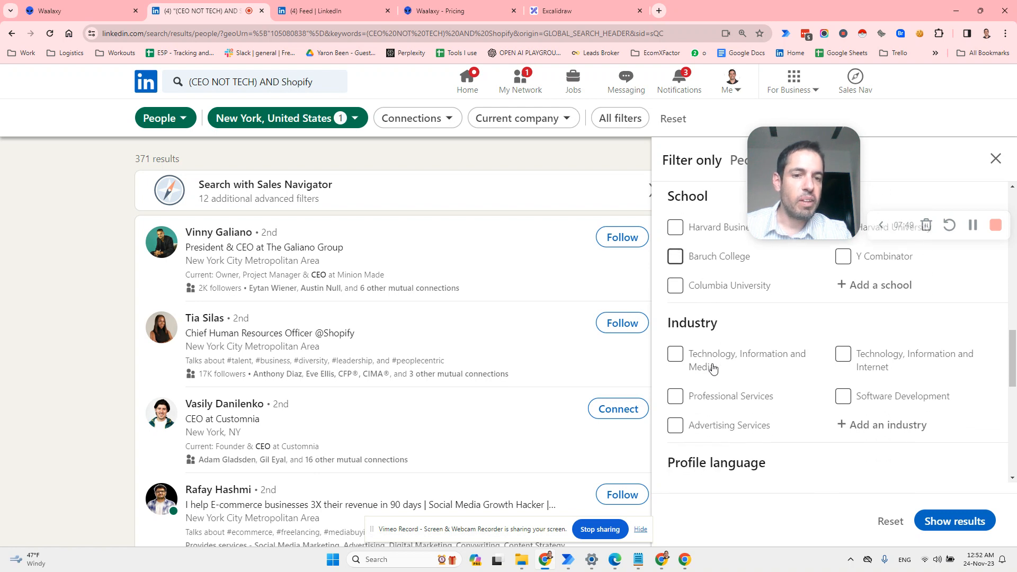
scroll(712, 365, down, 2)
scroll(713, 360, down, 3)
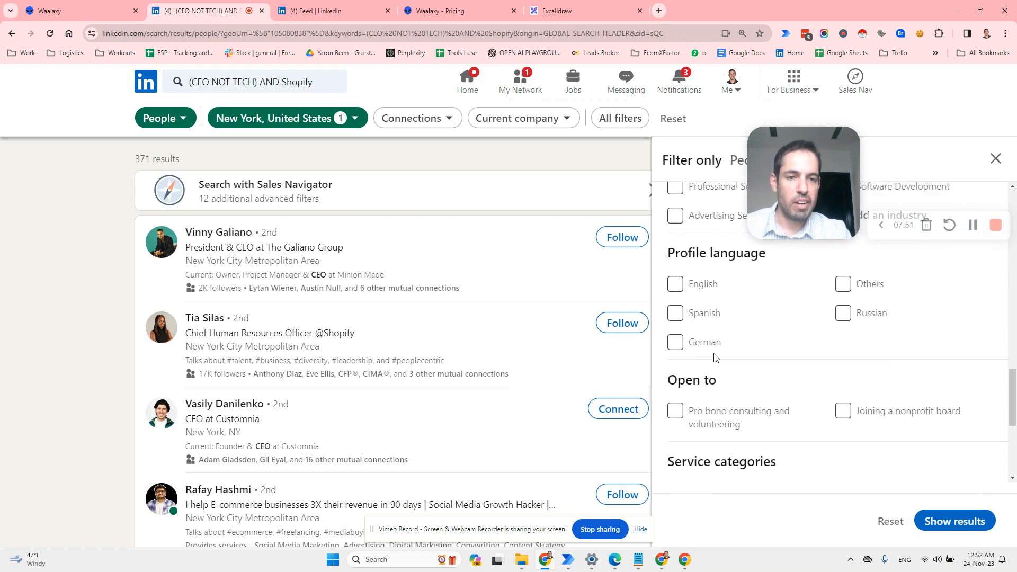
scroll(694, 345, down, 2)
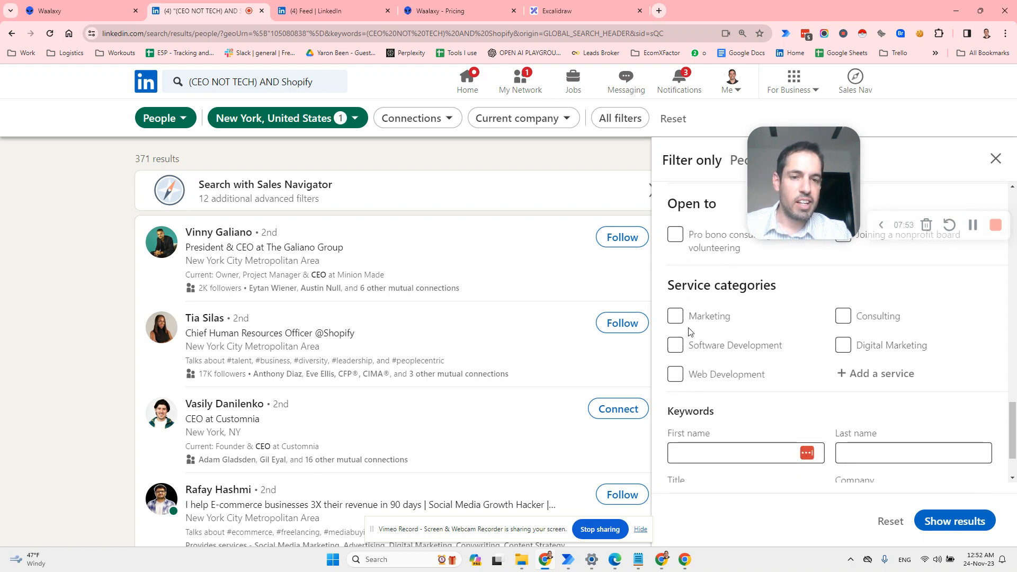
scroll(688, 338, down, 1)
drag(781, 191, 781, 159)
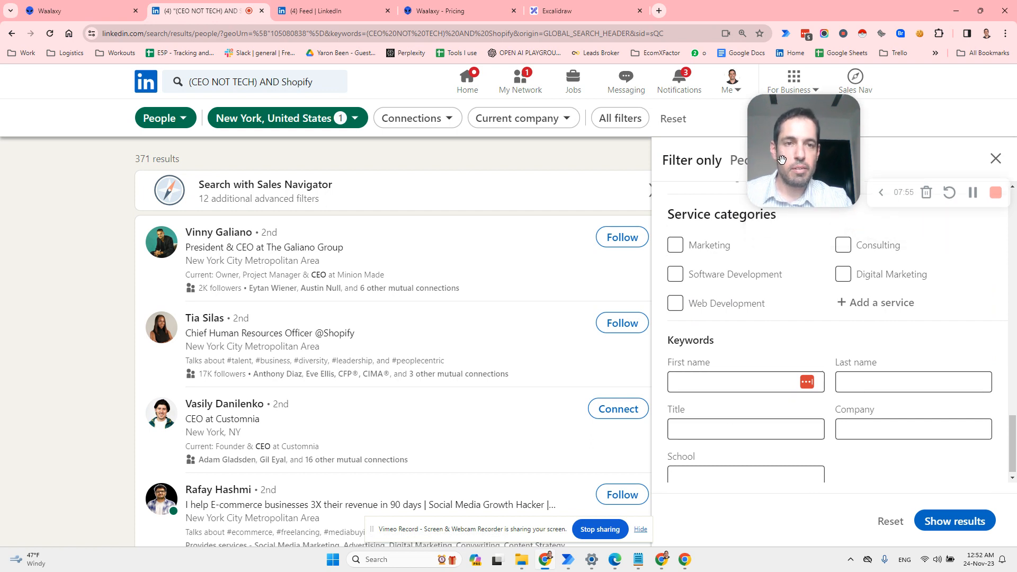
click(995, 158)
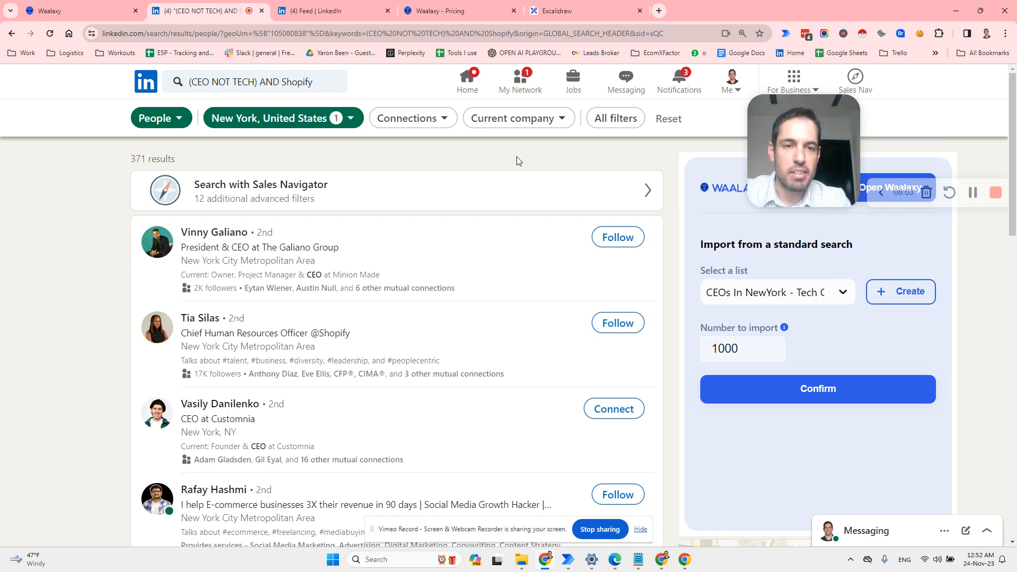
drag(781, 181, 772, 552)
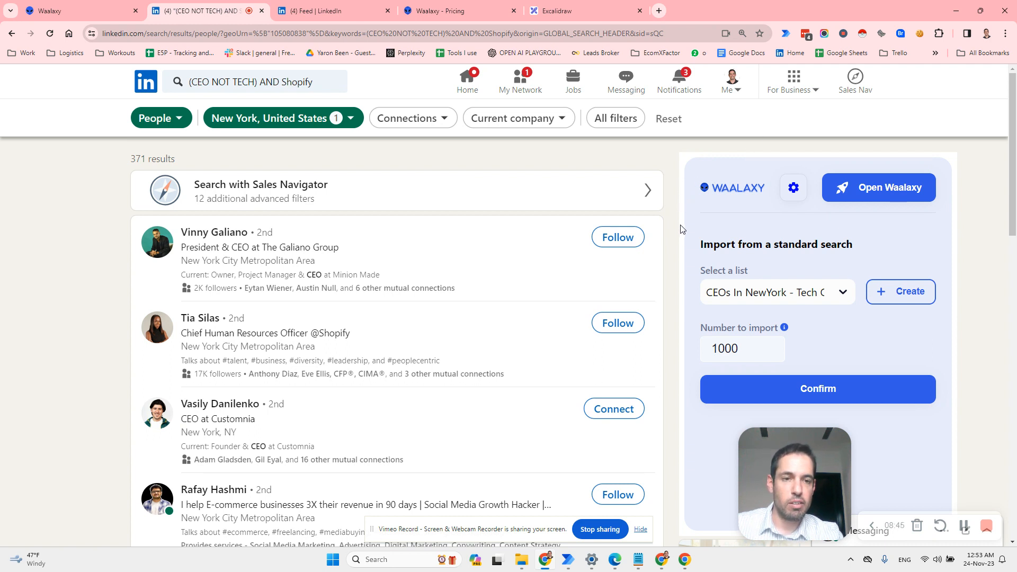
Start importing up to 1000 search results into the "CEOs In NewYork - Tech Only" list and switch to Waalaxy
click(779, 392)
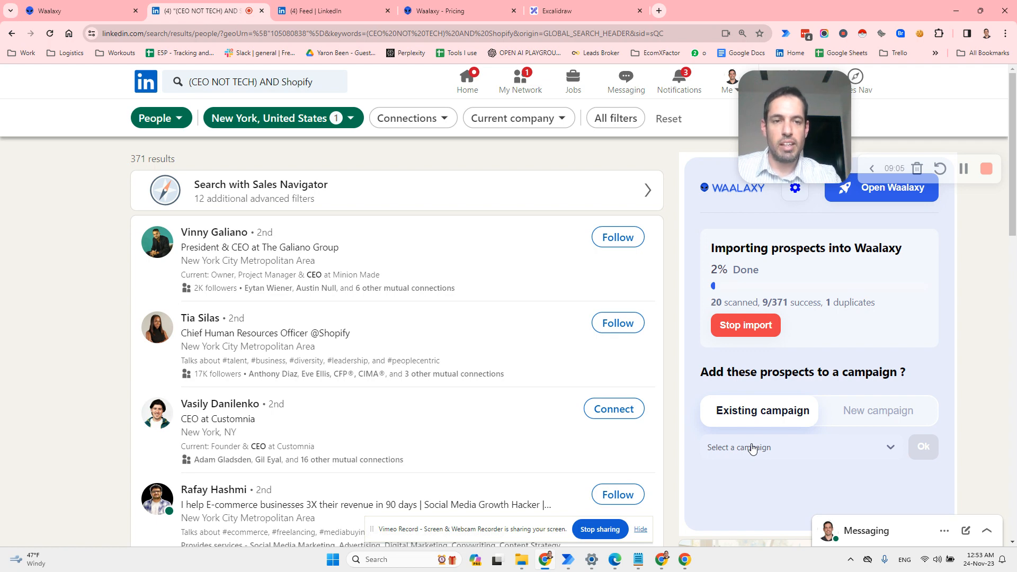
click(90, 11)
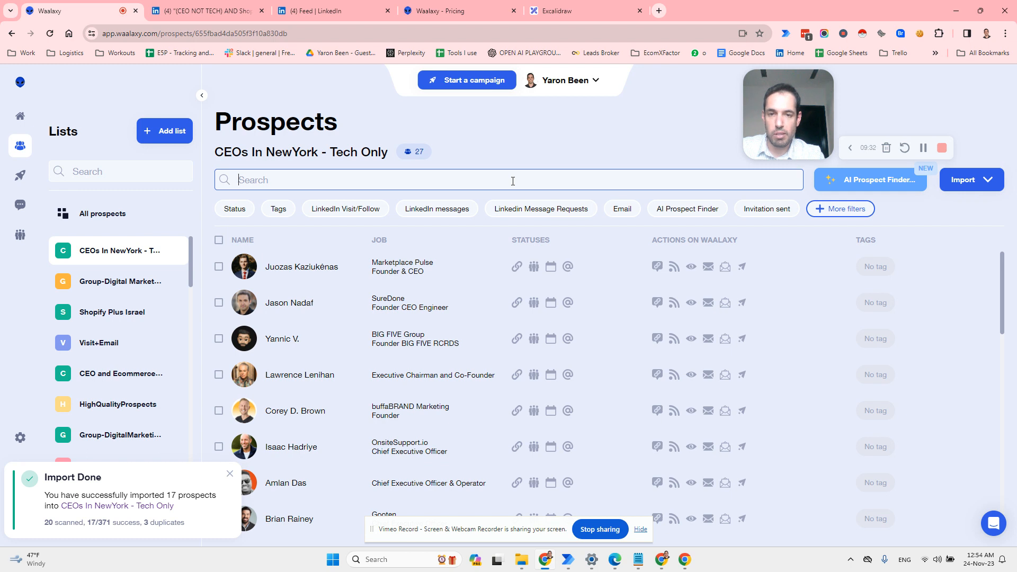
Search the "CEOs In NewYork - Tech Only" list for "Engineer" and delete the matching prospect
text(Eng)
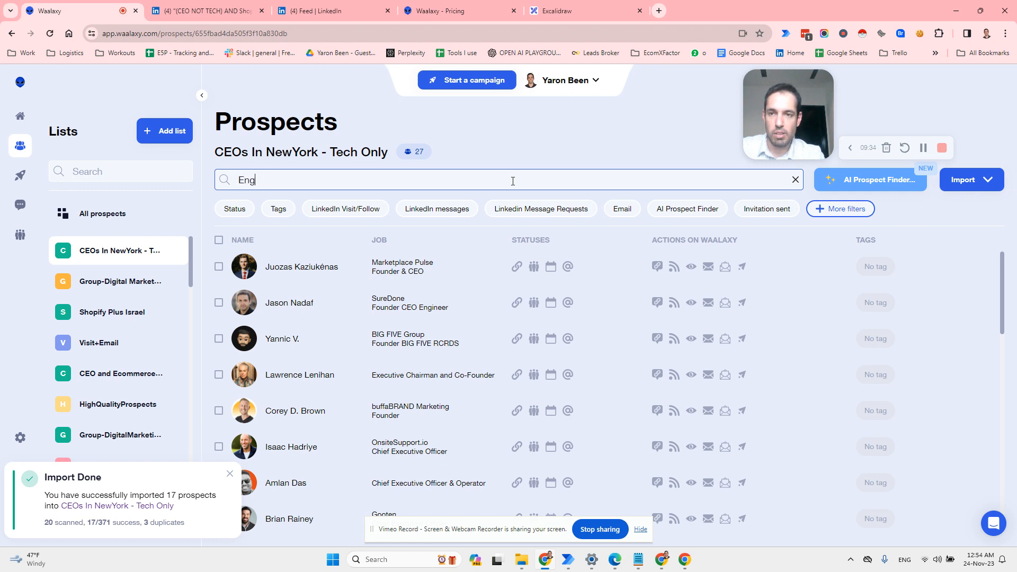
text(ineer)
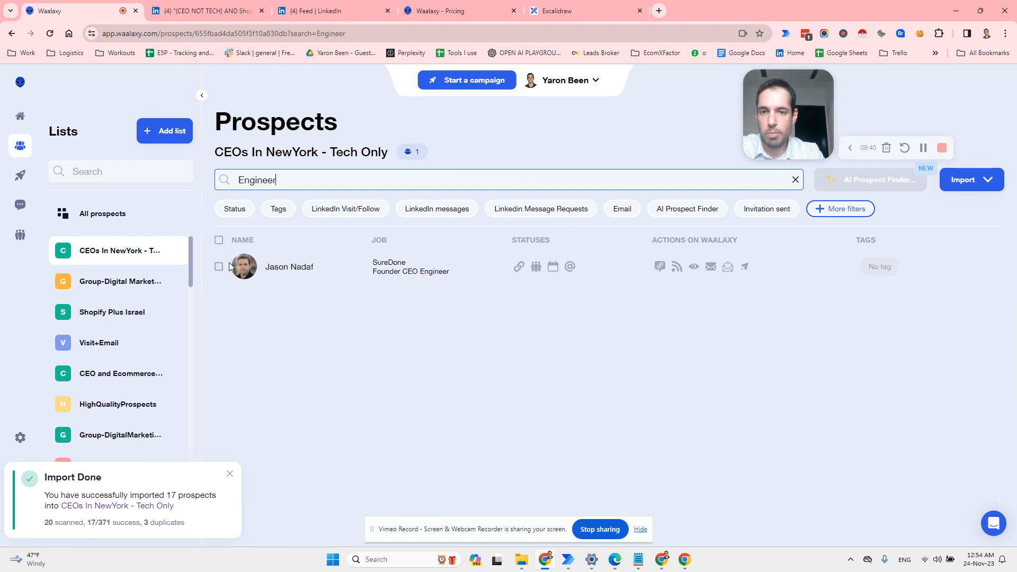
click(217, 241)
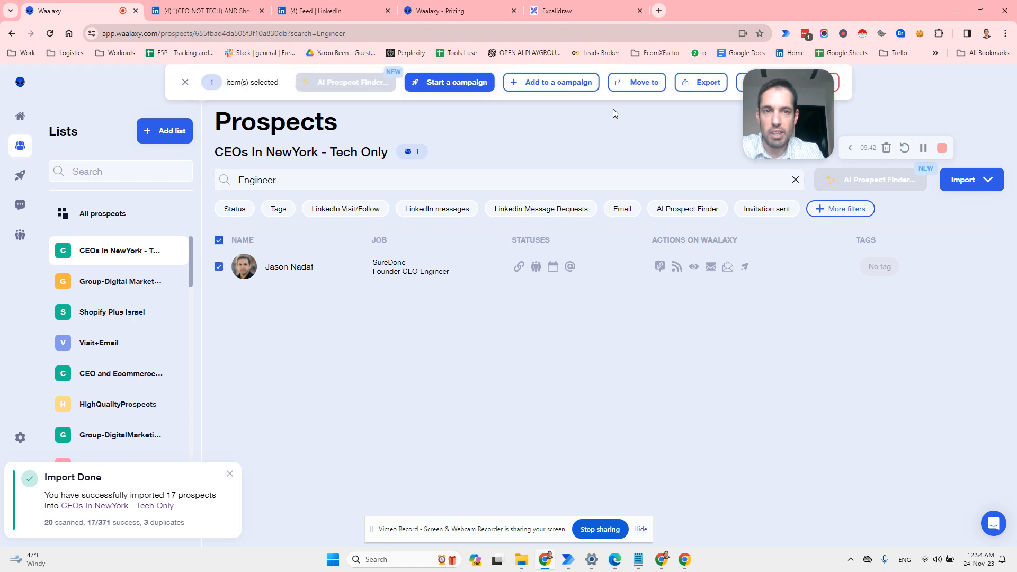
drag(764, 90, 26, 90)
click(806, 85)
click(516, 327)
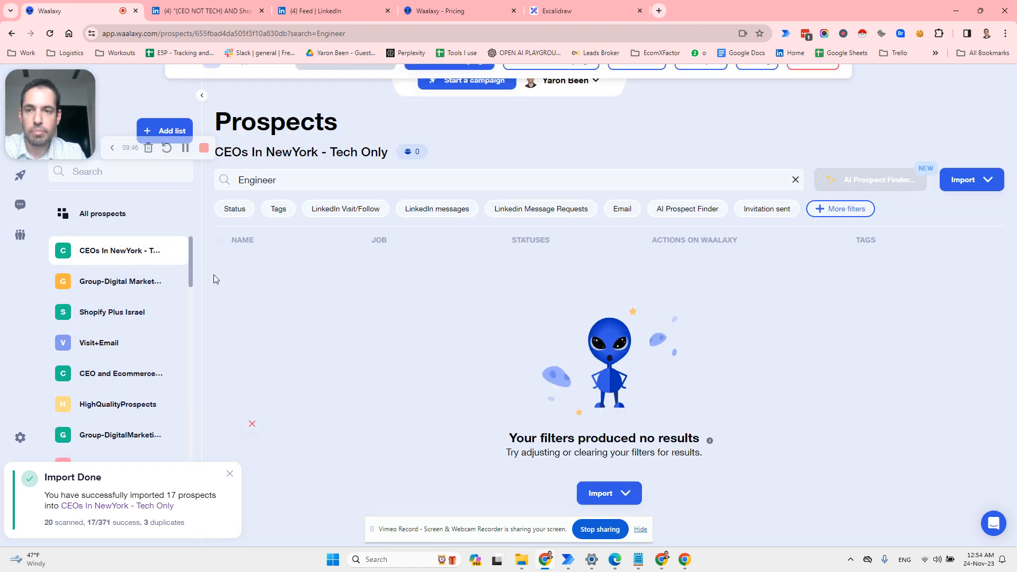
Clear the "Engineer" search, search the prospect list for "Senior" and clear the search again
double_click(259, 180)
key(BackSpace)
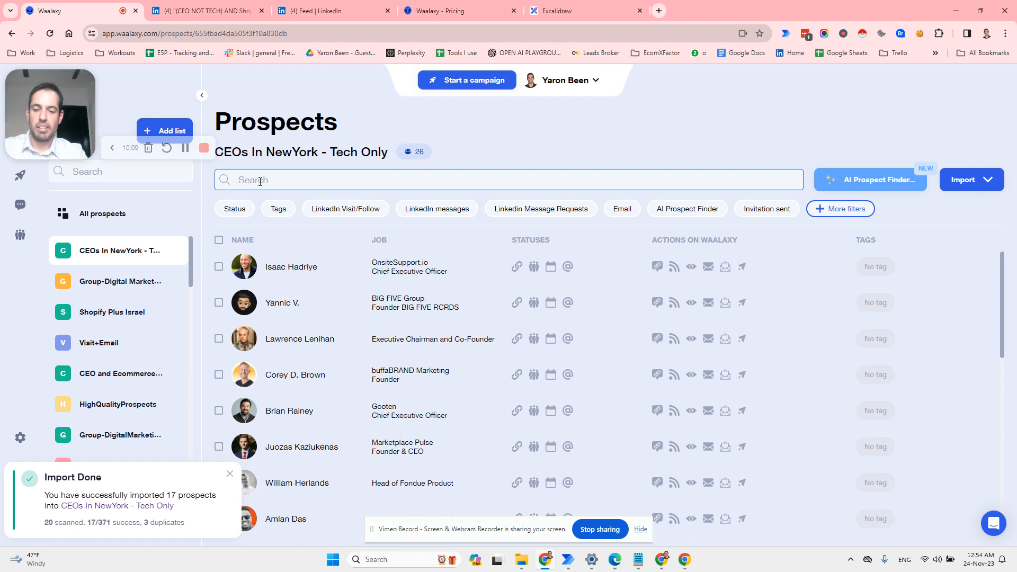
text(Senior)
key(BackSpace)
key(BackSpace)
key(BackSpace)
key(BackSpace)
key(BackSpace)
key(BackSpace)
Search the prospect list for "Agency" and clear the search again
text(Ag)
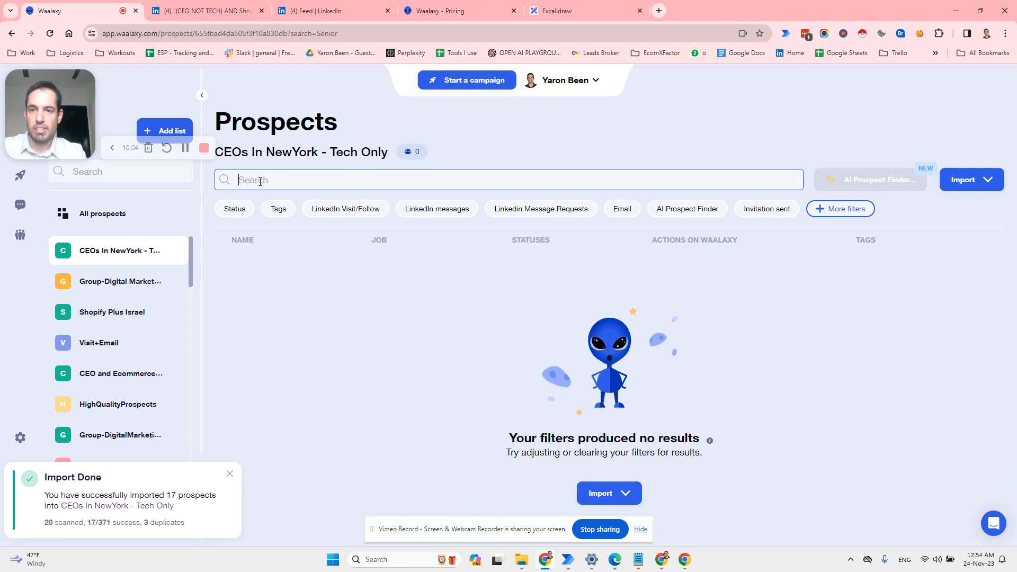
text(ne)
key(BackSpace)
key(BackSpace)
text(ency)
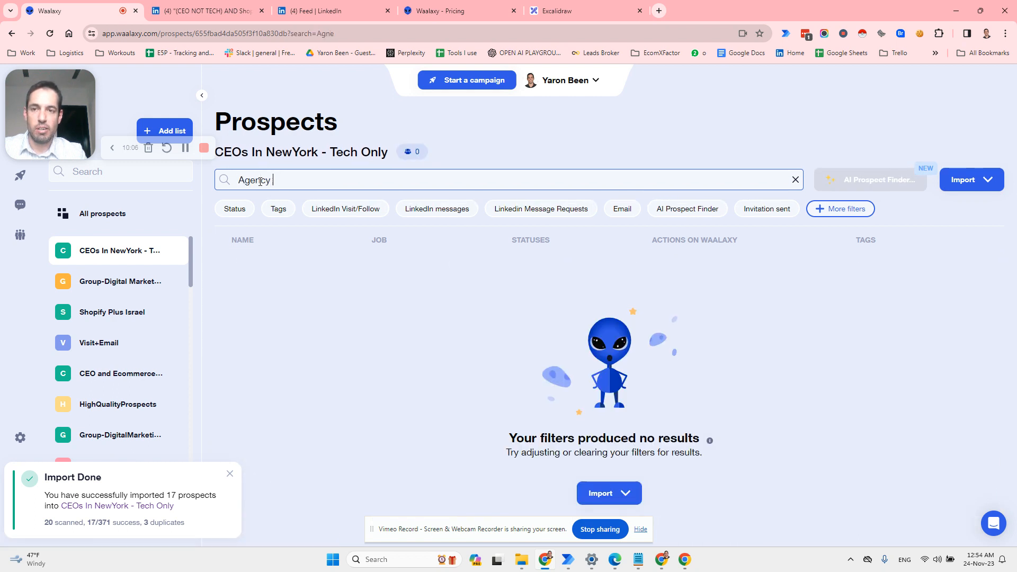
text( O)
key(BackSpace)
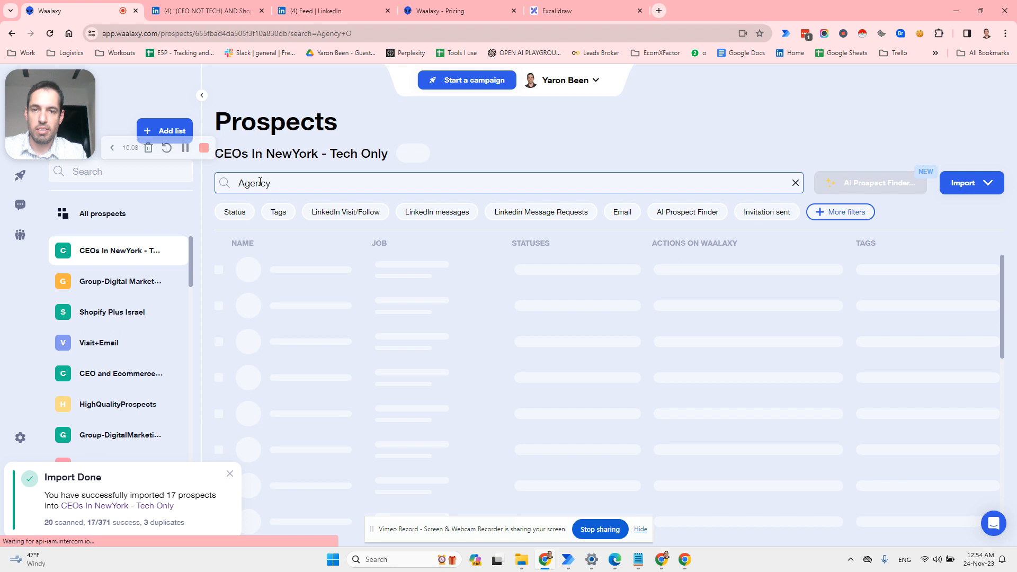
key(ctrl+a)
key(BackSpace)
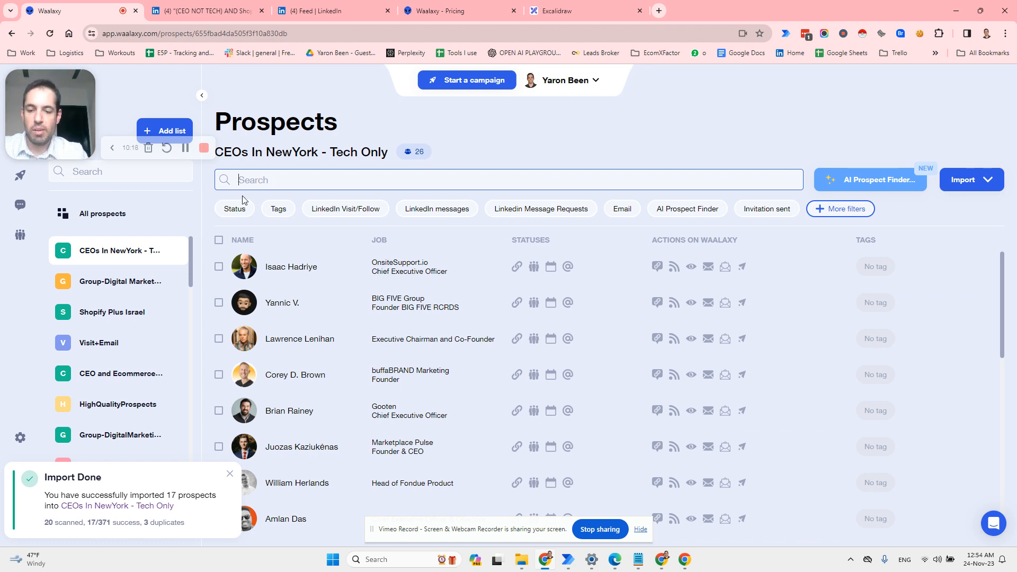
Search the prospect list for "CEO" and toggle the selection of all matching prospects on and off
text(CEO)
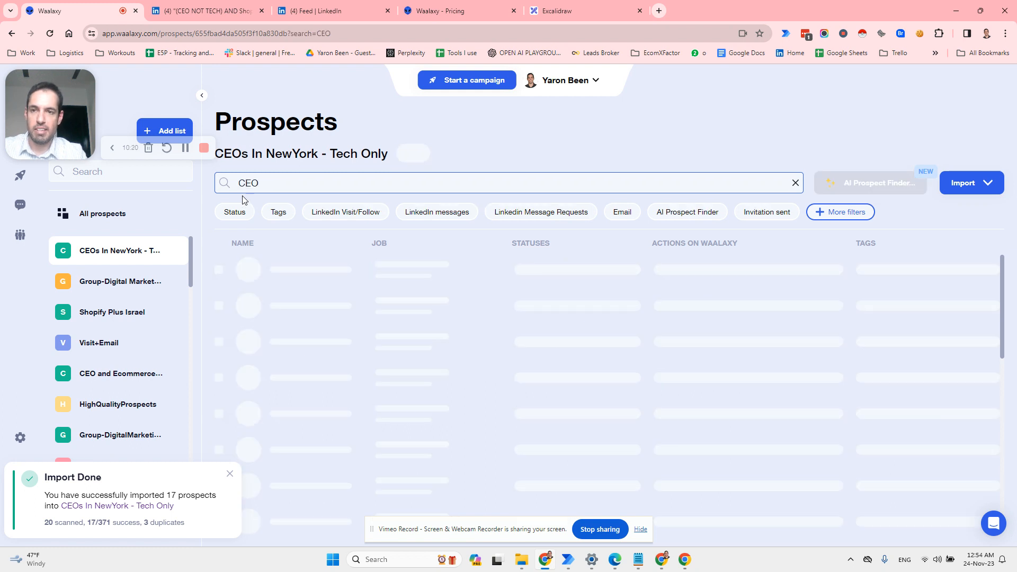
click(219, 240)
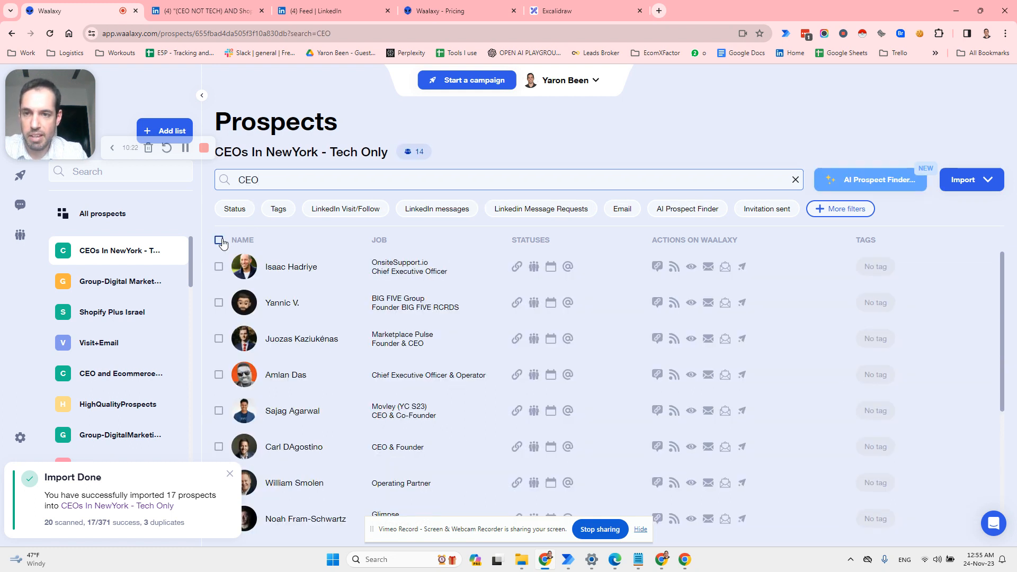
click(219, 240)
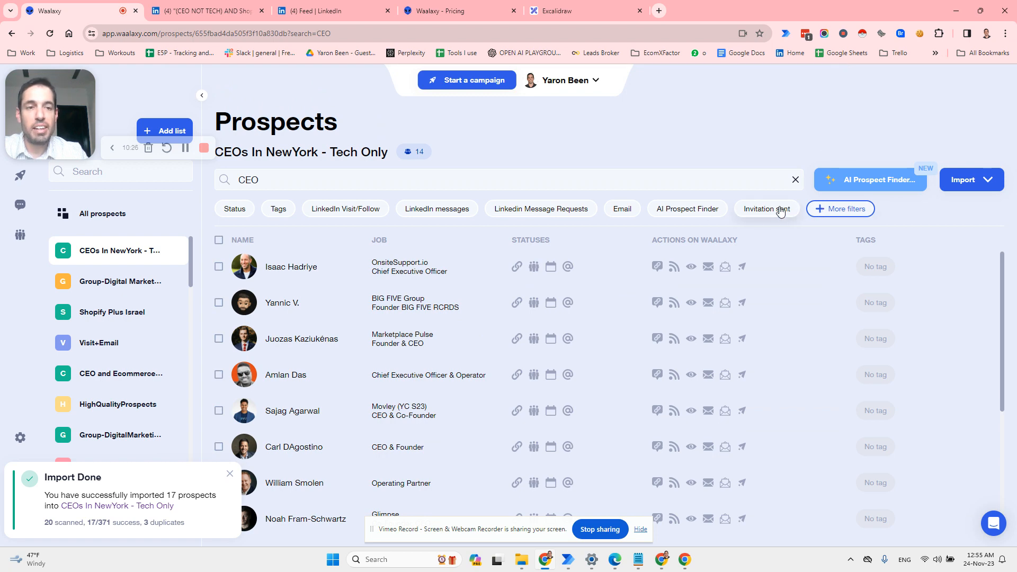
Open the full prospect filter settings and add the job titles ceo, cto and cmo
click(820, 210)
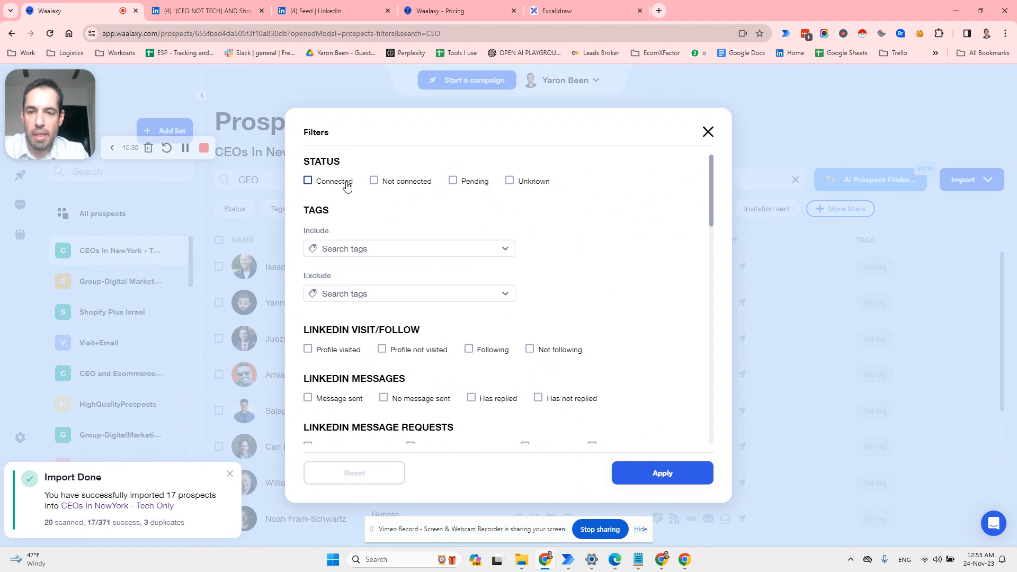
scroll(381, 207, down, 5)
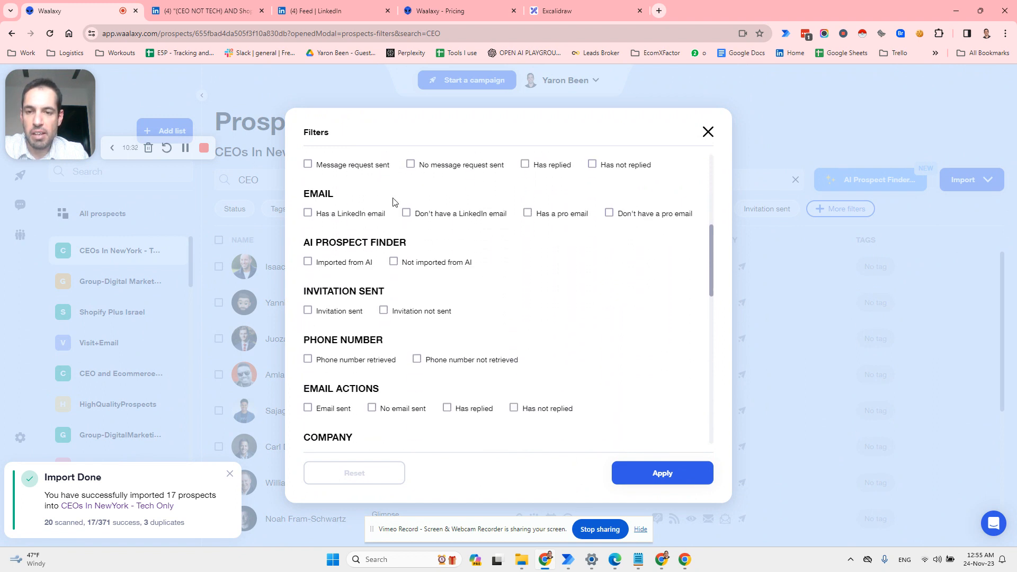
scroll(455, 217, down, 1)
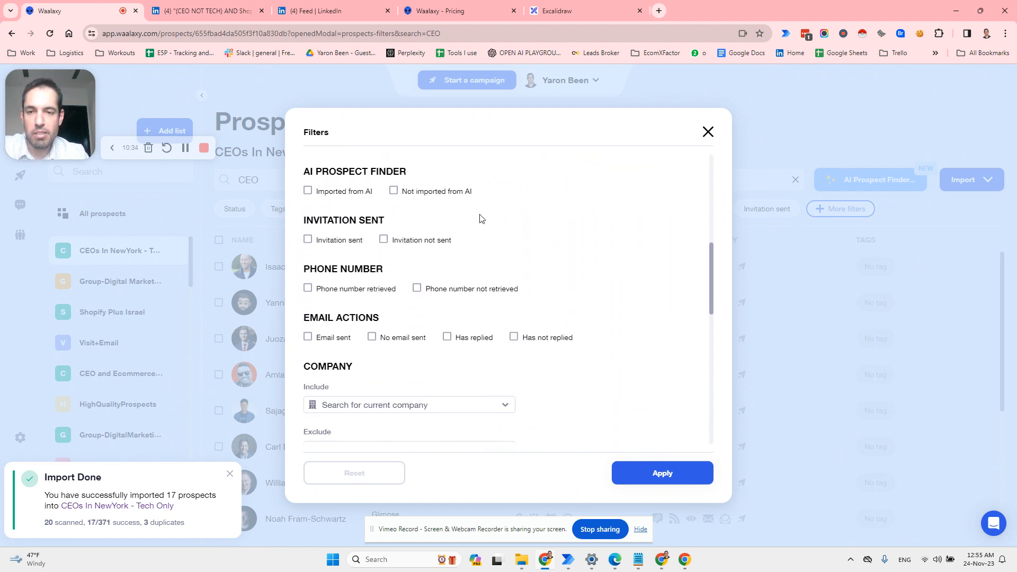
scroll(482, 218, up, 1)
scroll(482, 218, down, 3)
scroll(482, 219, down, 1)
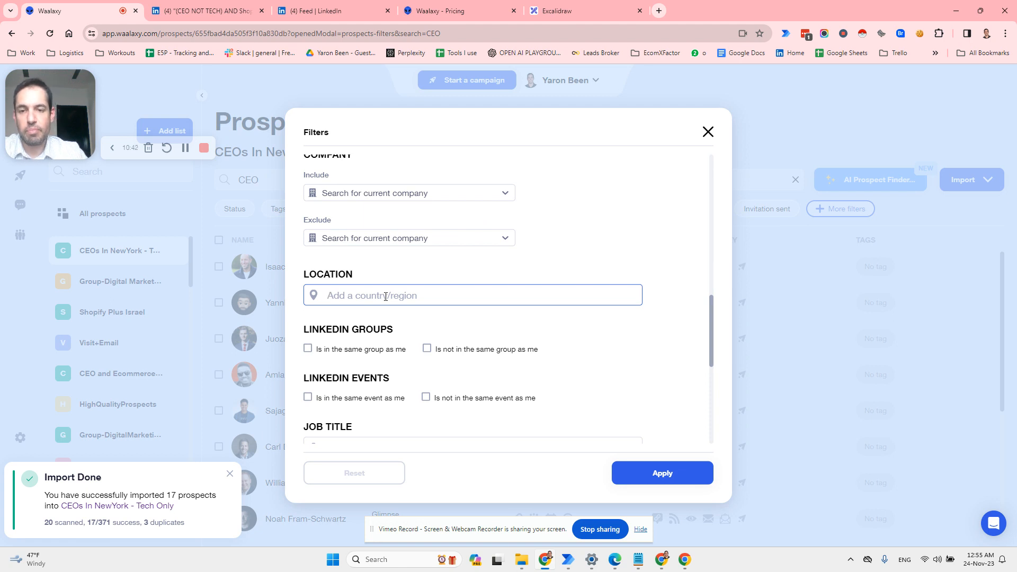
scroll(386, 296, down, 2)
click(377, 344)
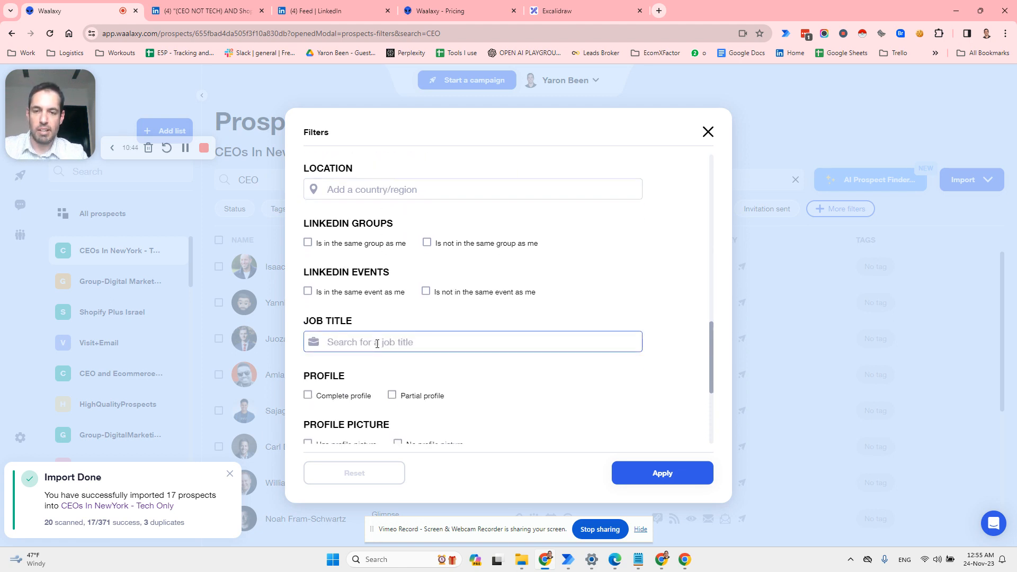
text(ceo)
key(Return)
text(ceo)
key(Return)
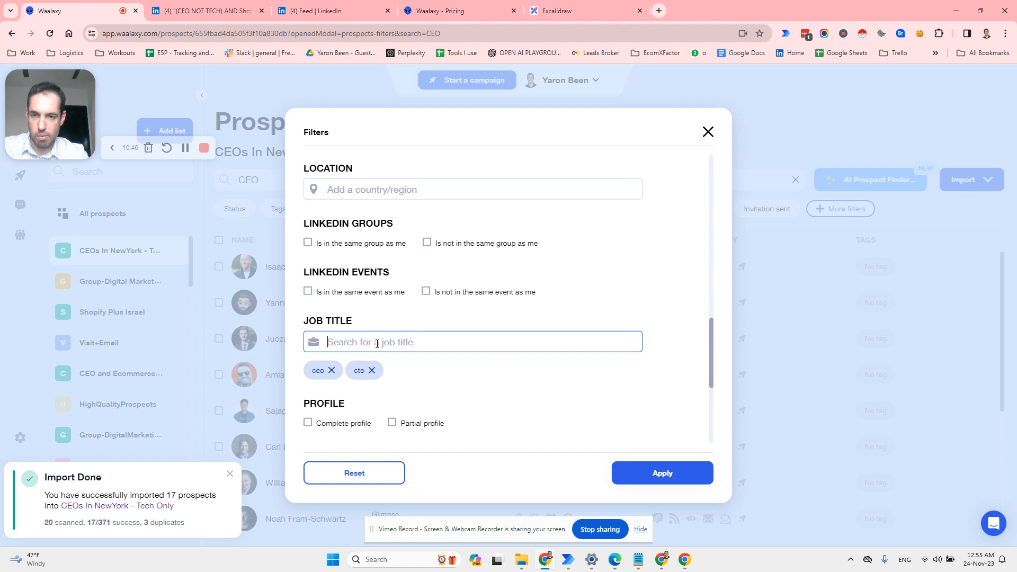
text(cmo)
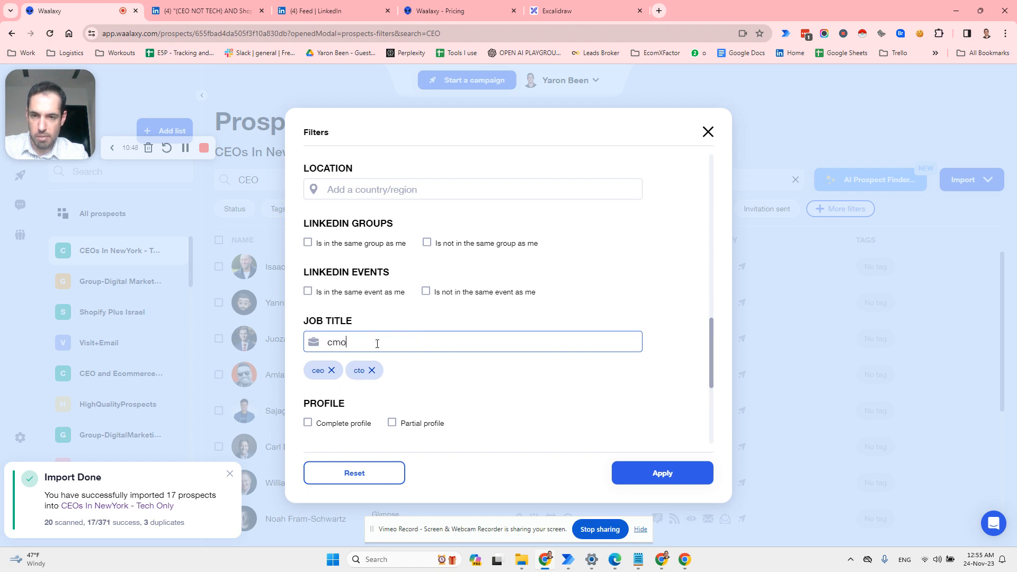
key(Return)
Add united states and united kingdom as location filters and apply the filters to the prospect list
click(444, 191)
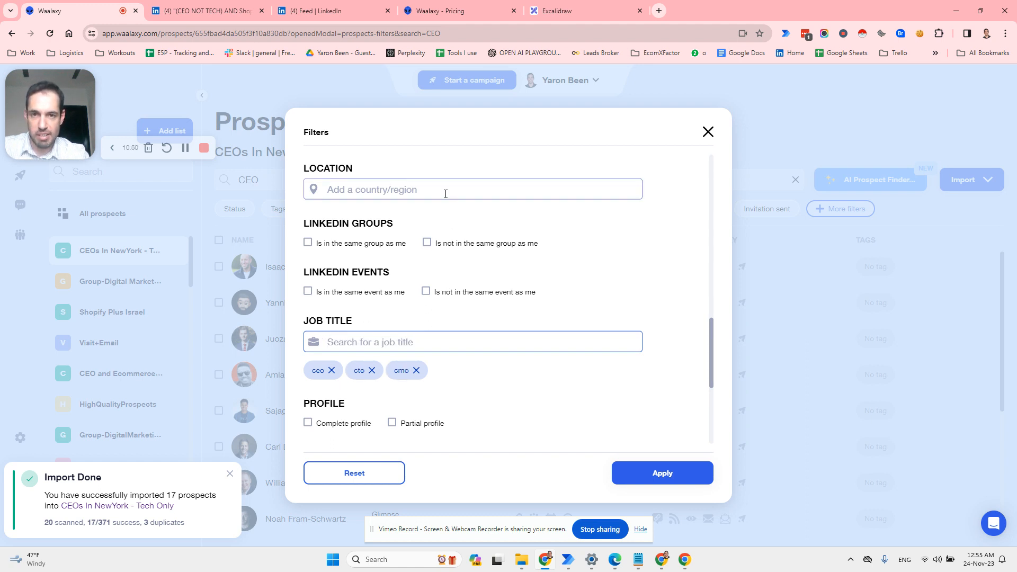
text(united stat)
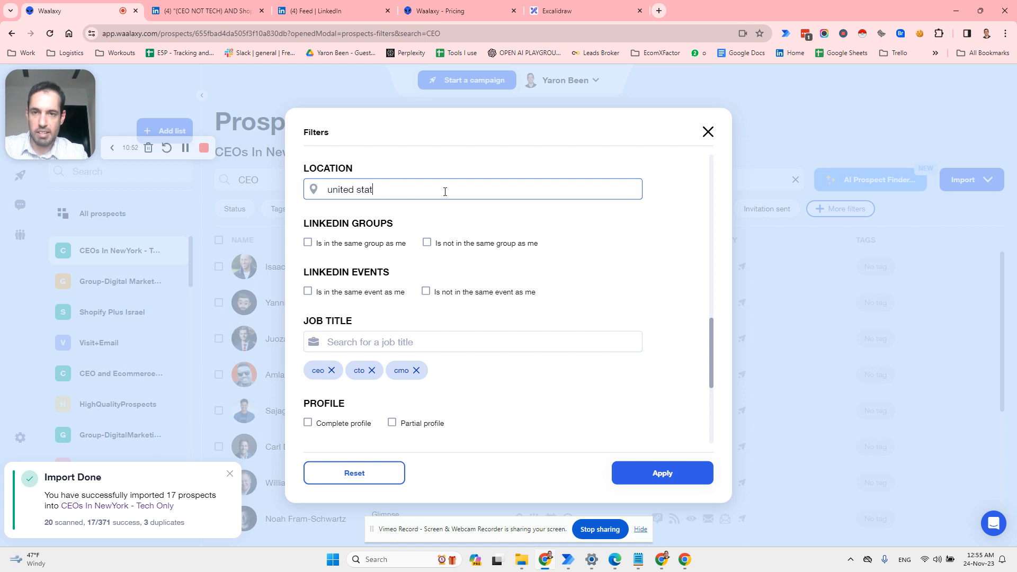
text(es)
key(Return)
text(united kingdom)
key(Return)
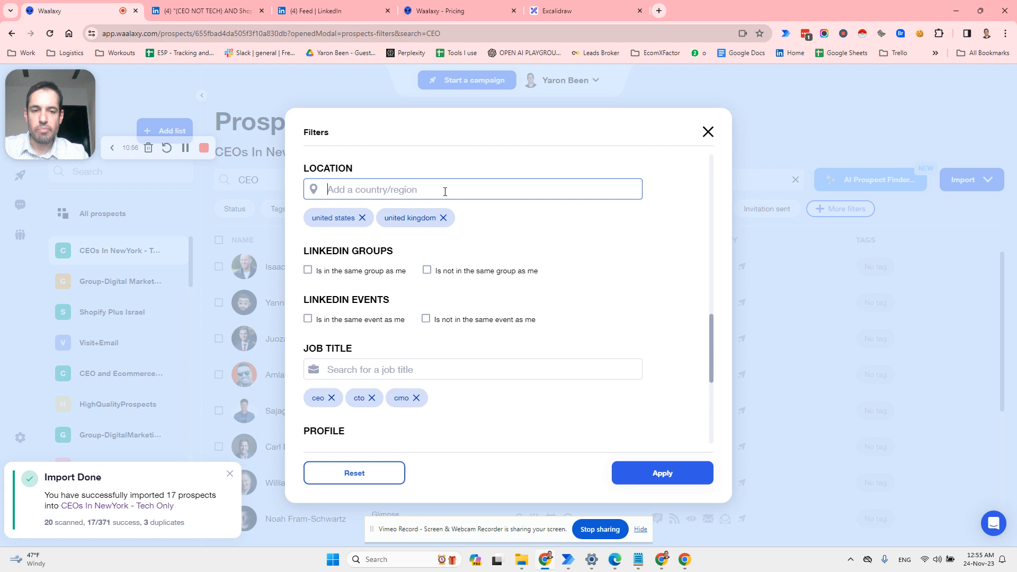
scroll(452, 221, down, 5)
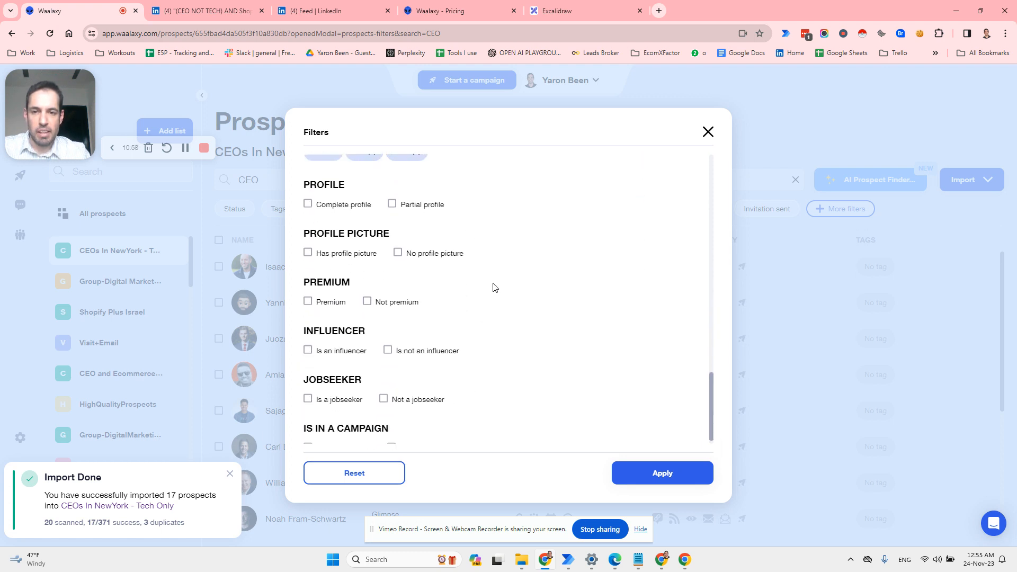
scroll(319, 395, down, 1)
click(648, 472)
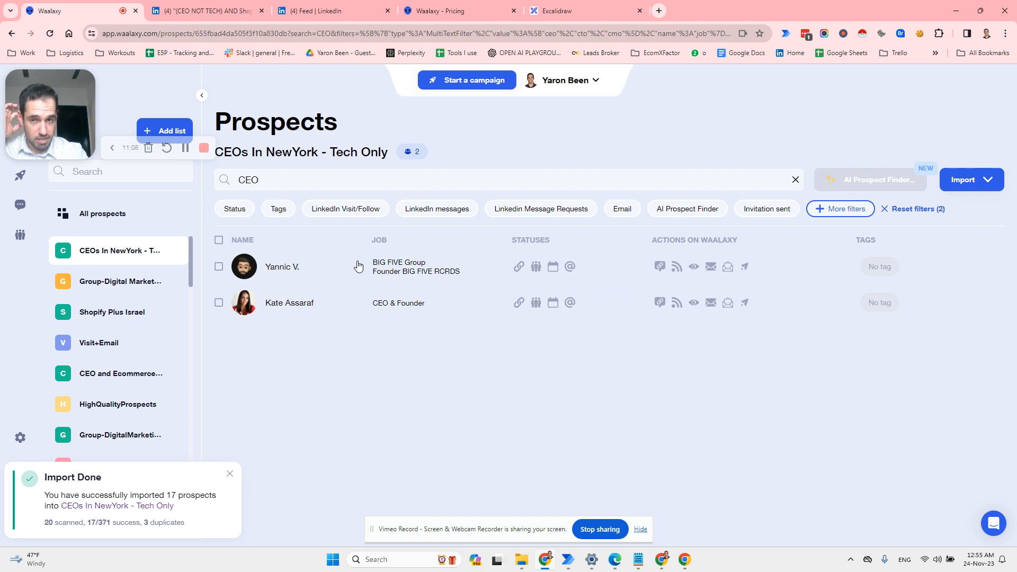
Clear the "CEO" search and toggle the selection of all filtered prospects on and off
double_click(282, 179)
key(BackSpace)
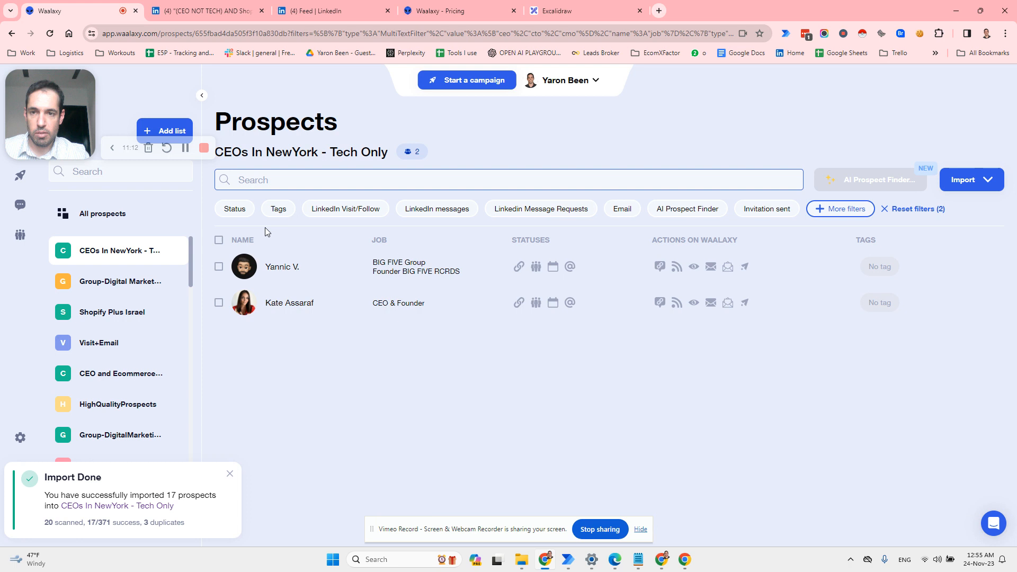
click(219, 241)
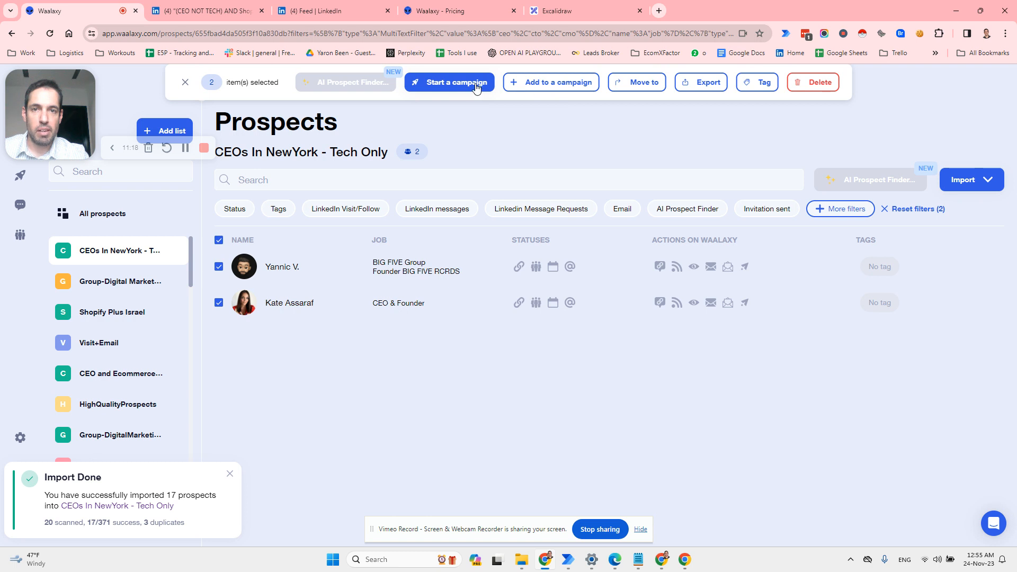
click(219, 241)
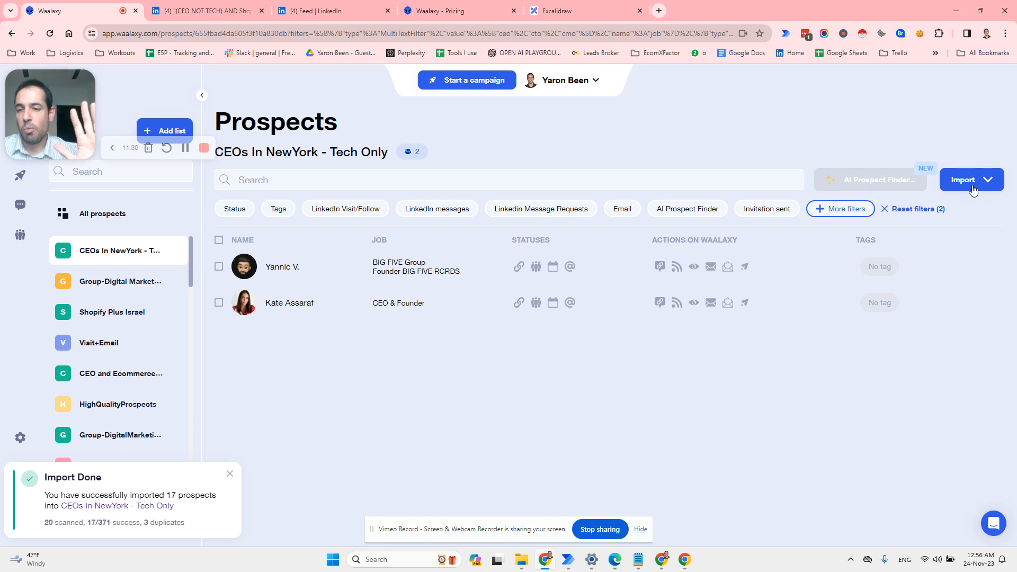
Switch to Excalidraw and delete the existing content from the canvas
click(555, 11)
click(458, 245)
key(Delete)
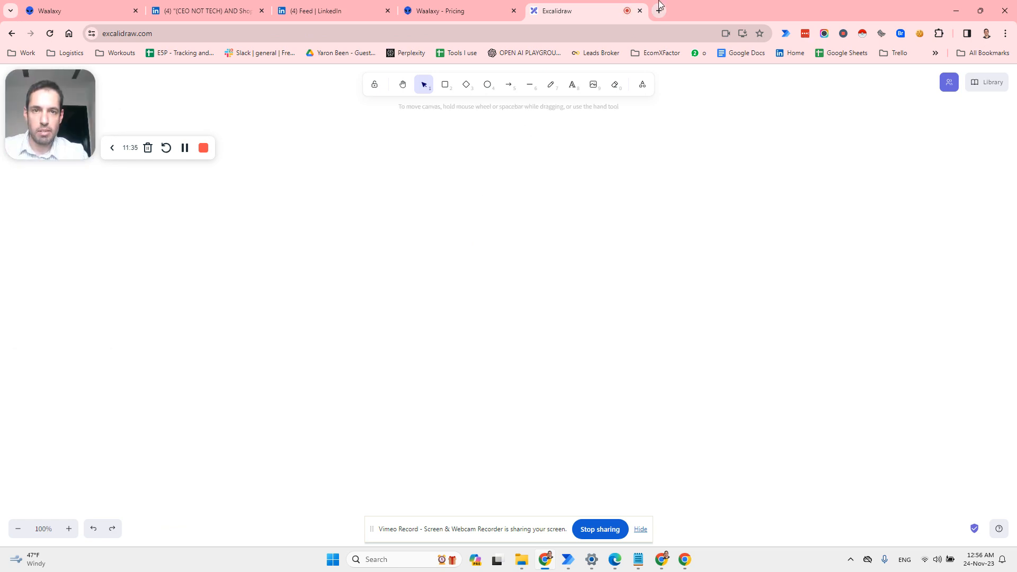
Add a text note reading "Importing prospects from search" on the canvas
click(573, 86)
click(537, 193)
text(Importing pro)
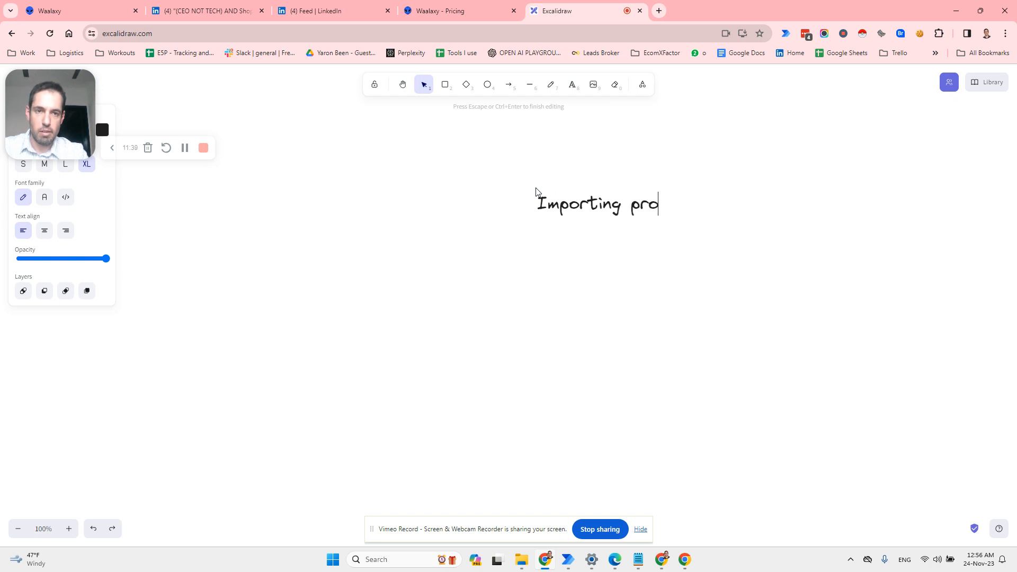
text(spects from )
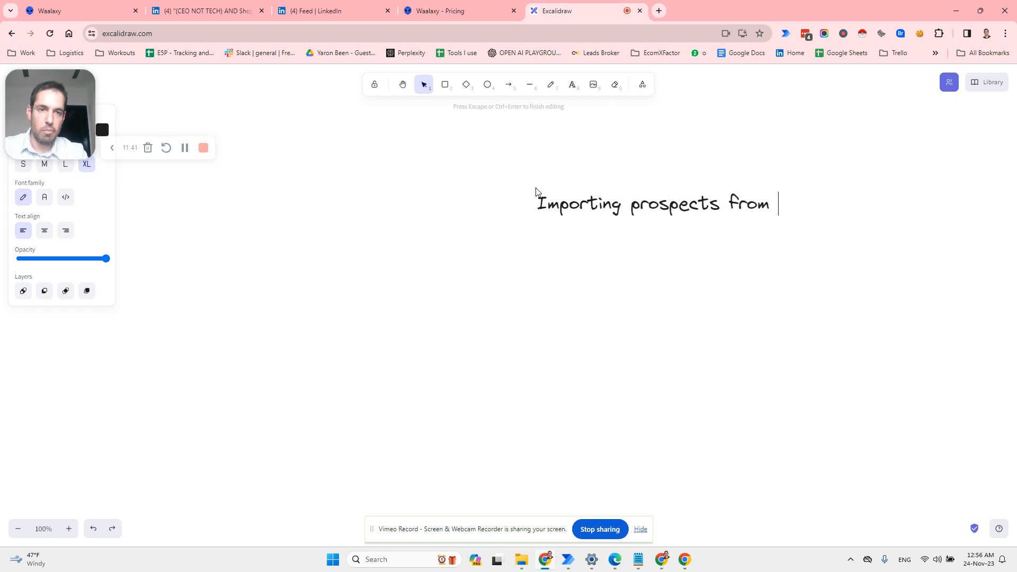
text(searchnow)
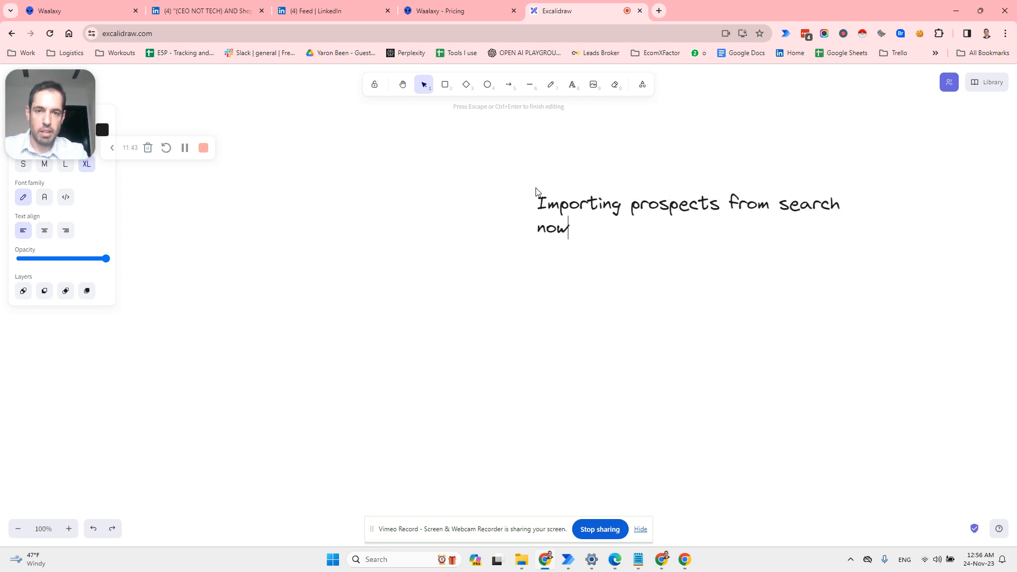
key(BackSpace)
key(BackSpace)
key(BackSpace)
key(BackSpace)
Add a second line to the note reading "import prospects from groups/events"
text(import)
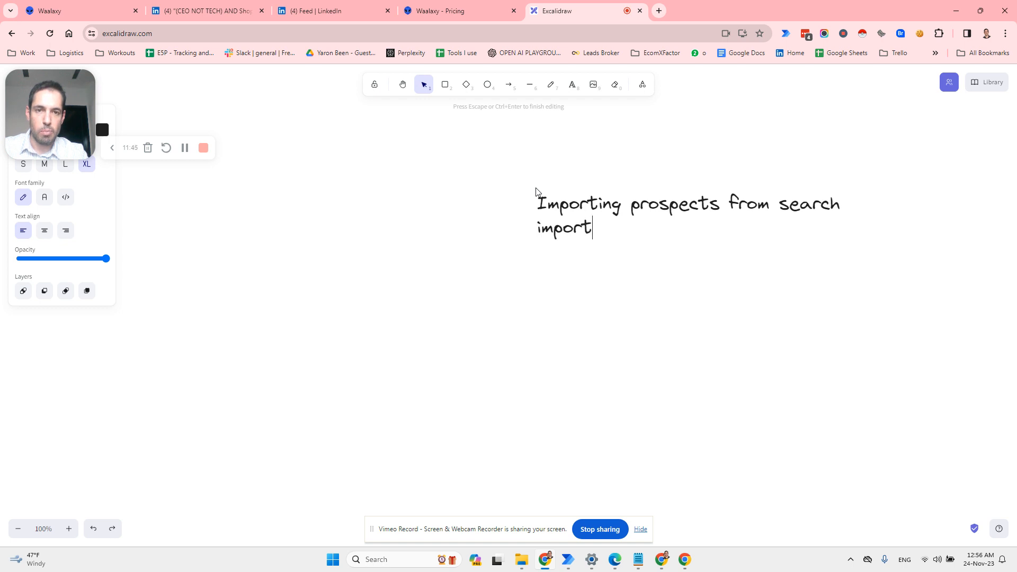
text( prospects f)
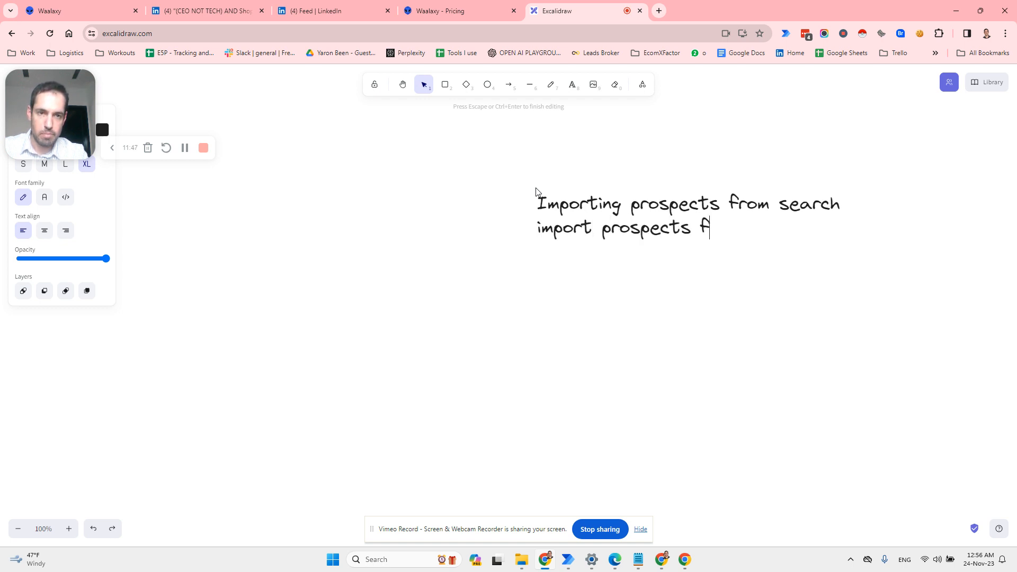
text(rom groups/)
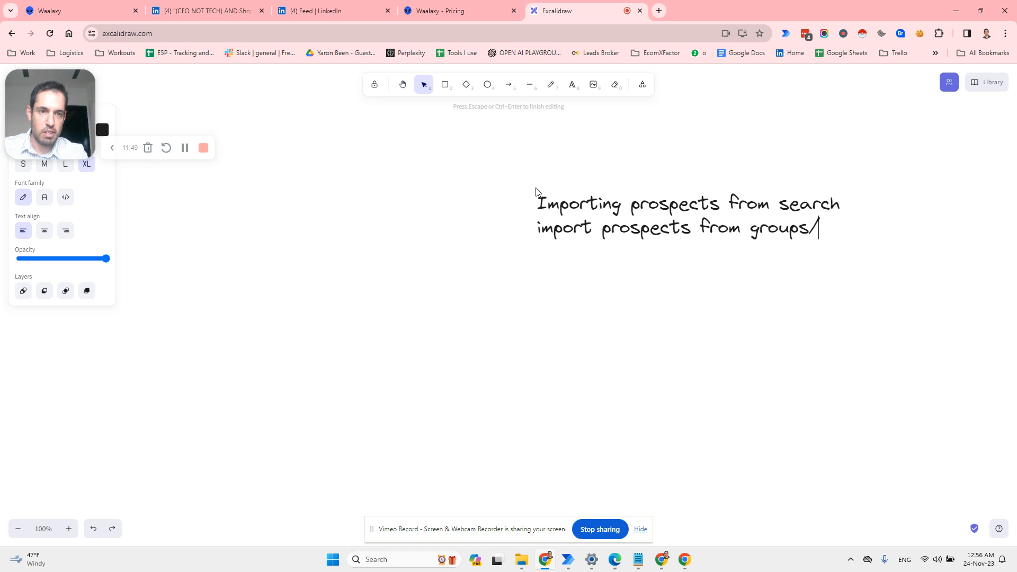
text(events)
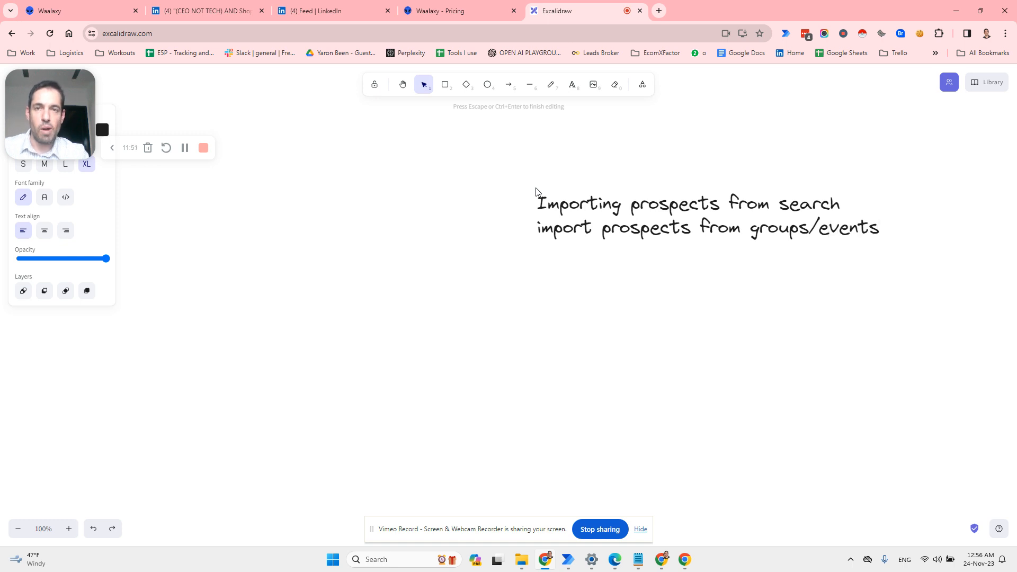
Switch back to the Waalaxy app, dismiss the import notification and open the home dashboard
click(424, 10)
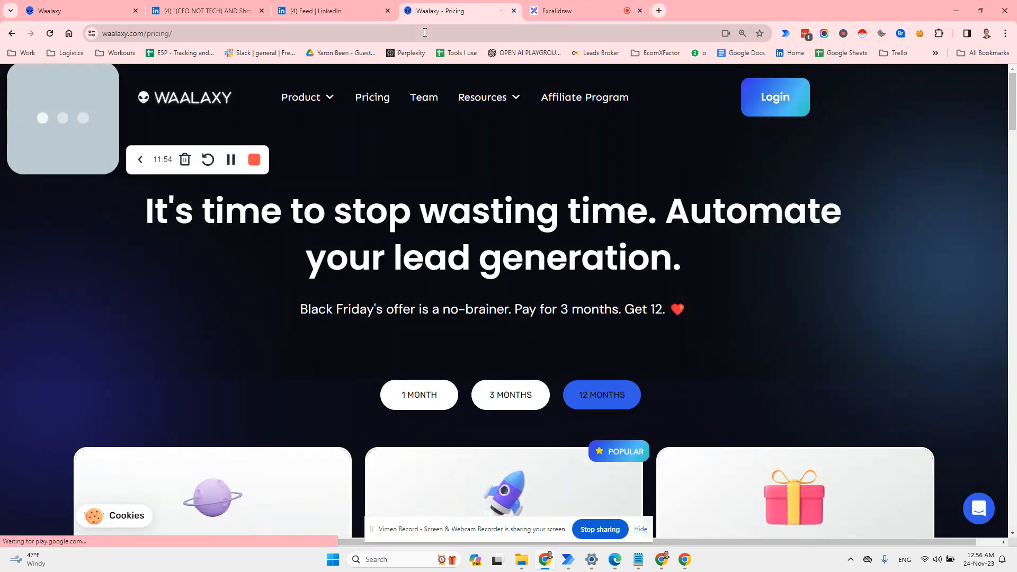
click(78, 6)
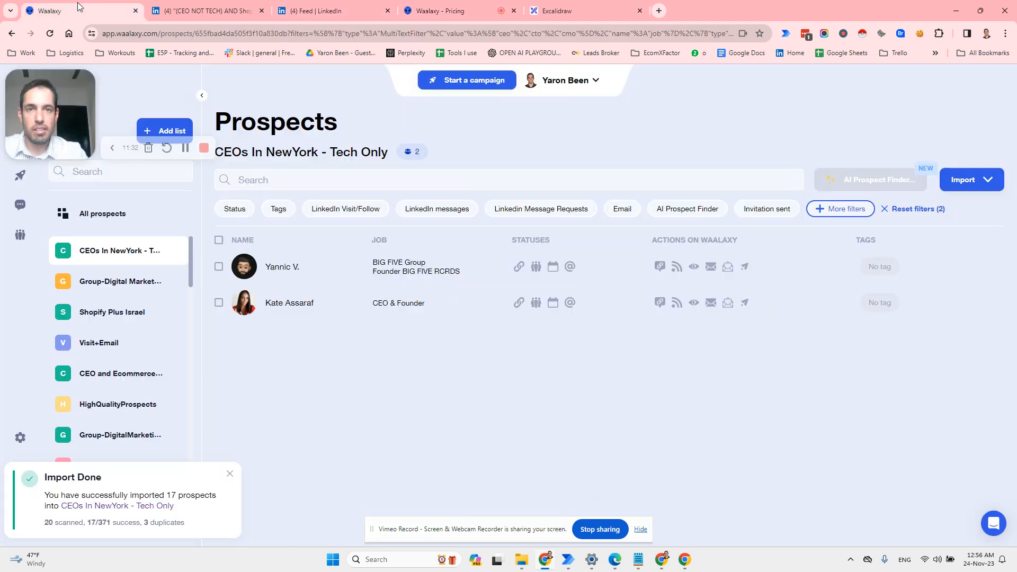
drag(57, 95, 945, 64)
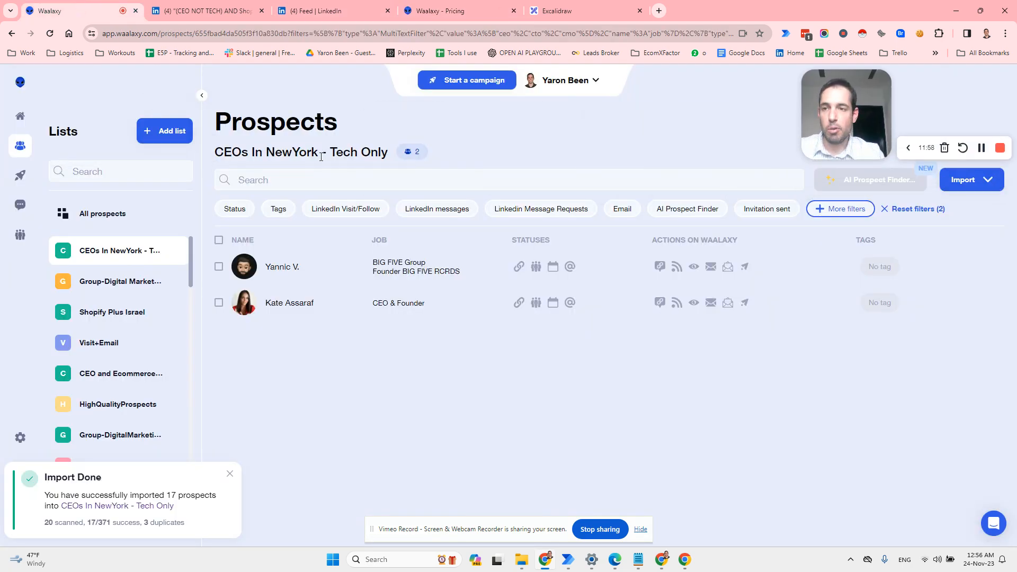
mouse_move(16, 119)
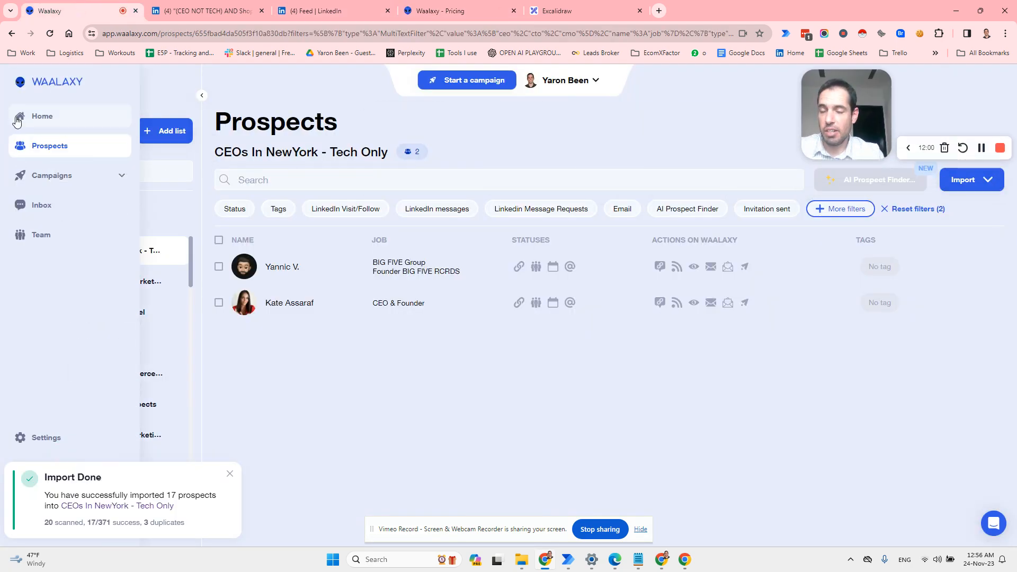
click(230, 473)
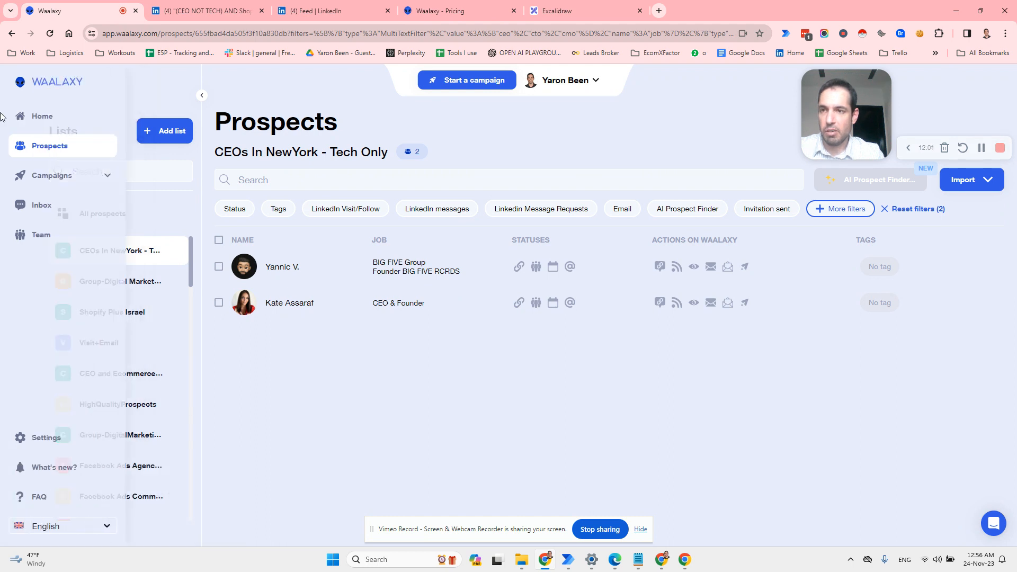
click(16, 116)
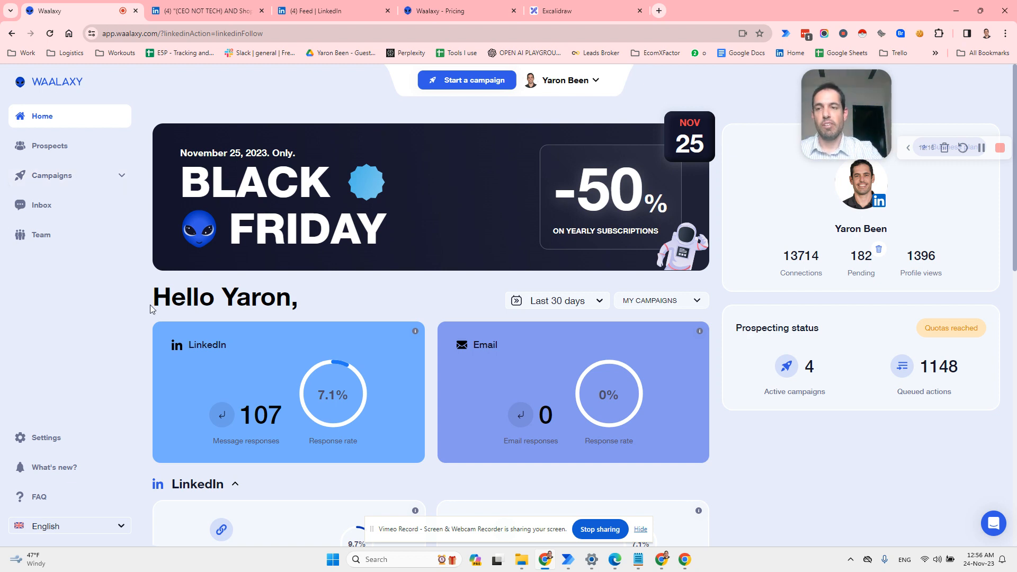
Open the campaign queue and view the daily LinkedIn quota details for invitations and messages
click(70, 181)
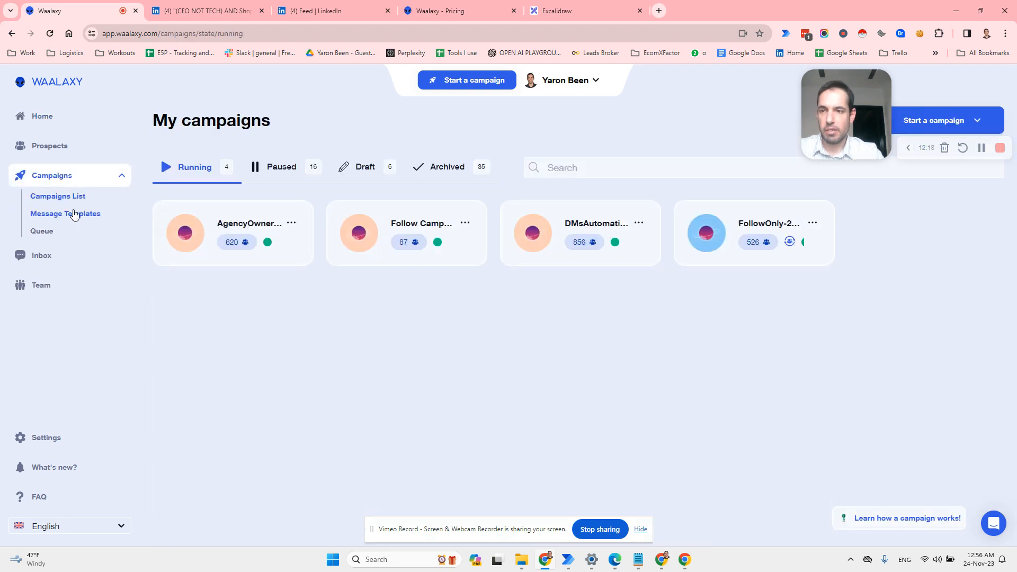
click(71, 225)
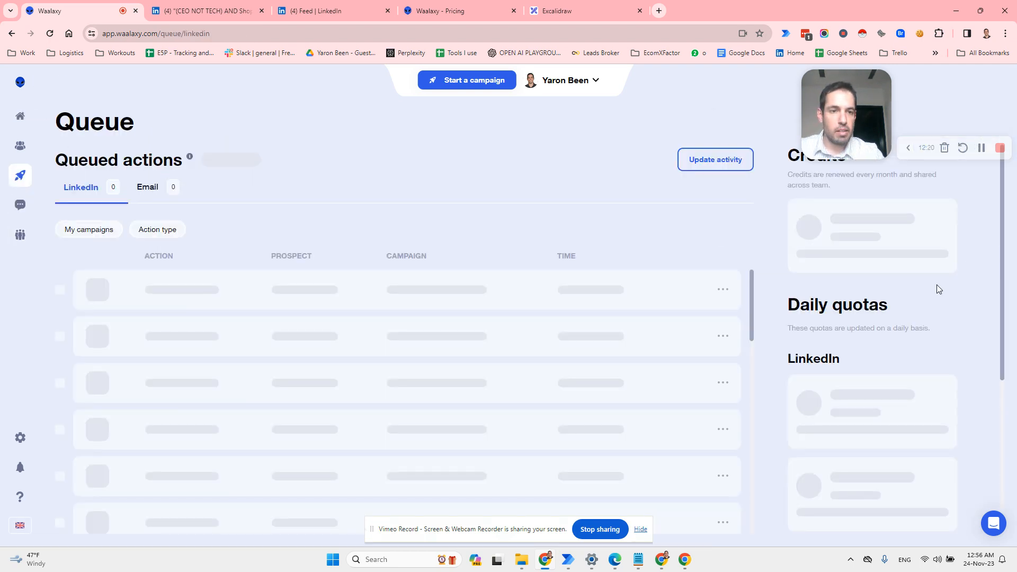
scroll(883, 347, down, 1)
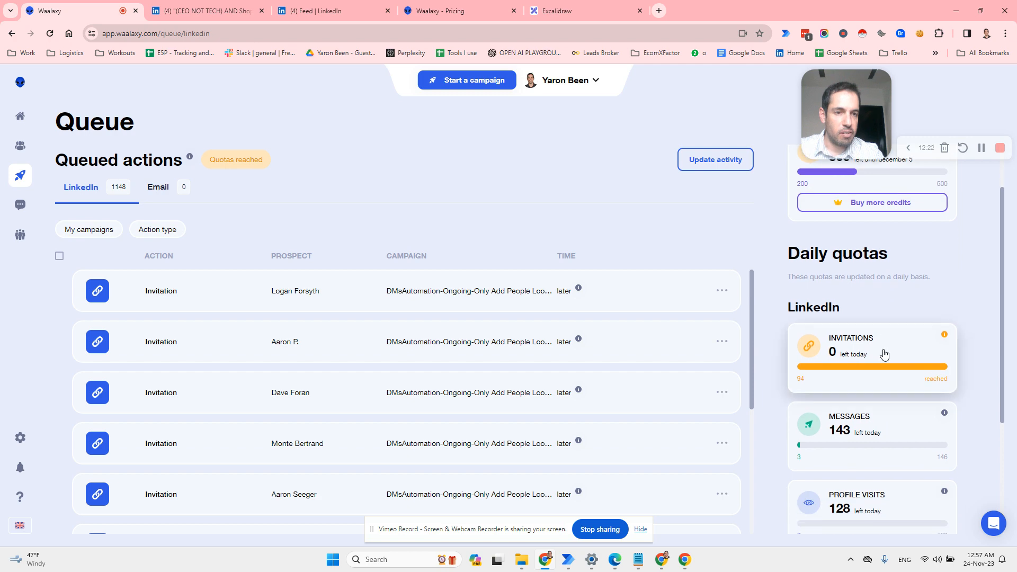
click(880, 351)
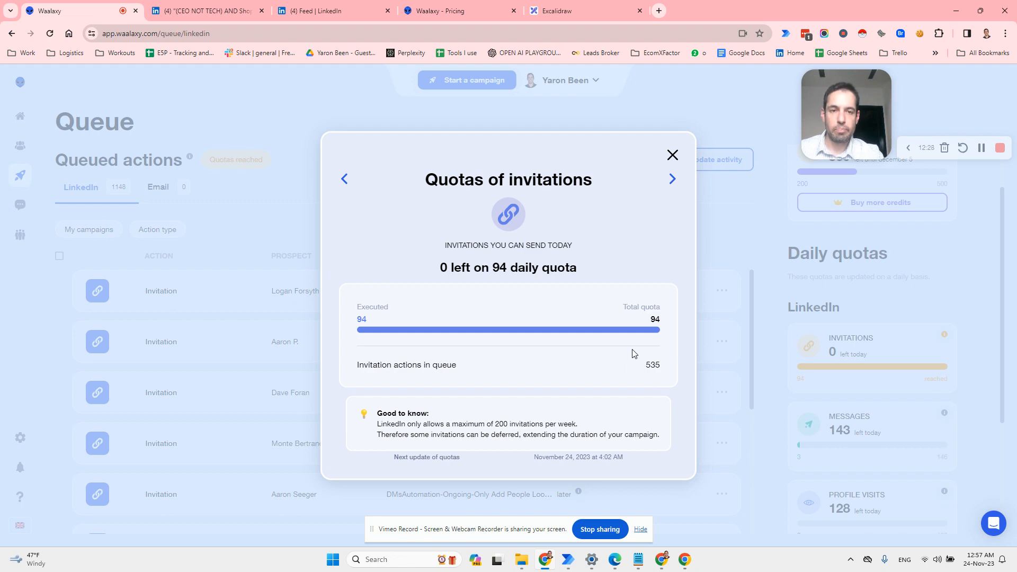
click(672, 155)
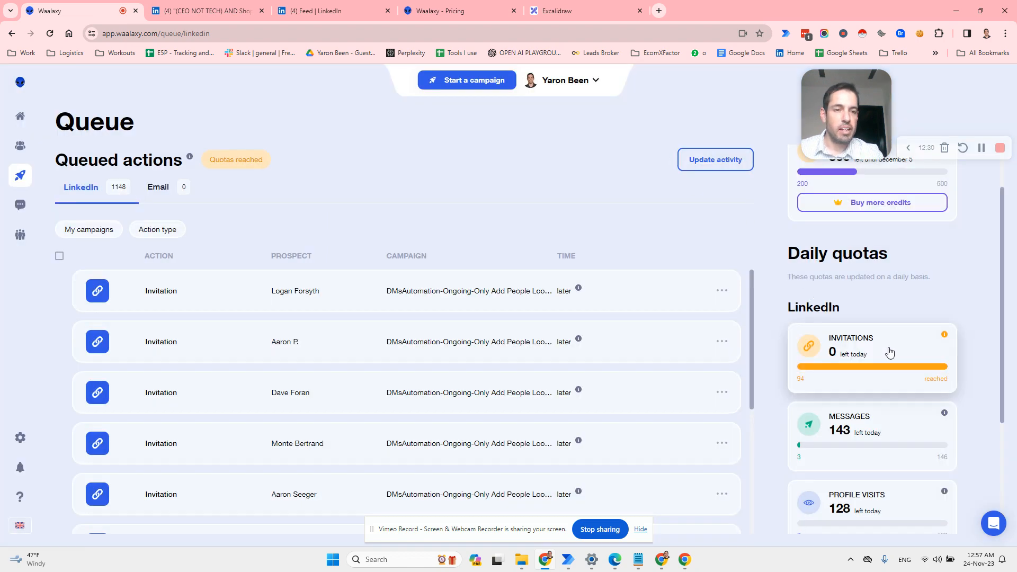
scroll(889, 351, down, 1)
click(878, 382)
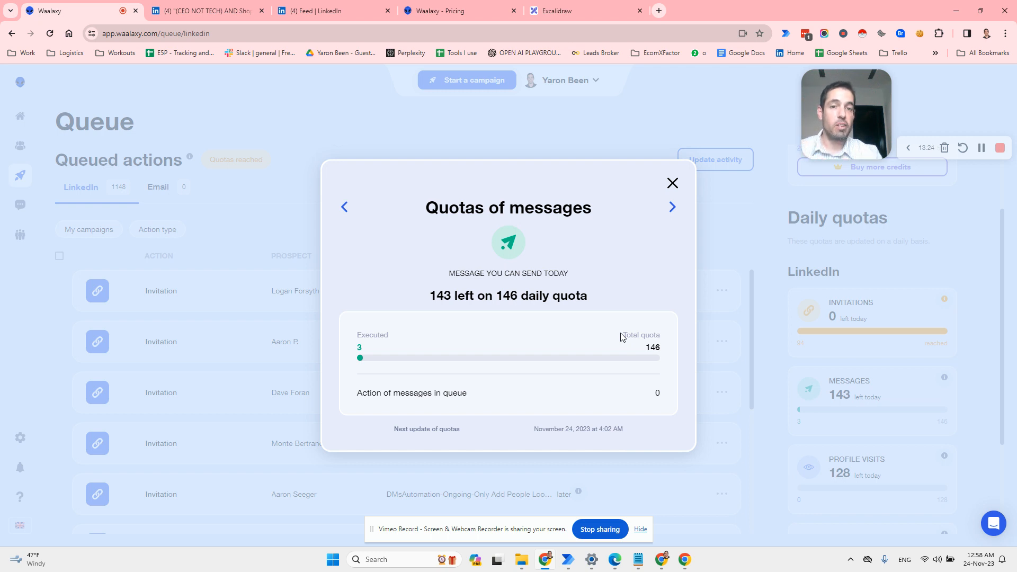
Highlight the daily message quota, then switch to Excalidraw and highlight each line of the note on import methods
triple_click(513, 297)
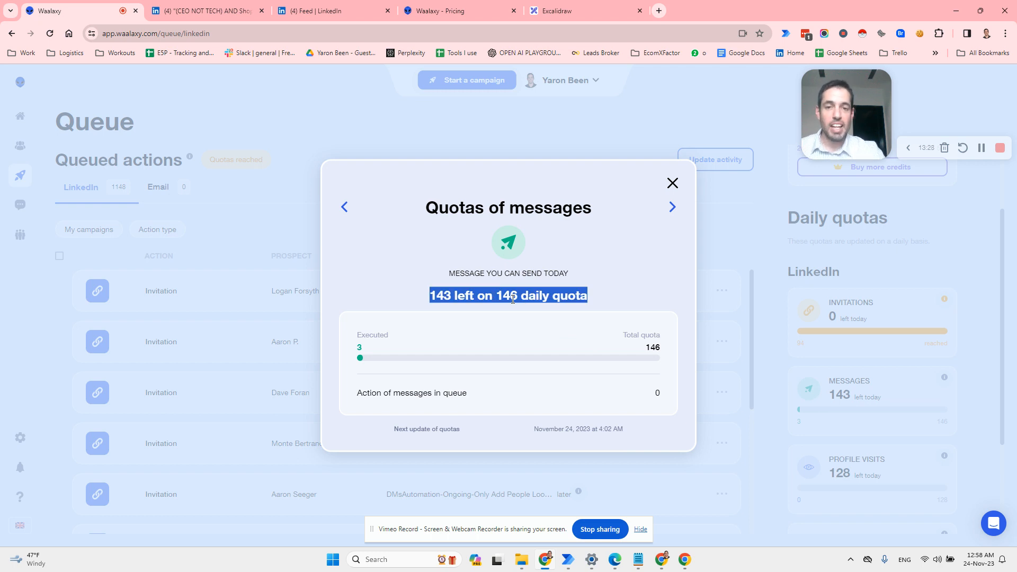
click(563, 3)
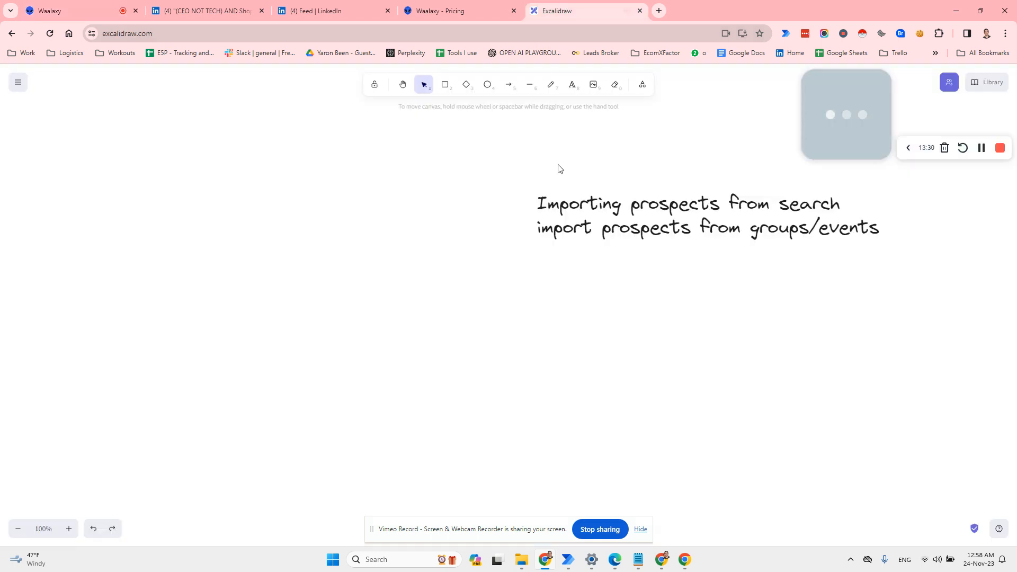
double_click(577, 200)
triple_click(577, 201)
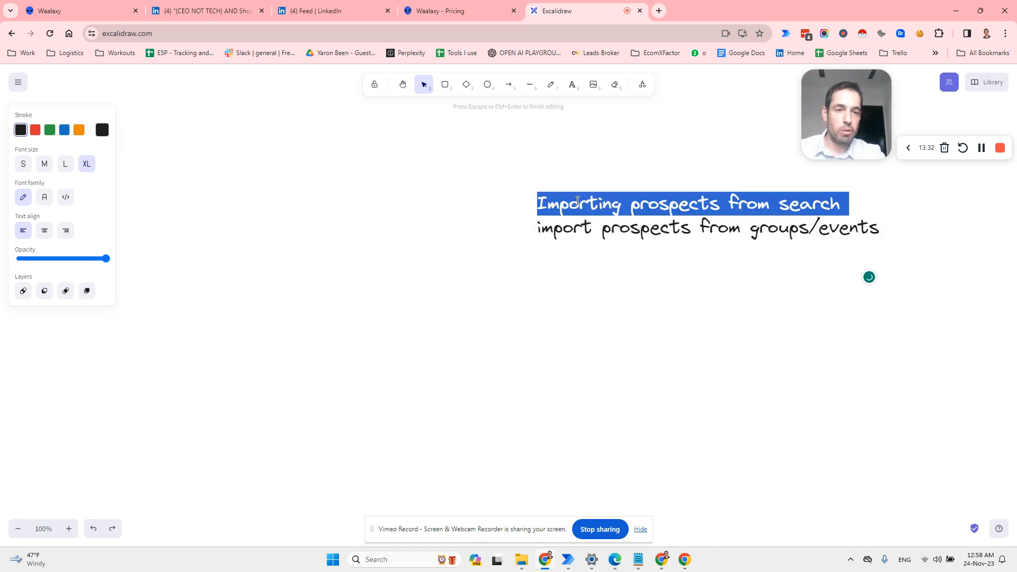
double_click(572, 226)
triple_click(572, 226)
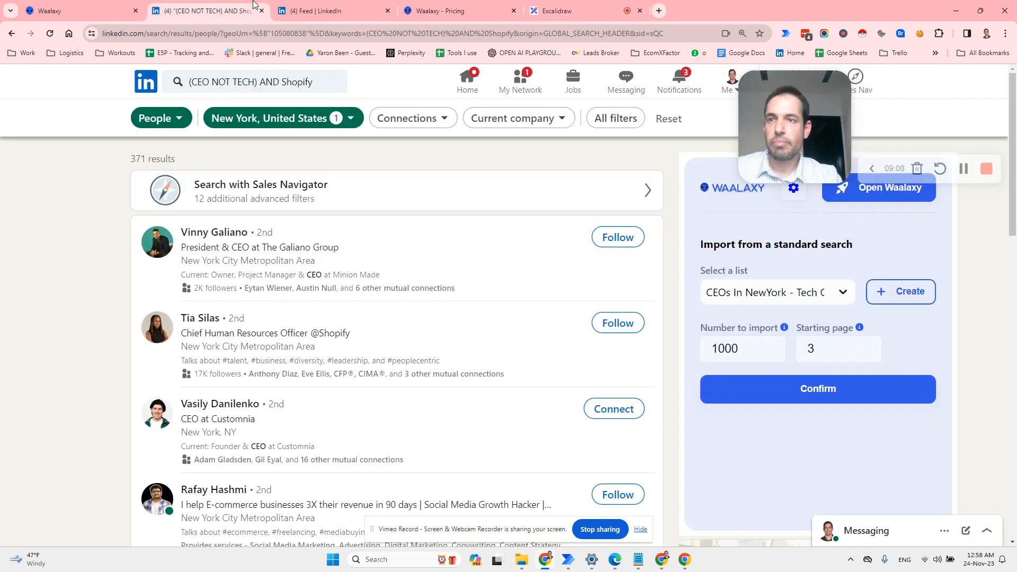
Switch to the LinkedIn people search and replace the search query with "shopify"
click(207, 10)
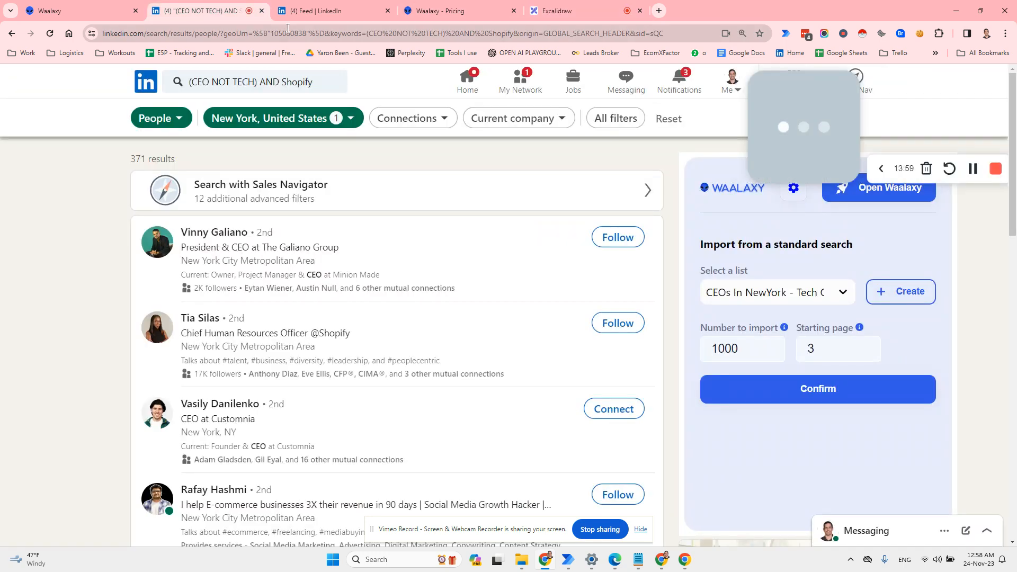
click(297, 80)
key(ctrl+a)
key(BackSpace)
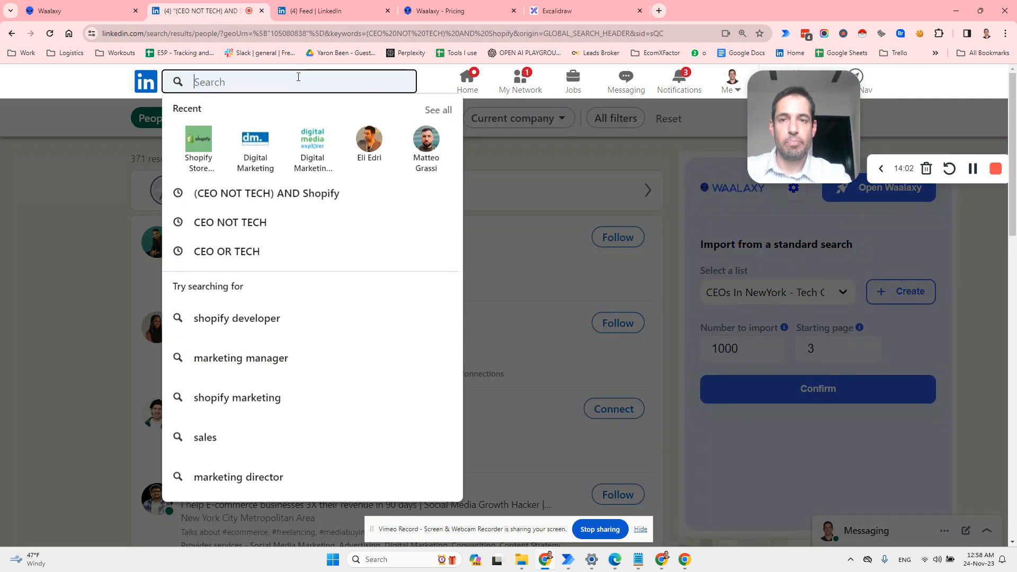
drag(803, 127, 795, 392)
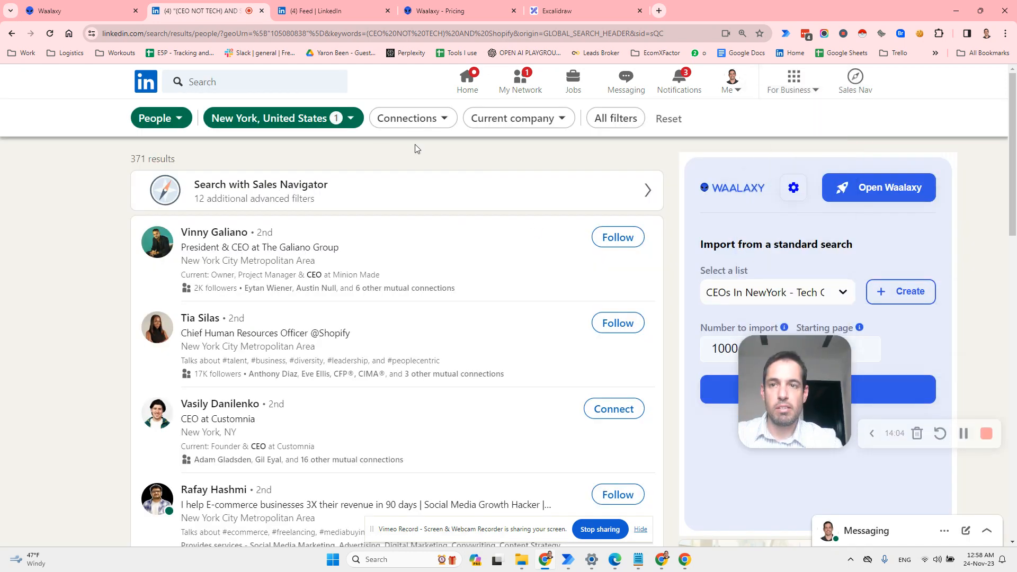
click(314, 82)
text(shopify)
key(Return)
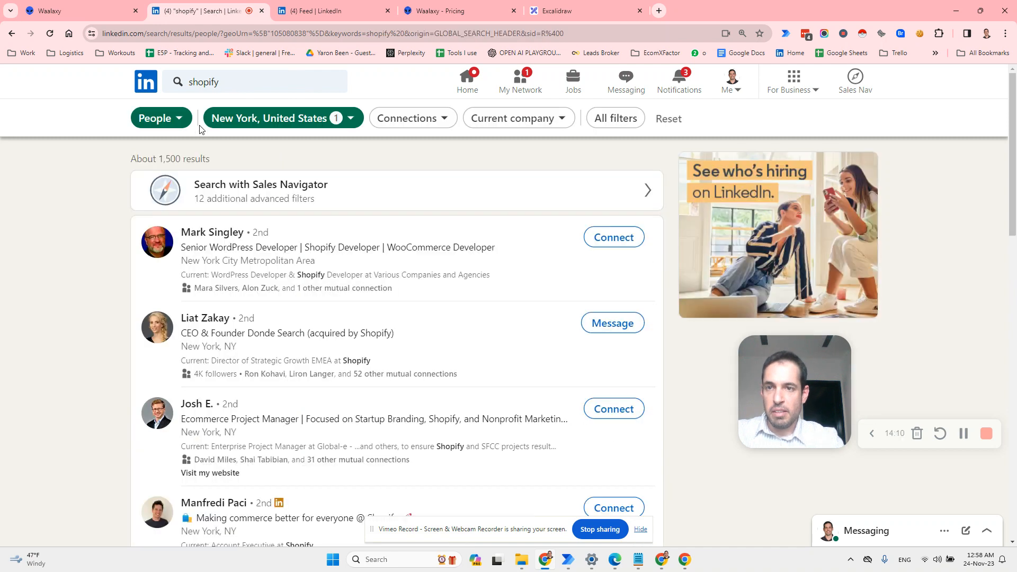
Limit the search to groups and open the Waalaxy member import for the "Shopify Store Owners, Experts, and Developers" group
click(177, 118)
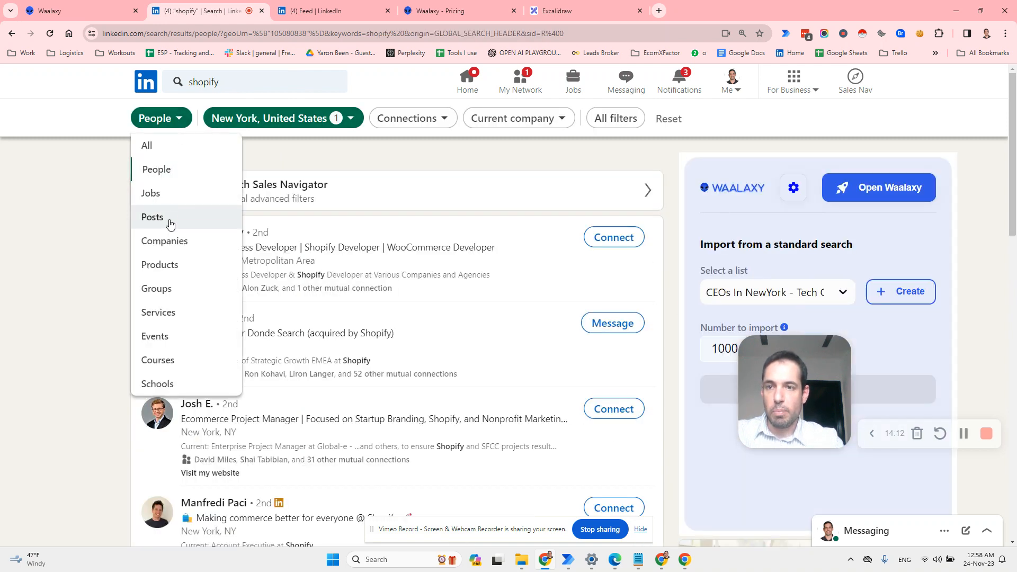
click(177, 290)
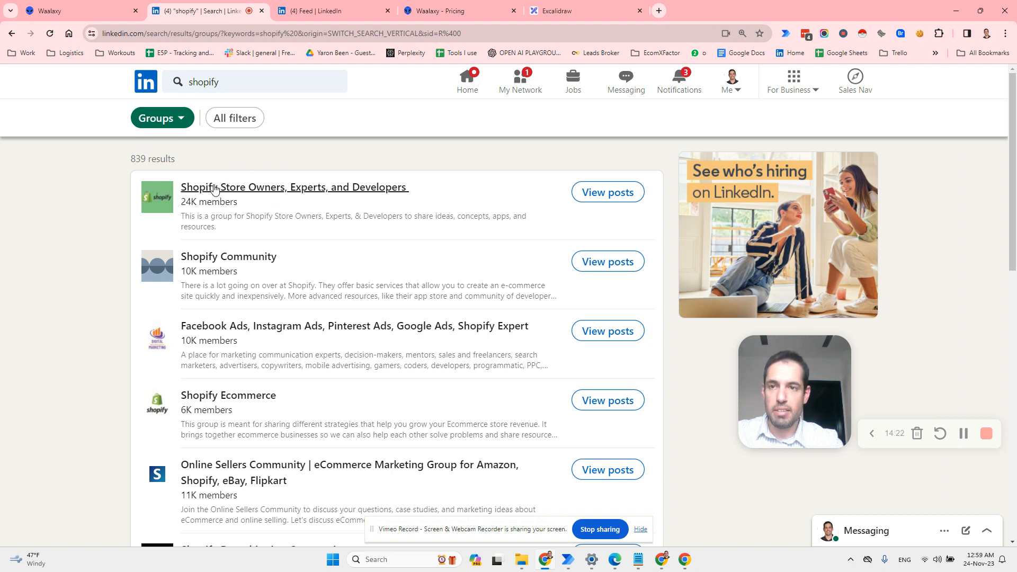
click(297, 189)
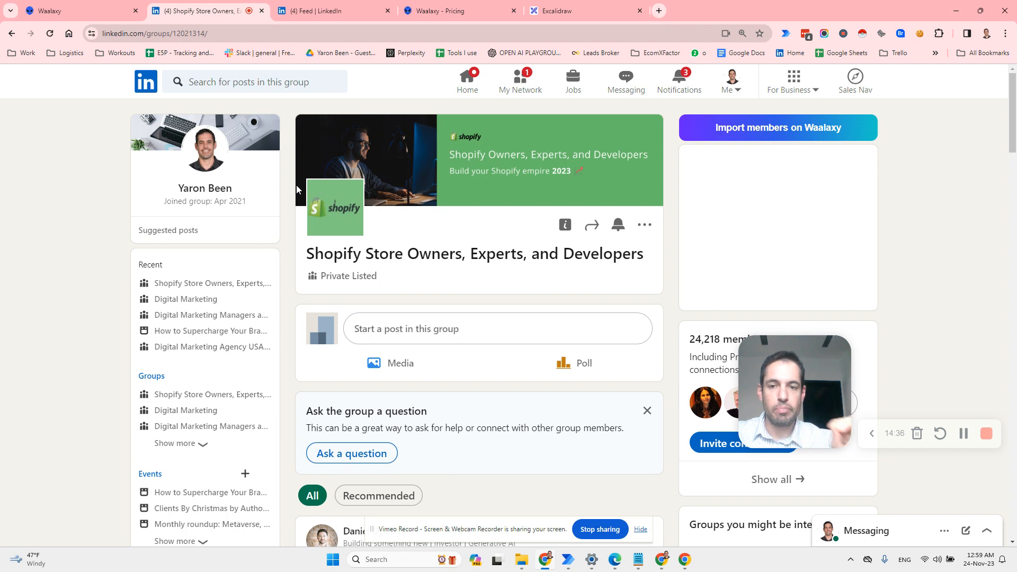
click(775, 133)
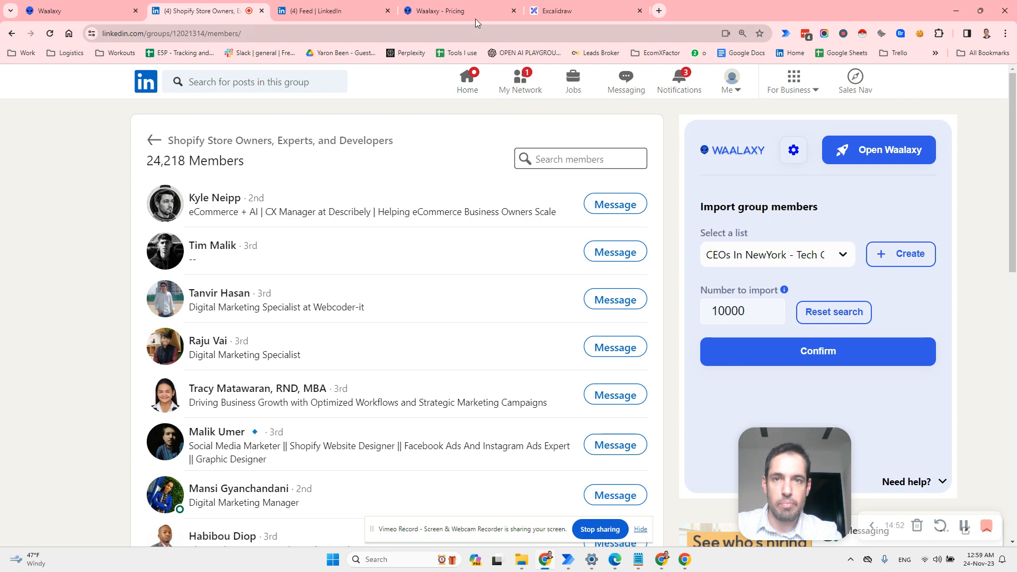
Switch to the Waalaxy app, close the quota details and open the Group-Digital Marketing-Apify prospect list
click(82, 11)
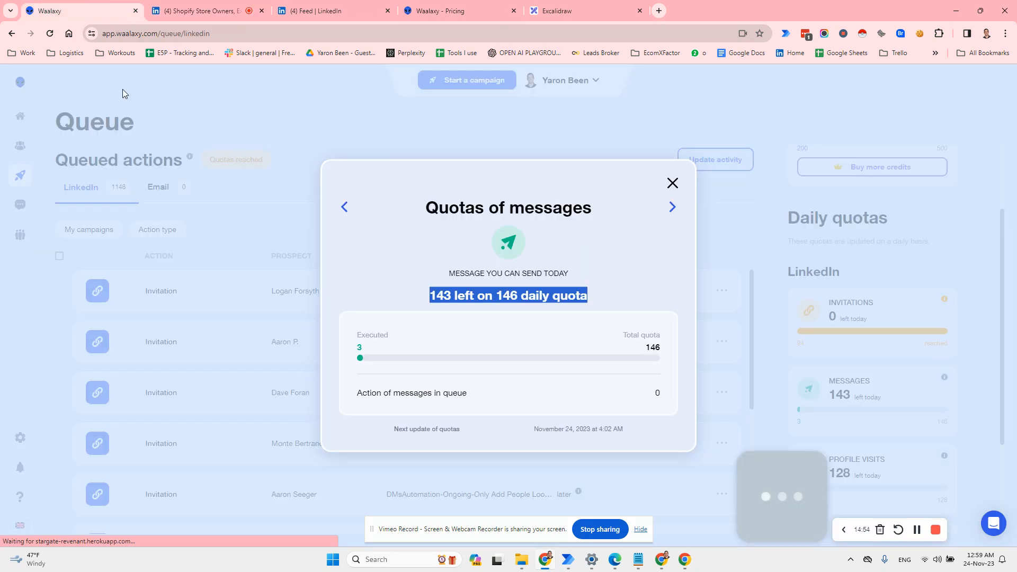
click(672, 183)
mouse_move(8, 157)
click(42, 146)
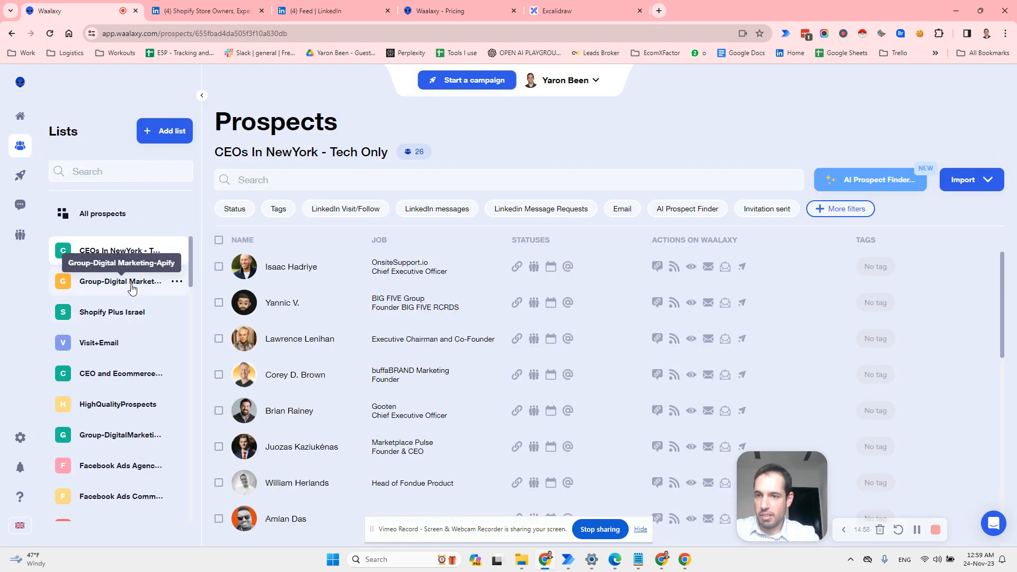
click(132, 288)
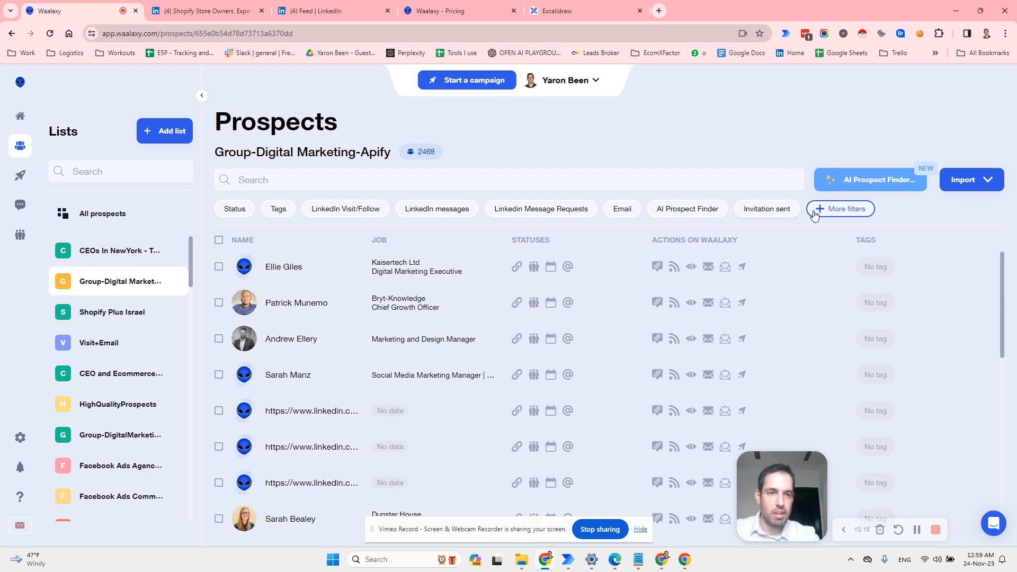
Filter the prospect list by the location "united states" and select all matching prospects
click(859, 210)
scroll(429, 356, down, 10)
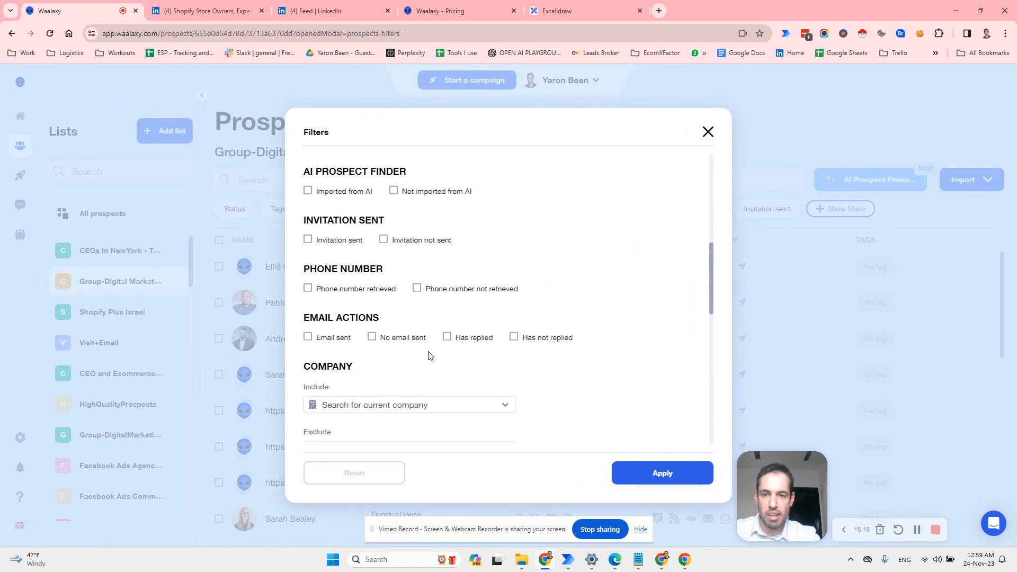
click(420, 367)
text(unite)
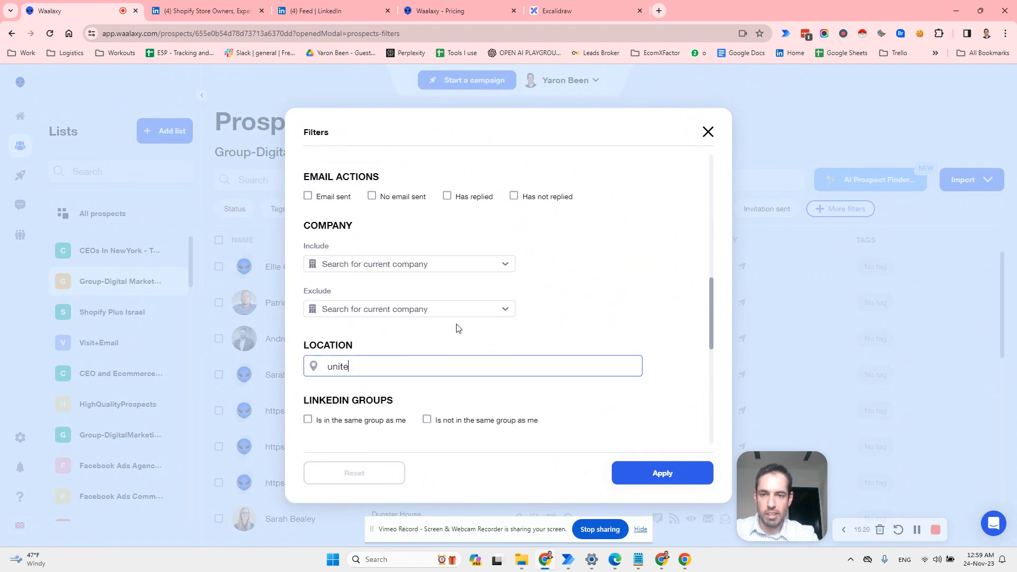
text(d states)
key(Return)
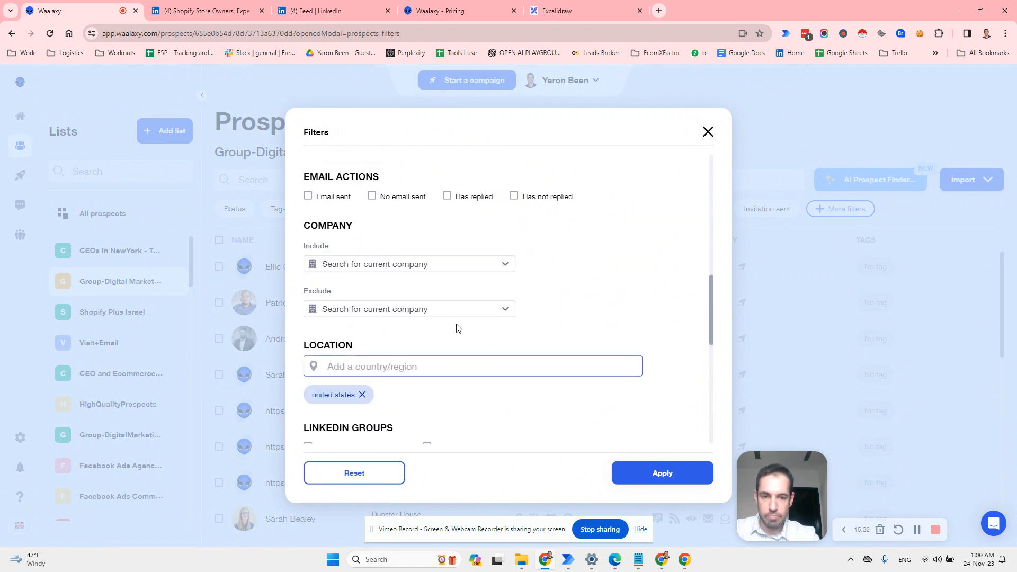
click(662, 473)
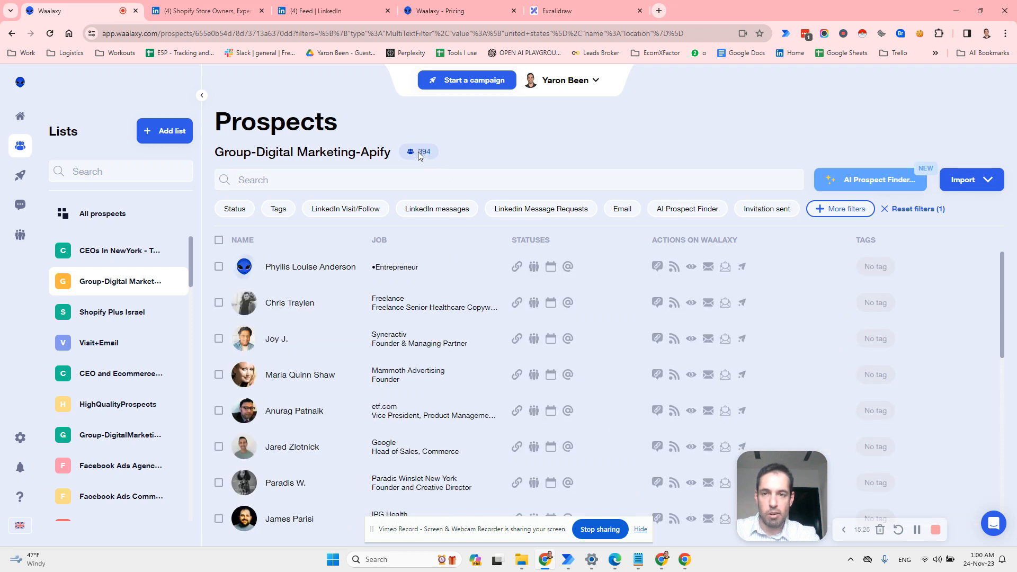
click(218, 240)
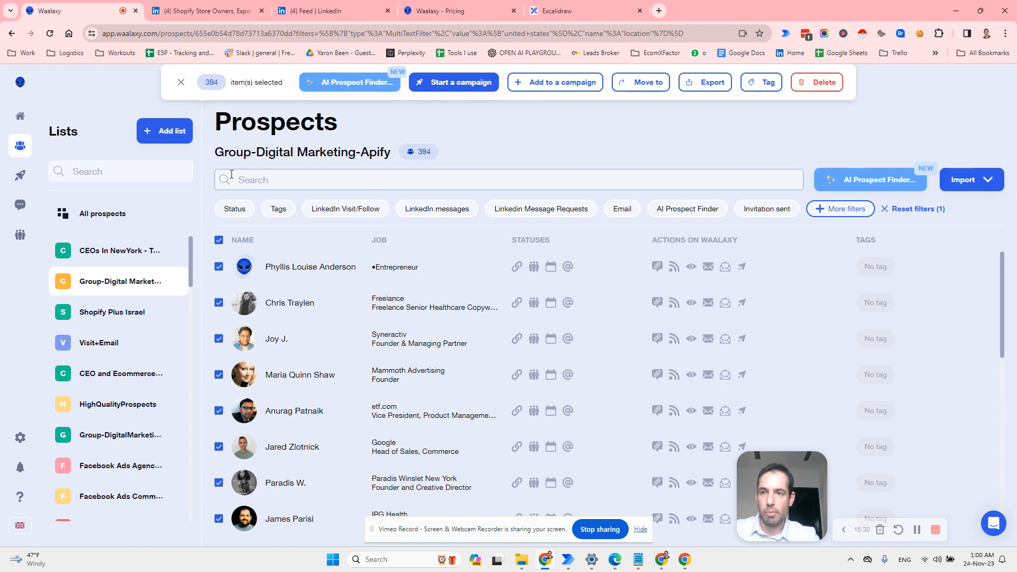
From the campaigns list, start a new campaign by browsing sequences and review the recommended templates
mouse_move(23, 180)
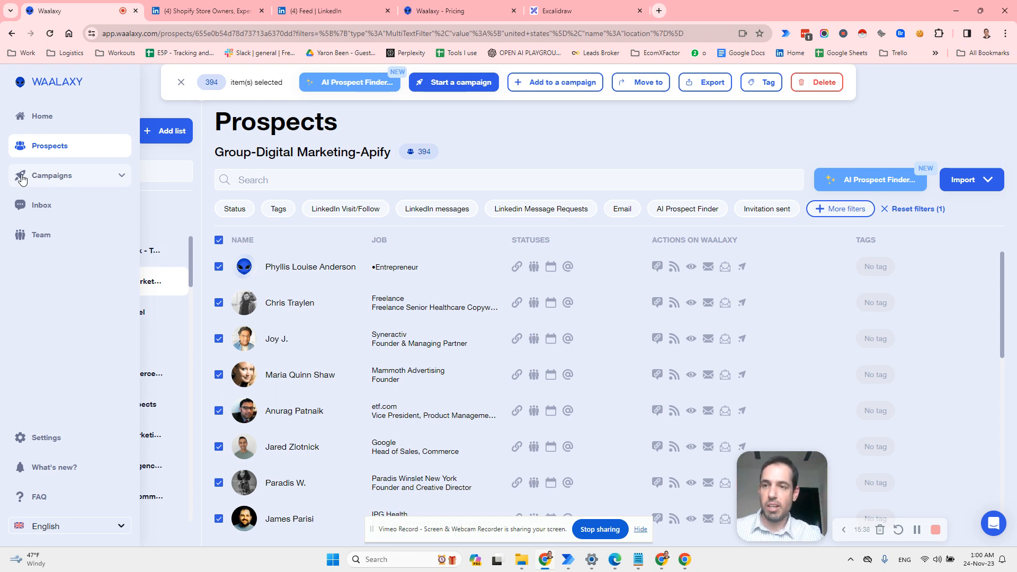
click(23, 180)
click(950, 127)
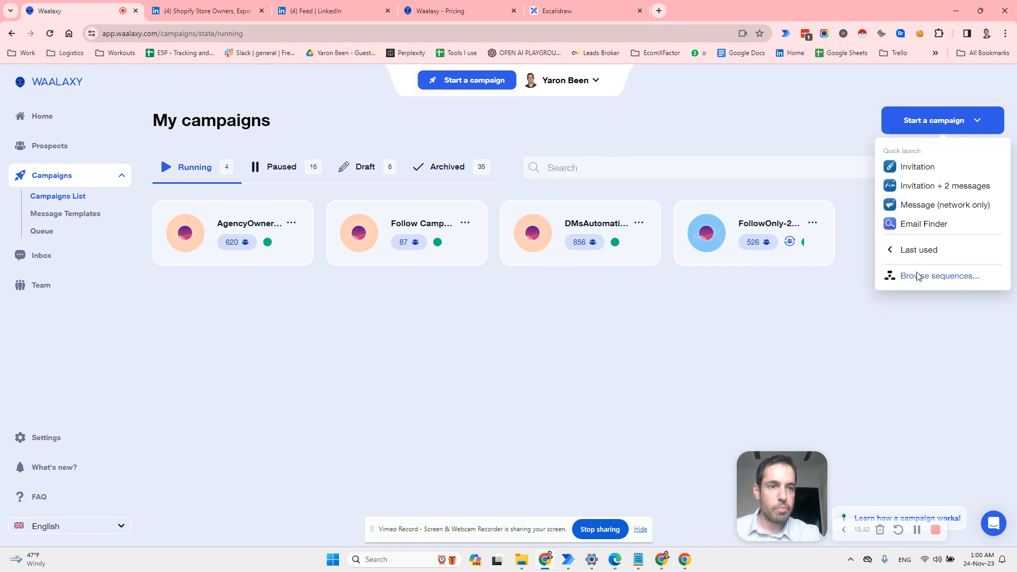
click(916, 276)
mouse_move(414, 268)
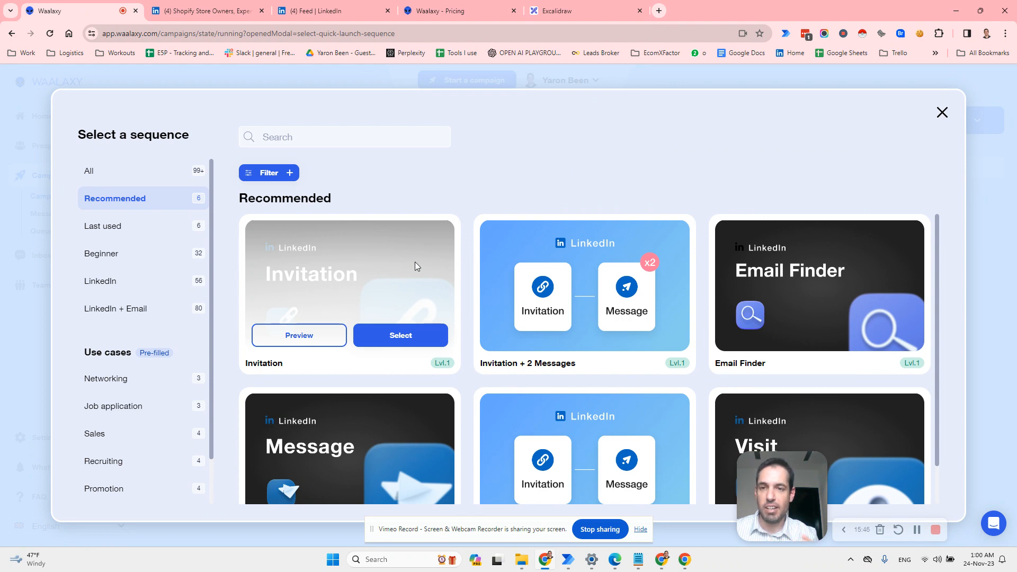
scroll(503, 244, down, 1)
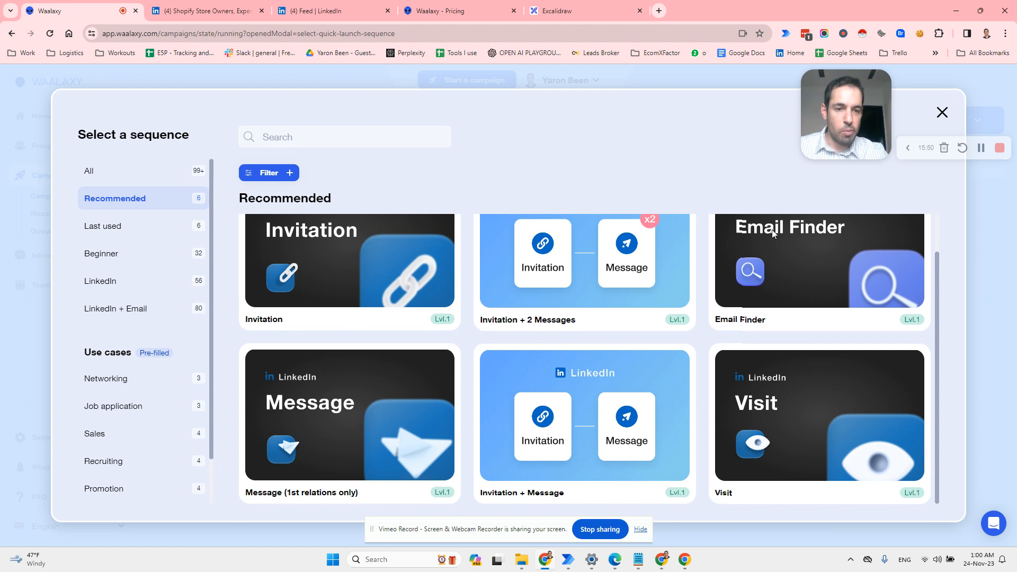
mouse_move(757, 351)
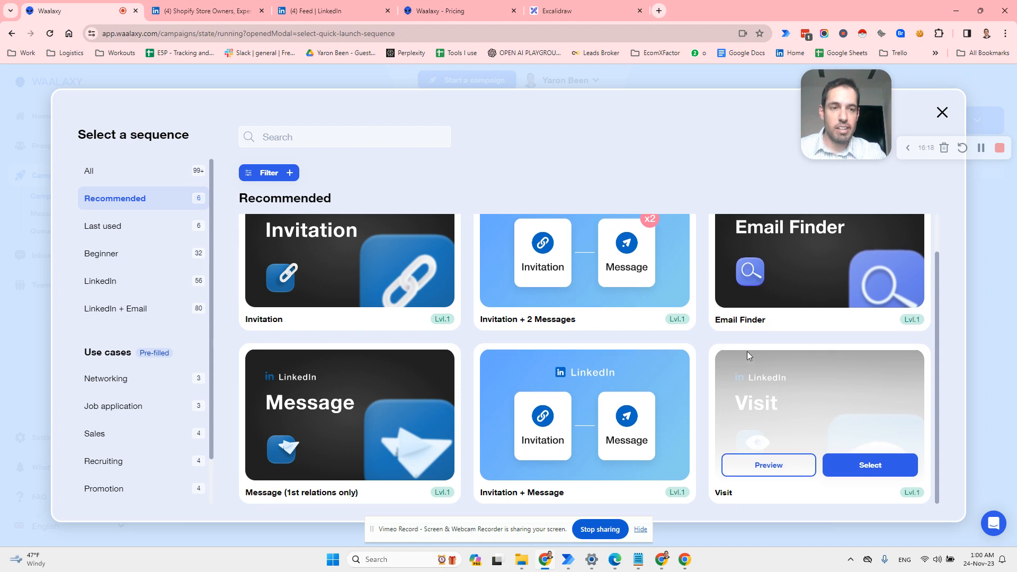
Search the sequence templates for "follow", look at the Follow sequence and clear the search
scroll(747, 351, up, 1)
text(follow)
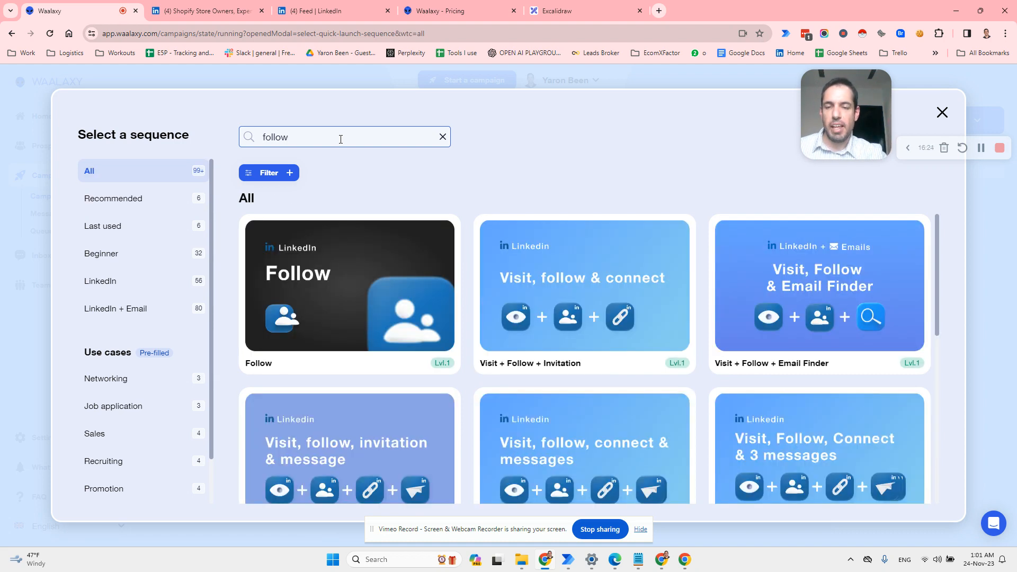
mouse_move(357, 249)
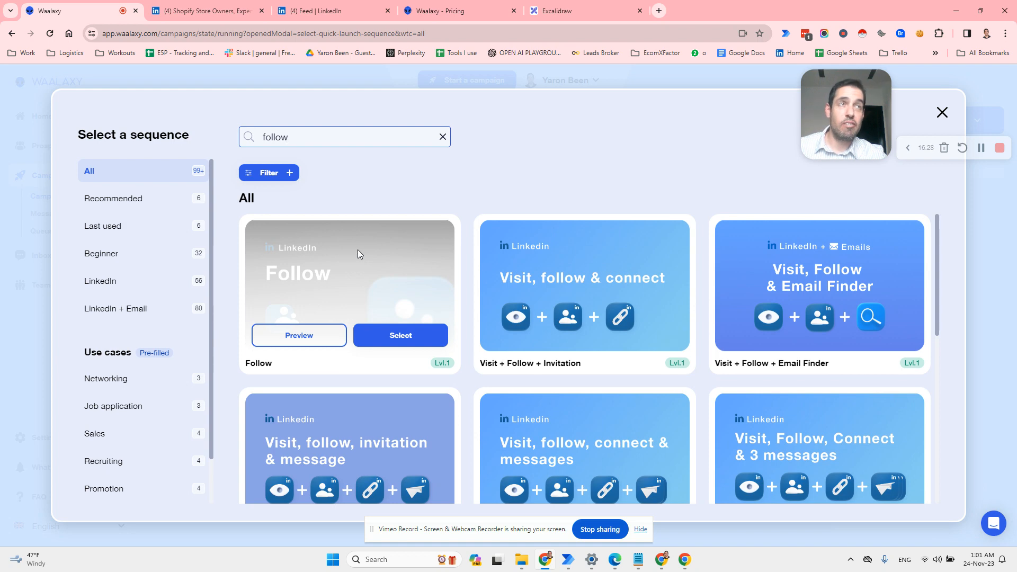
double_click(279, 138)
key(BackSpace)
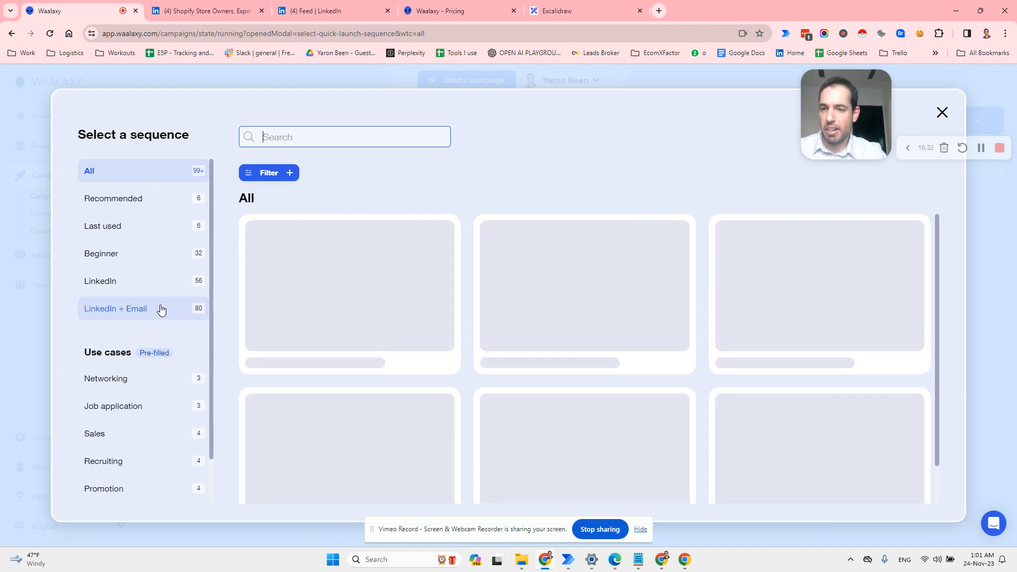
Browse the Networking use-case templates and the LinkedIn sequences, examining the invitation and message combinations
scroll(153, 290, down, 1)
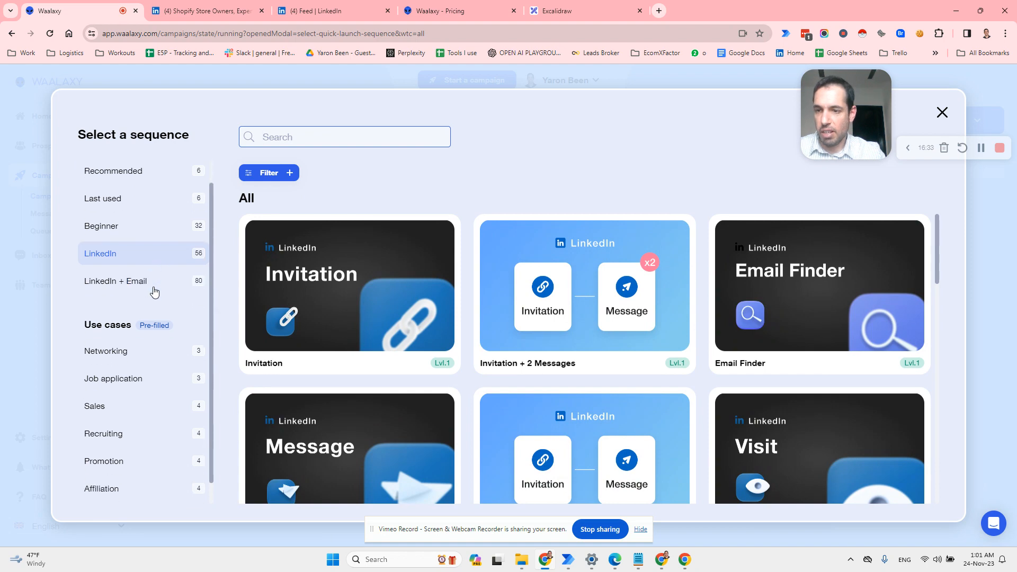
click(150, 345)
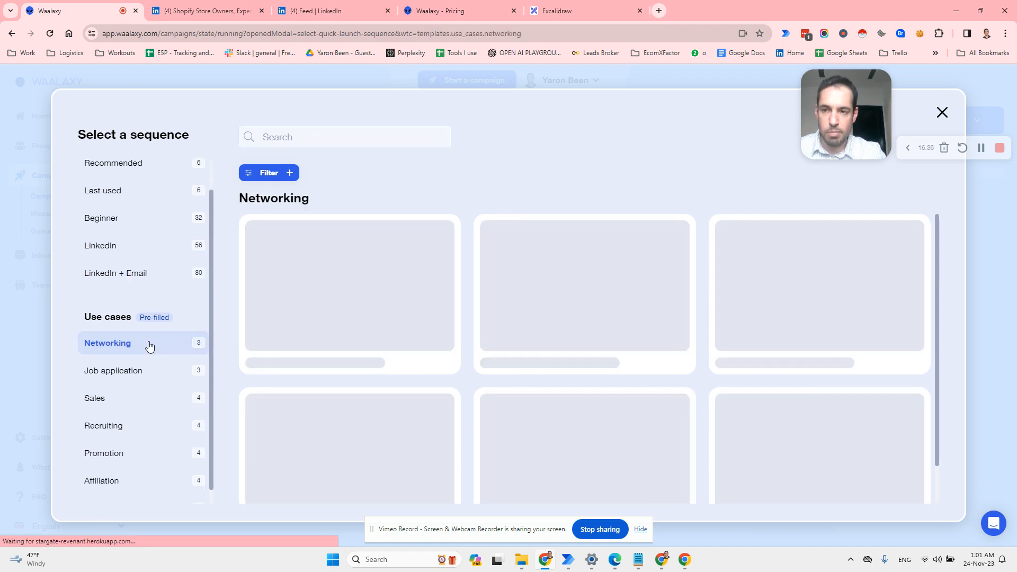
mouse_move(259, 294)
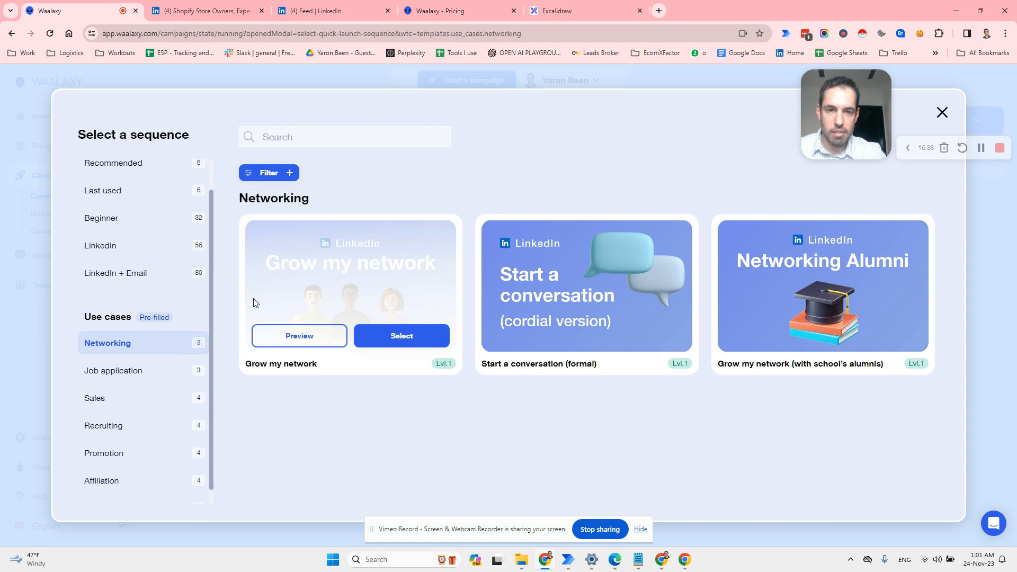
scroll(141, 281, up, 1)
click(138, 286)
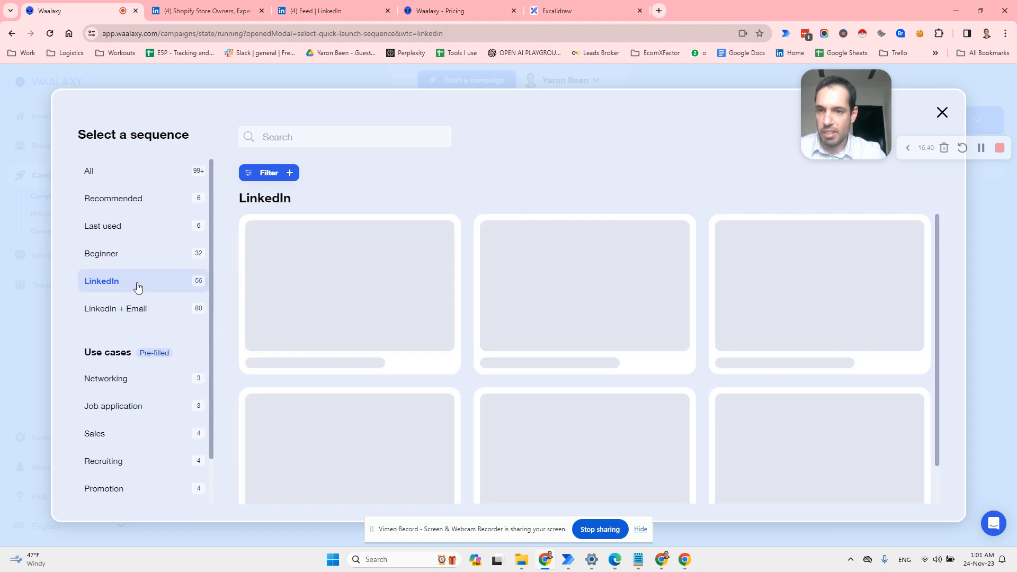
mouse_move(568, 249)
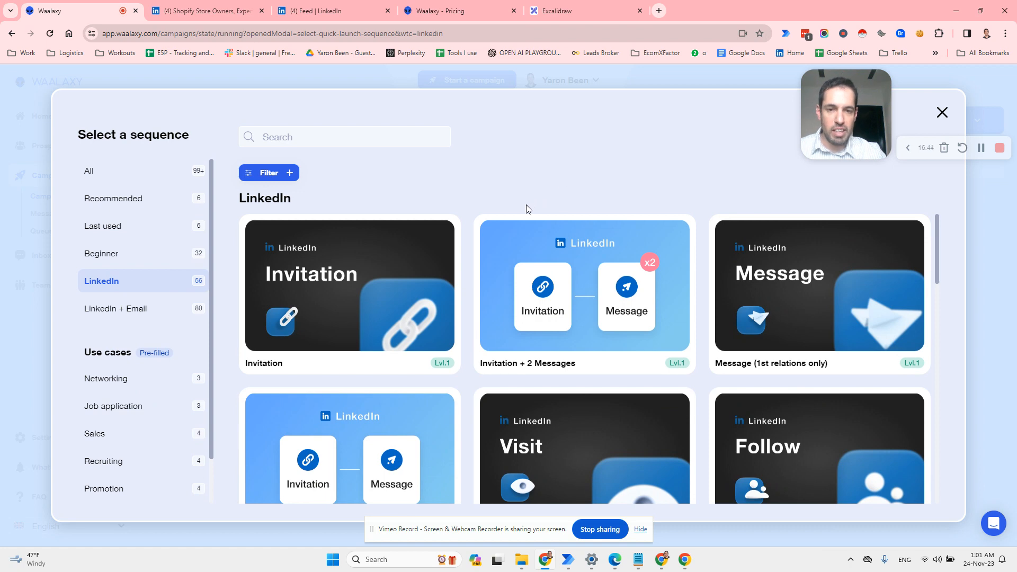
mouse_move(527, 269)
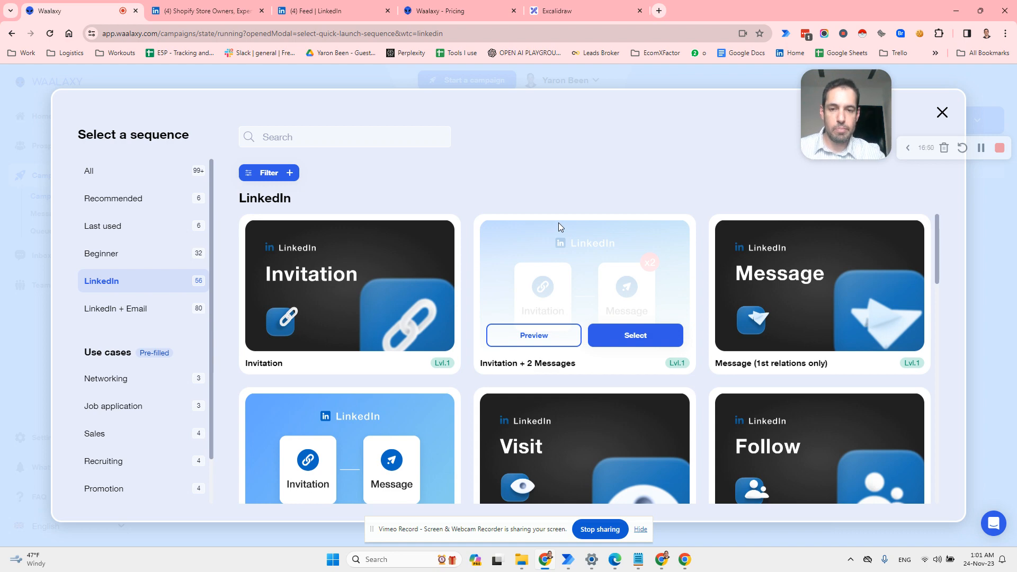
scroll(558, 224, down, 3)
mouse_move(398, 311)
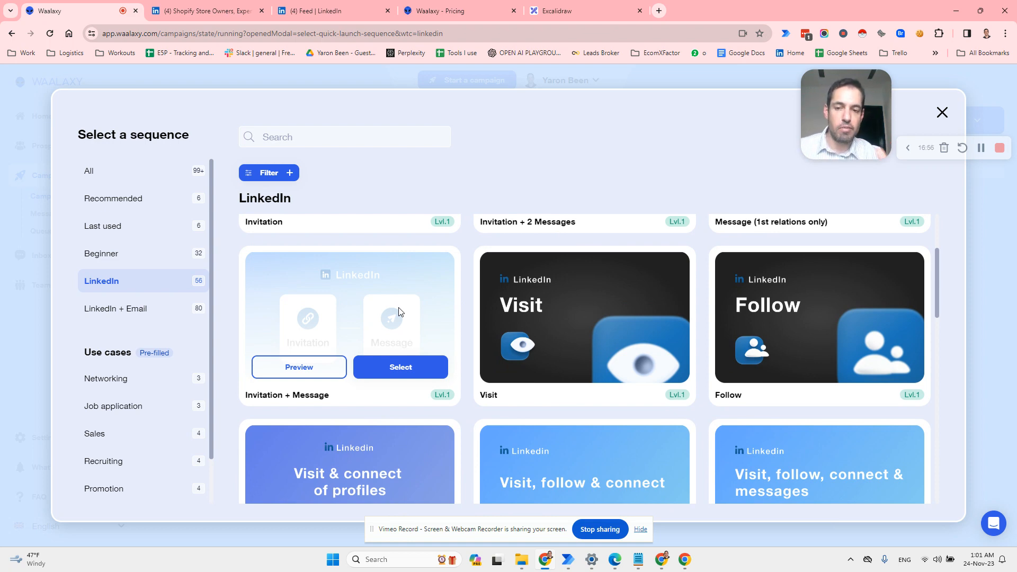
Browse the remaining LinkedIn sequence templates and choose the Visit + Follow + Invitation + 2 Messages sequence for the campaign
scroll(398, 312, down, 3)
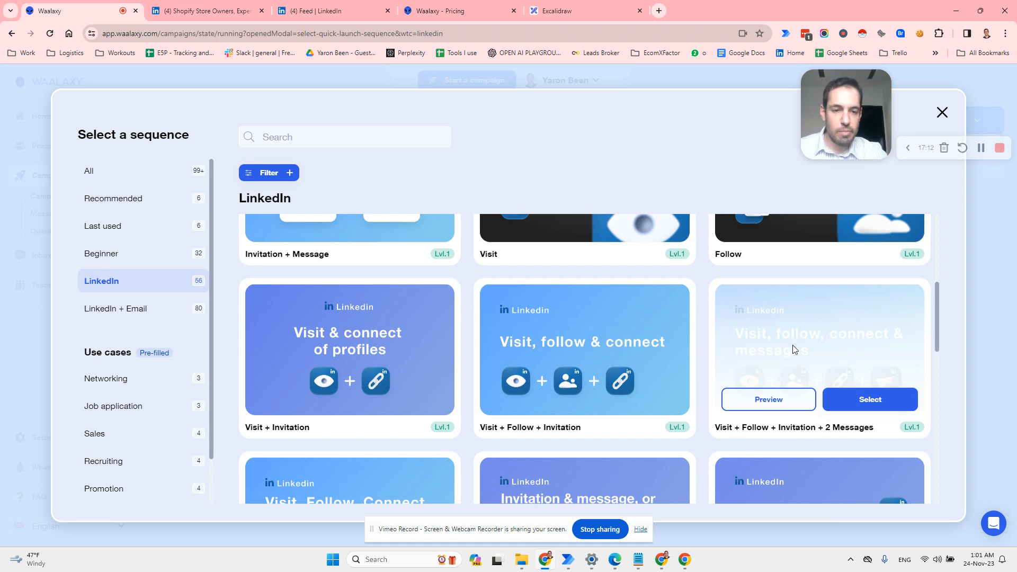
scroll(792, 344, down, 5)
scroll(742, 350, down, 2)
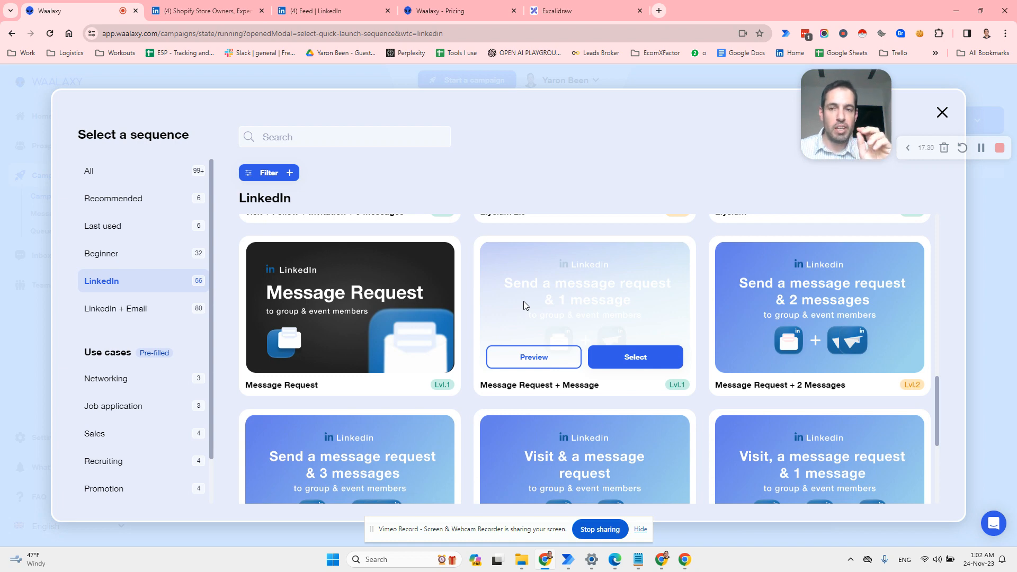
scroll(524, 305, up, 5)
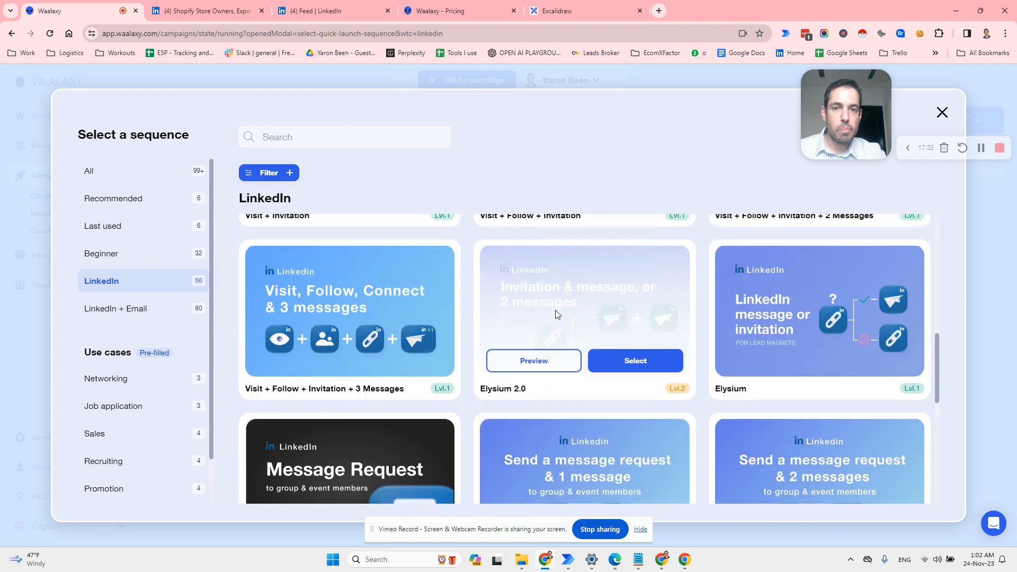
scroll(585, 334, up, 2)
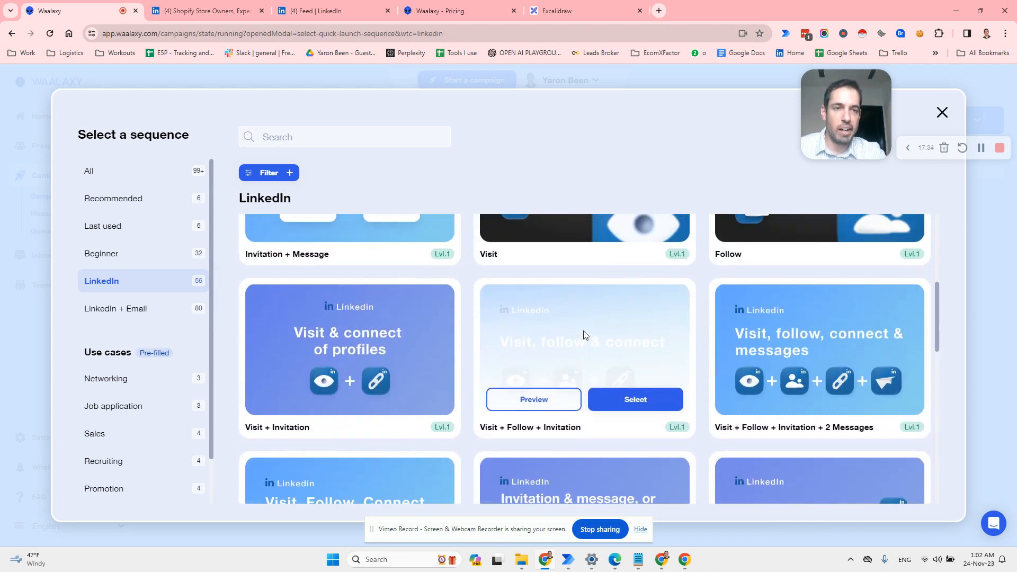
scroll(584, 333, up, 1)
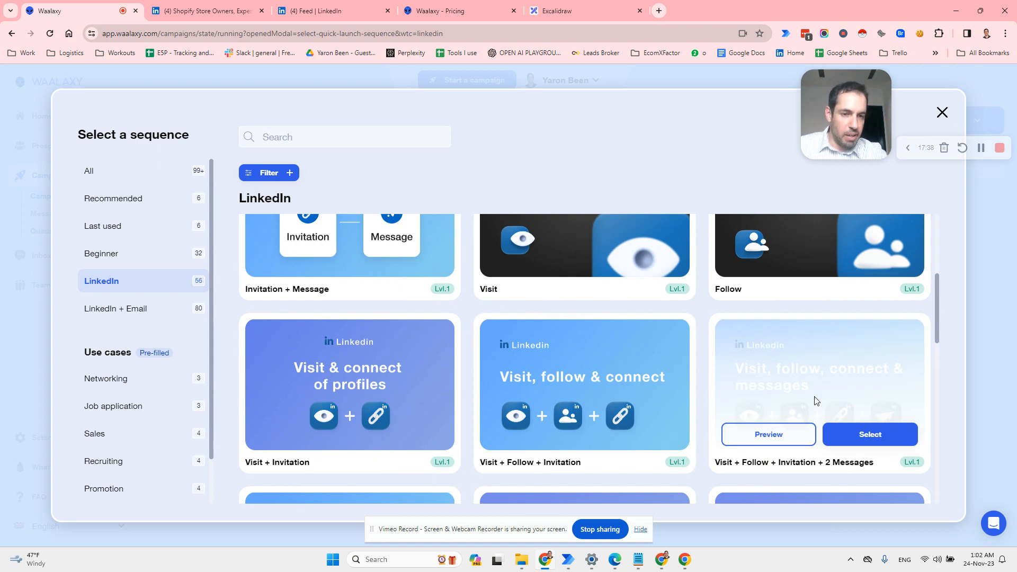
click(852, 432)
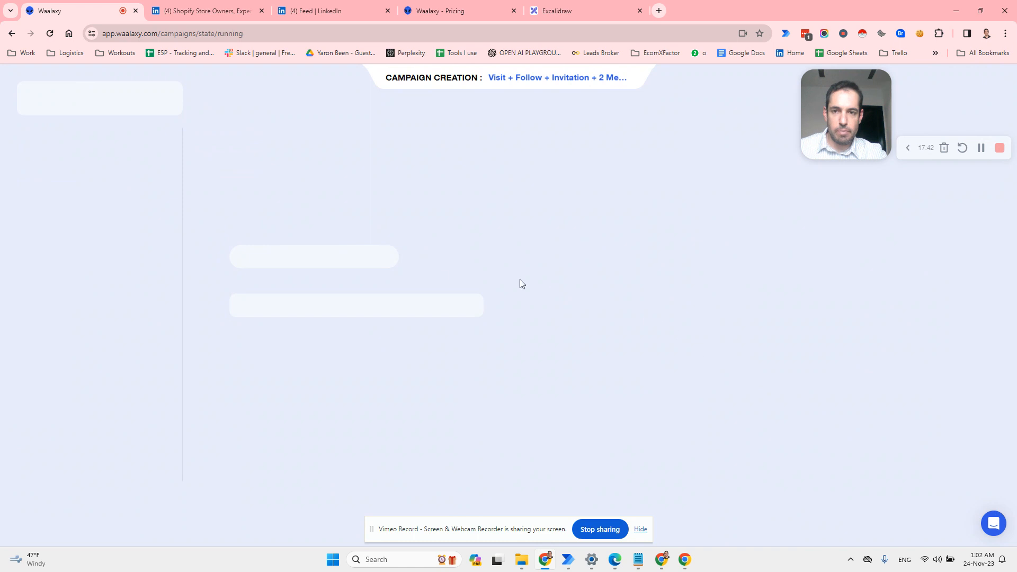
Name the campaign "Visit + Follow + Invitation + 2 Messages - 24NOV-CEOandTech" and continue to adding prospects
text(-)
text( 24no)
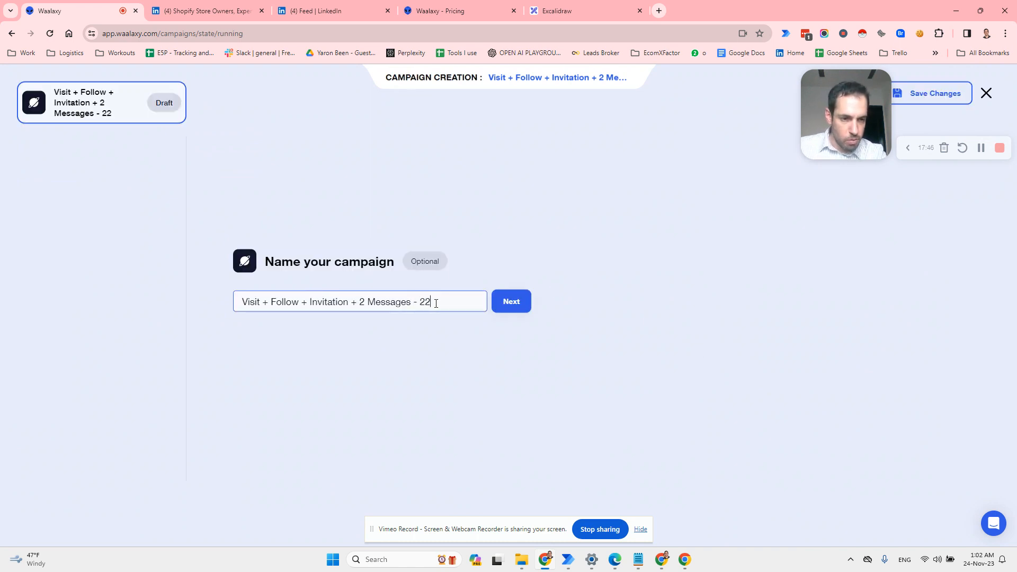
key(BackSpace)
key(BackSpace)
text(NOV-)
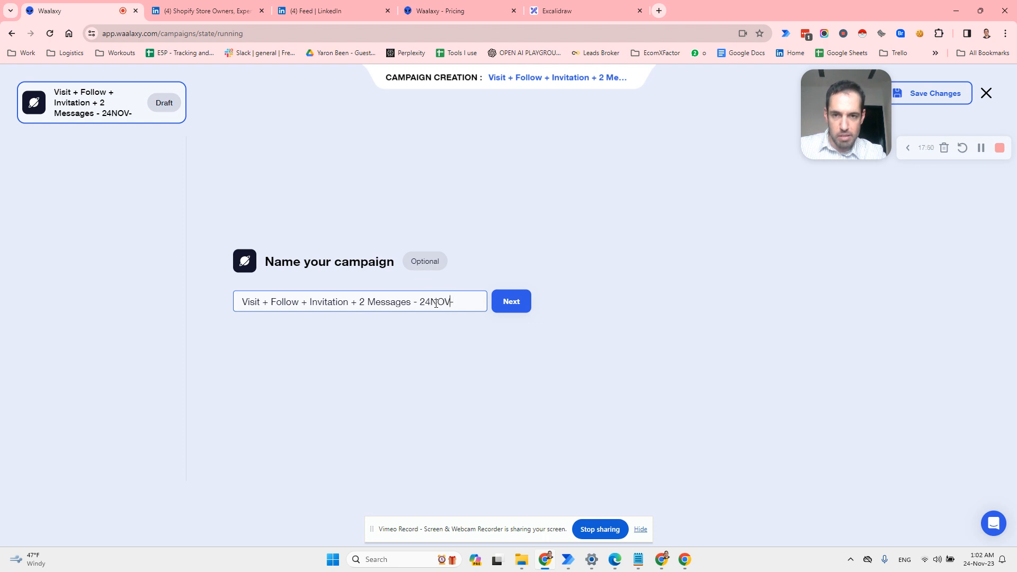
text(CEO)
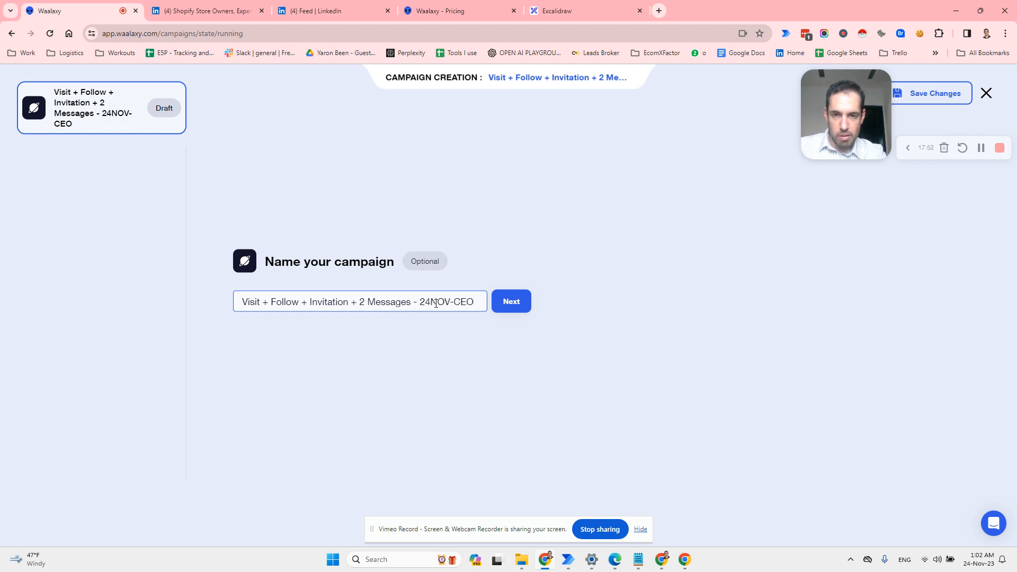
text(andTech)
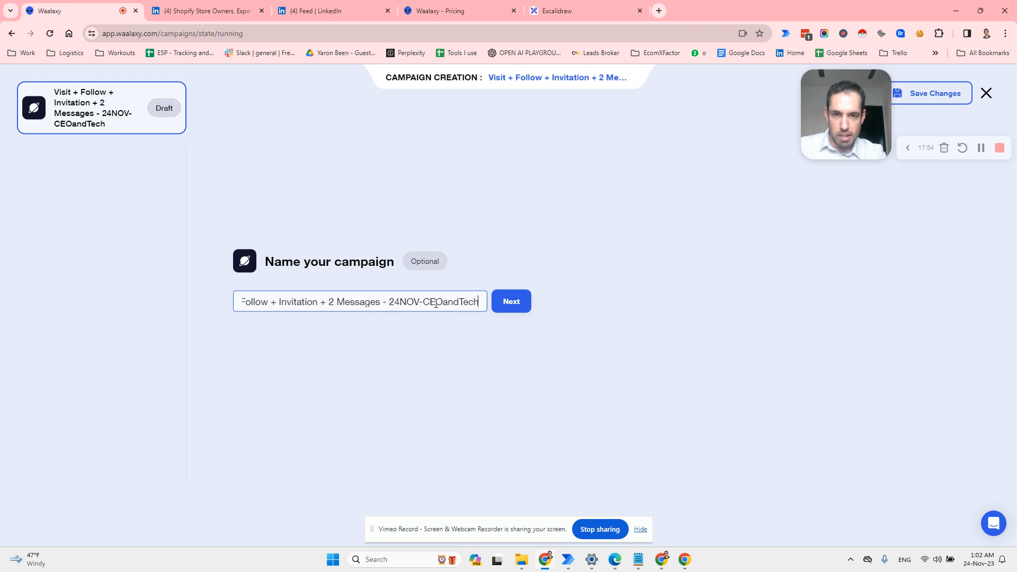
click(509, 304)
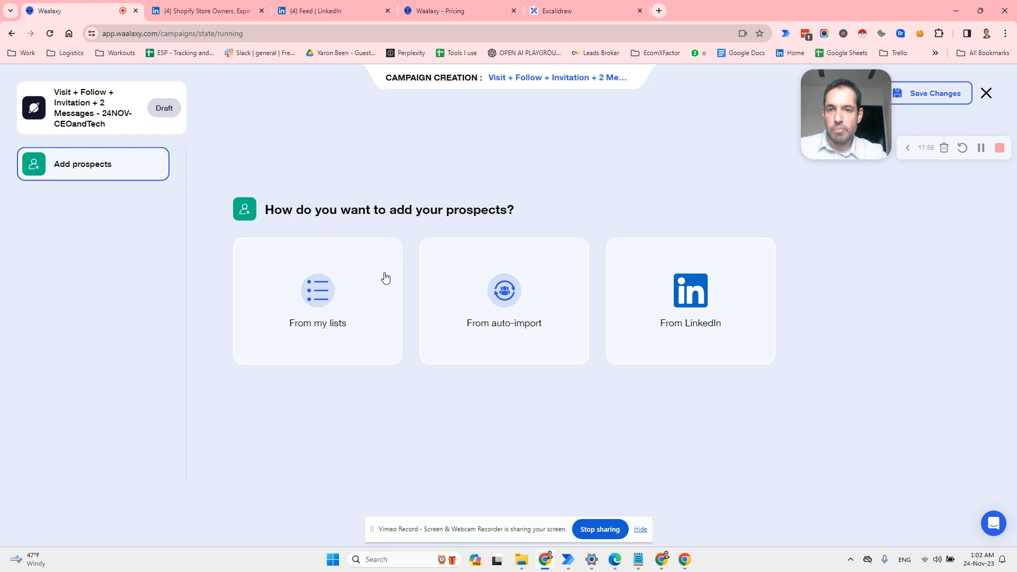
Add all prospects from the existing list "CEOs In NewYork - Tech Only" to the campaign
click(345, 289)
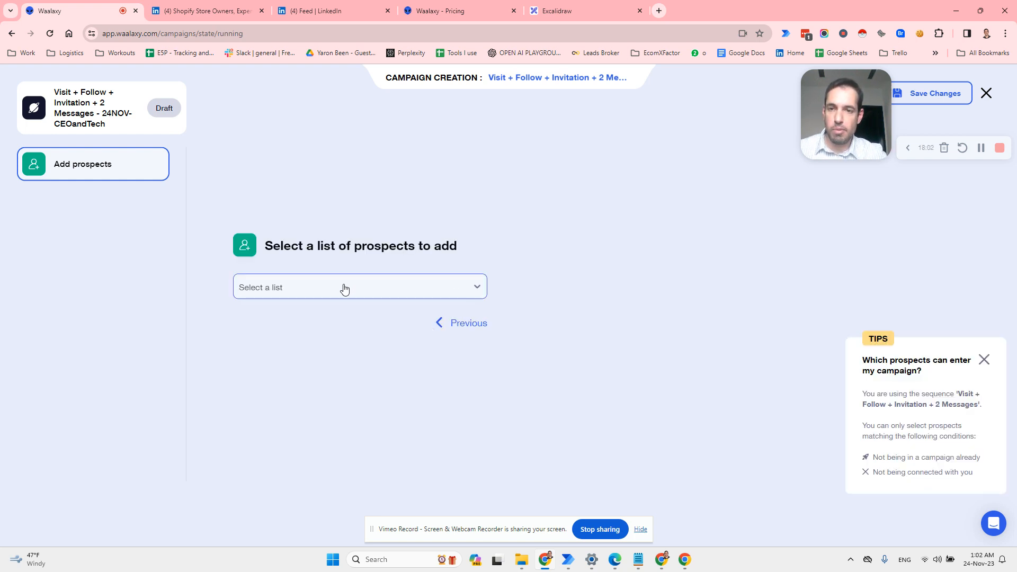
click(345, 287)
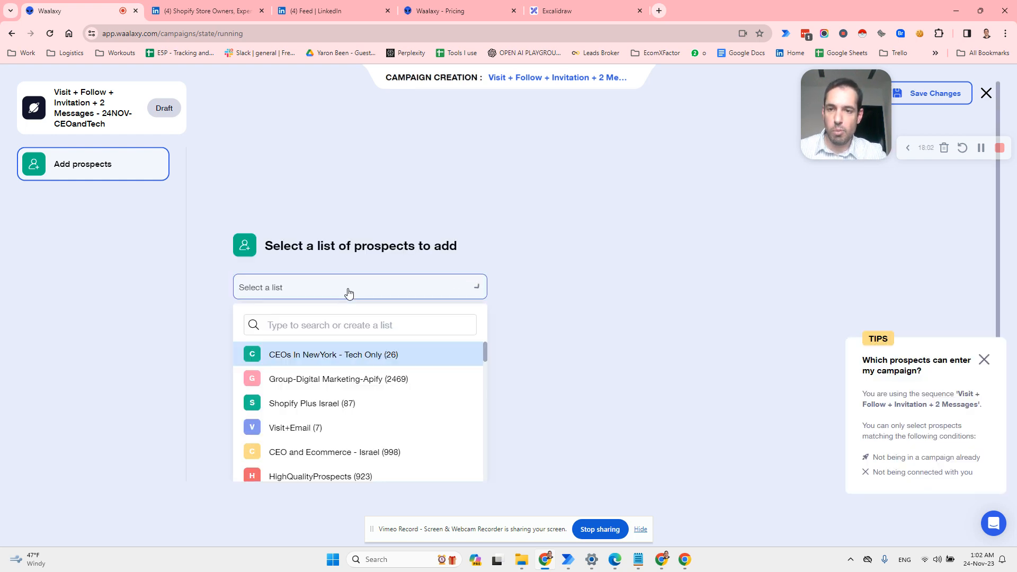
click(345, 354)
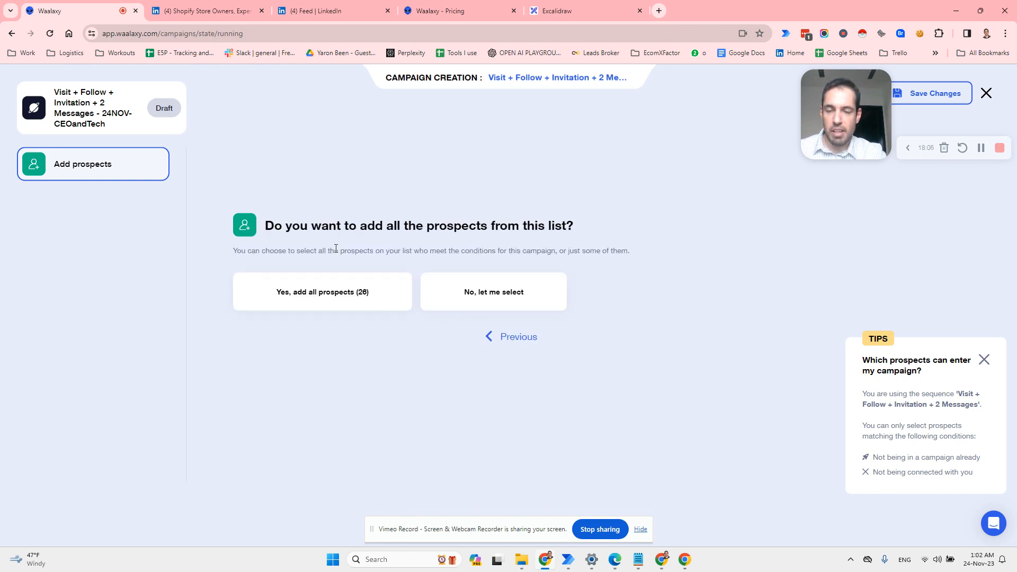
click(327, 292)
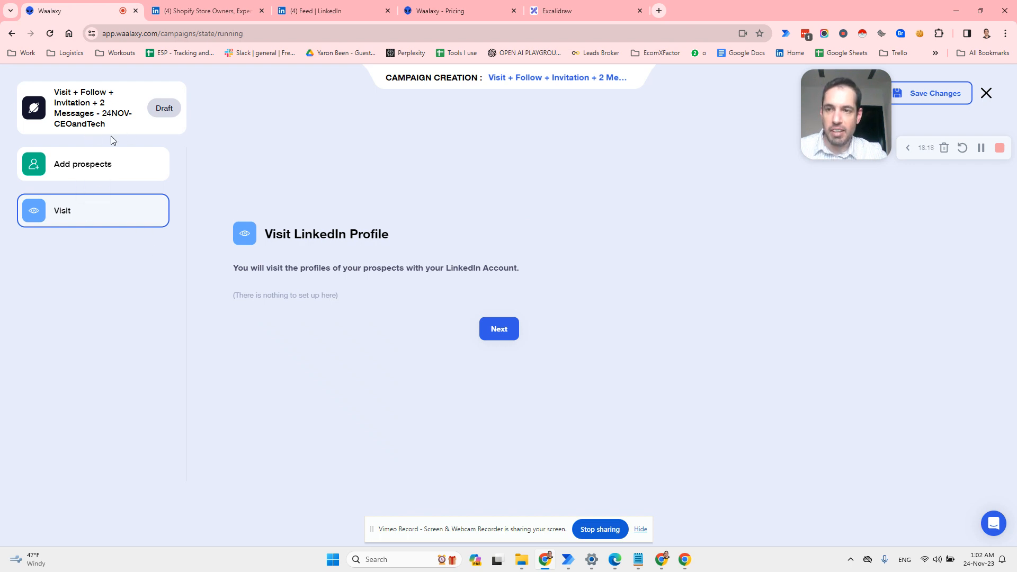
Accept the LinkedIn profile visit stage and set the delay after the visit to 2 days
click(495, 335)
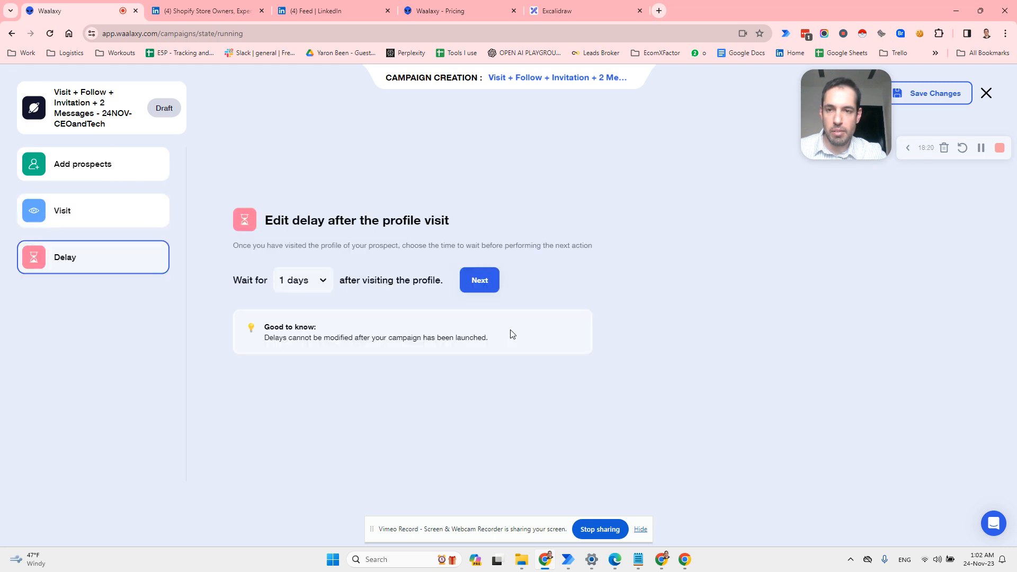
click(309, 284)
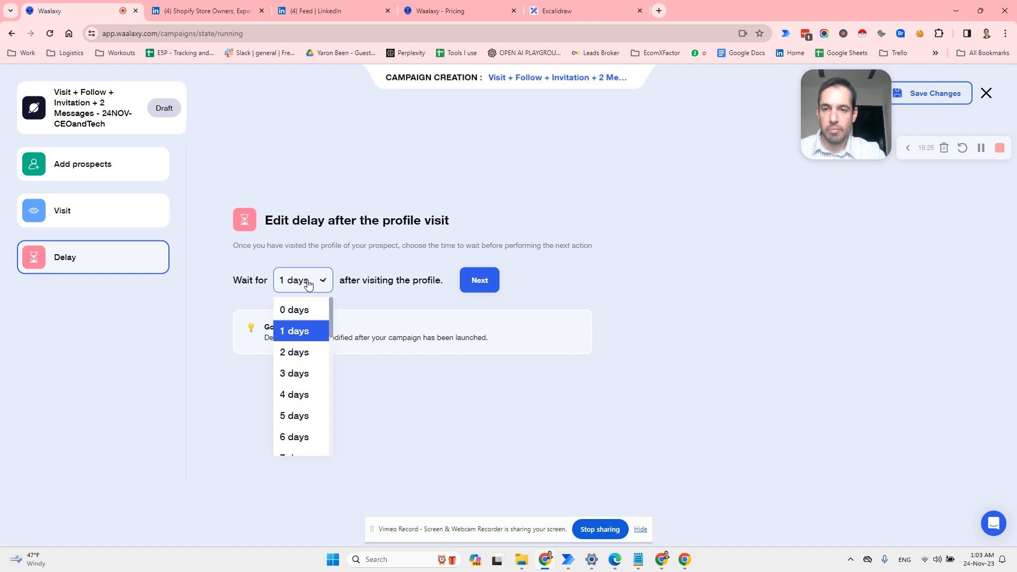
click(309, 352)
click(469, 285)
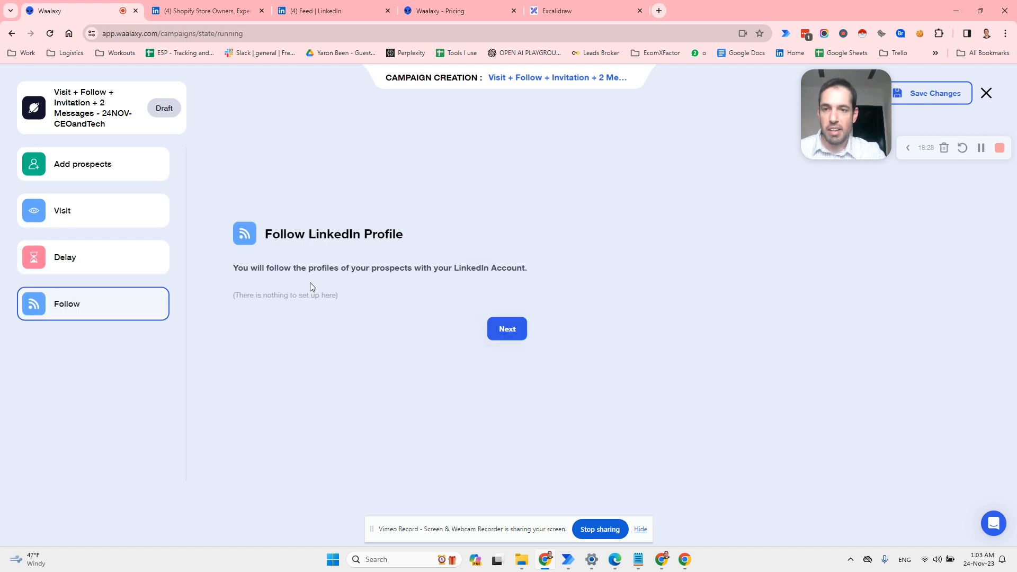
Accept the LinkedIn profile follow stage and set the delay after the follow to 3 days
click(498, 335)
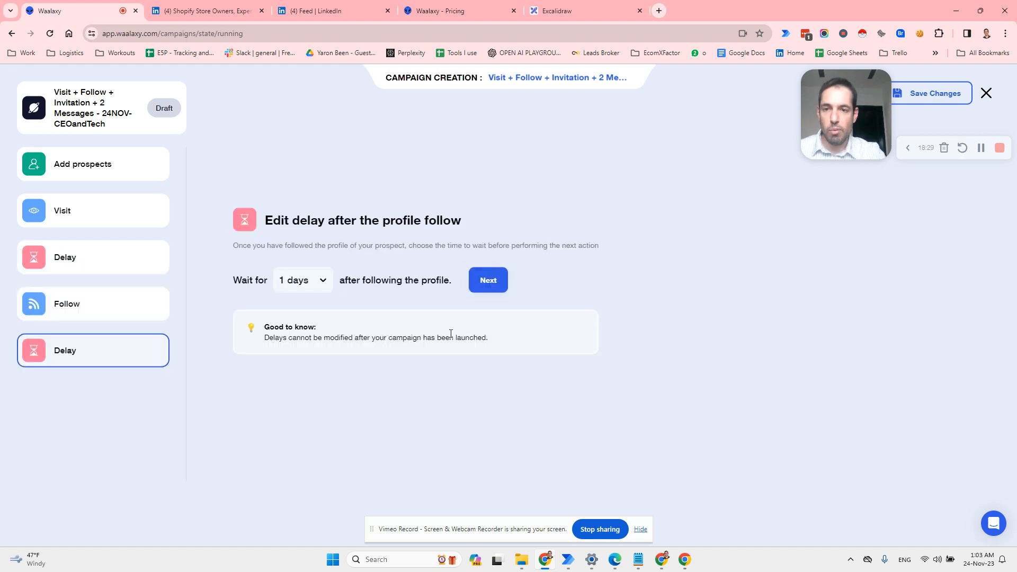
click(306, 284)
click(309, 375)
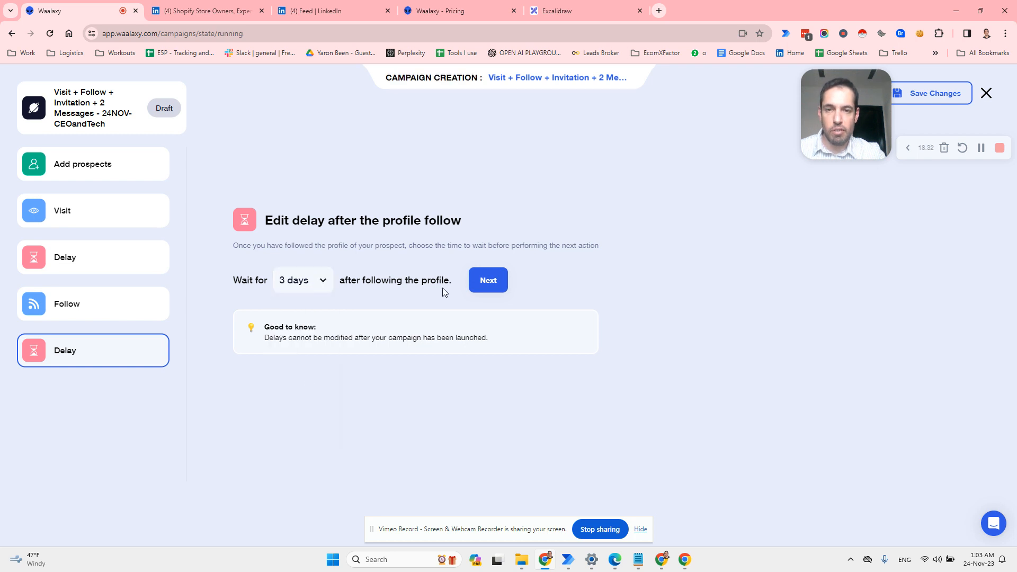
click(494, 285)
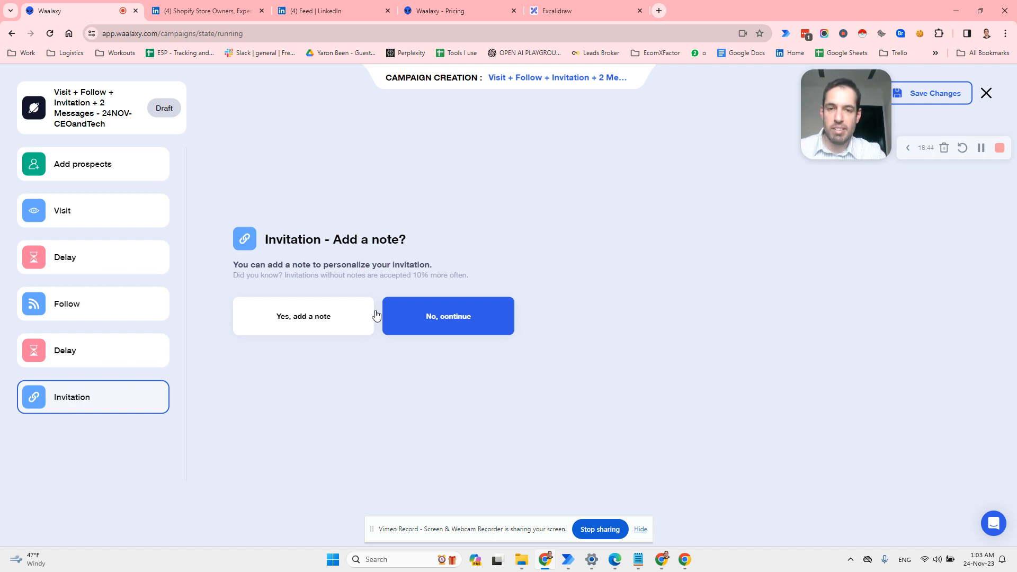
Continue with an invitation without a note and accept the 1-day delay after the invitation is accepted
click(420, 316)
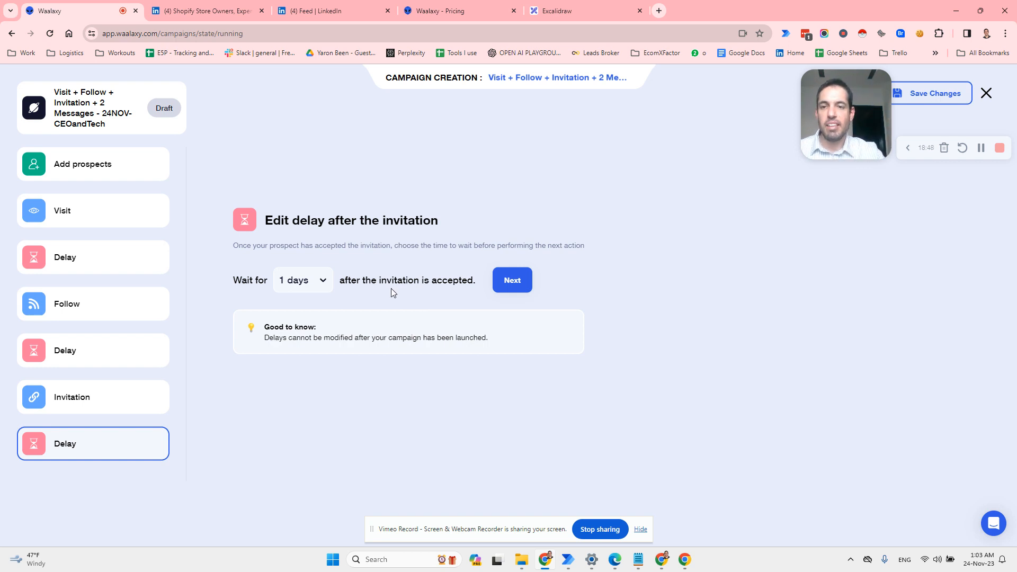
click(522, 277)
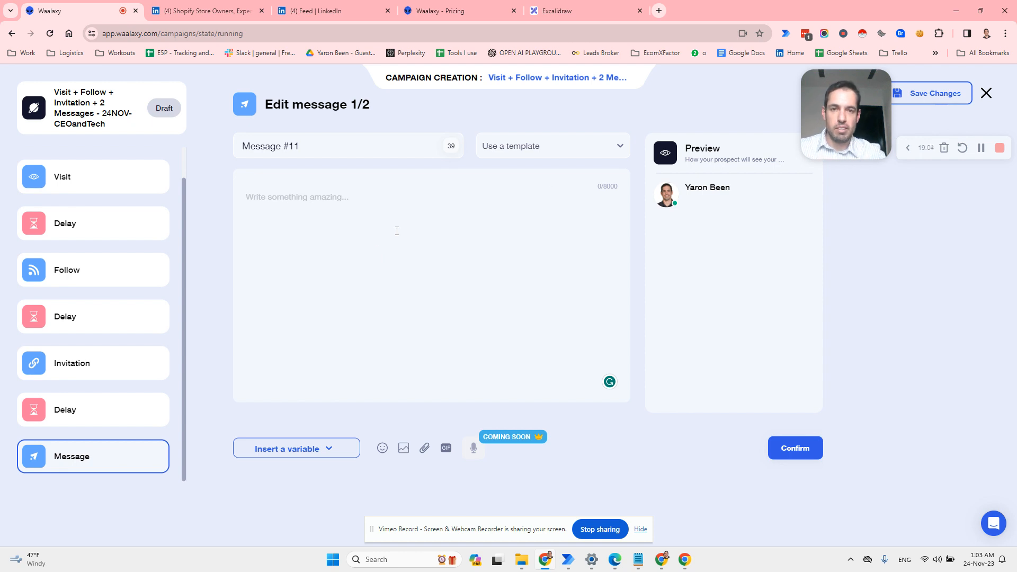
Browse the saved message templates available for the first campaign message and close the list
click(623, 153)
scroll(576, 188, down, 1)
scroll(576, 189, down, 8)
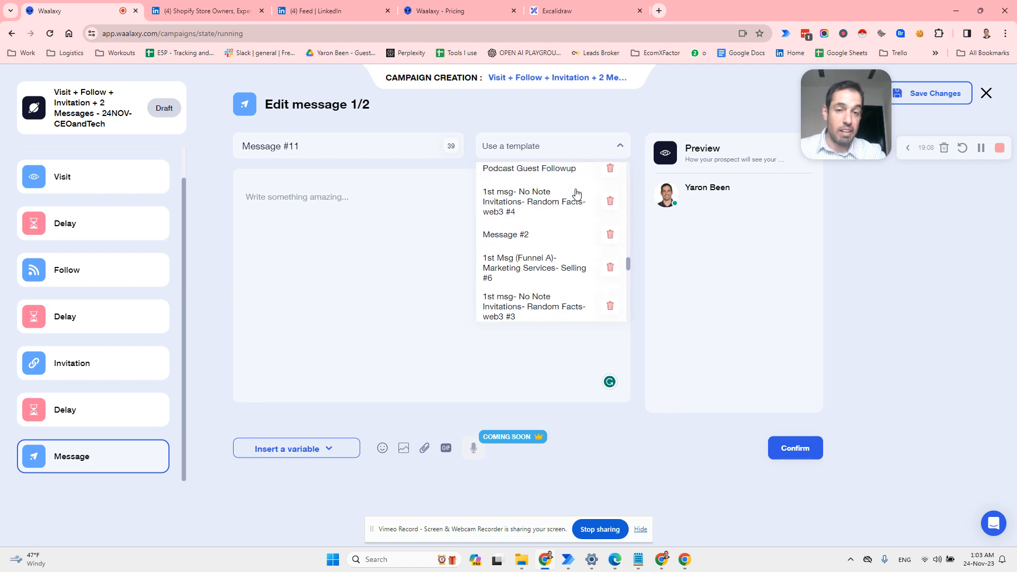
scroll(576, 191, up, 1)
click(583, 144)
Begin the first campaign message with "Hey," followed by the line "I saw youu're a CEO of a tech company in Newyork."
click(391, 209)
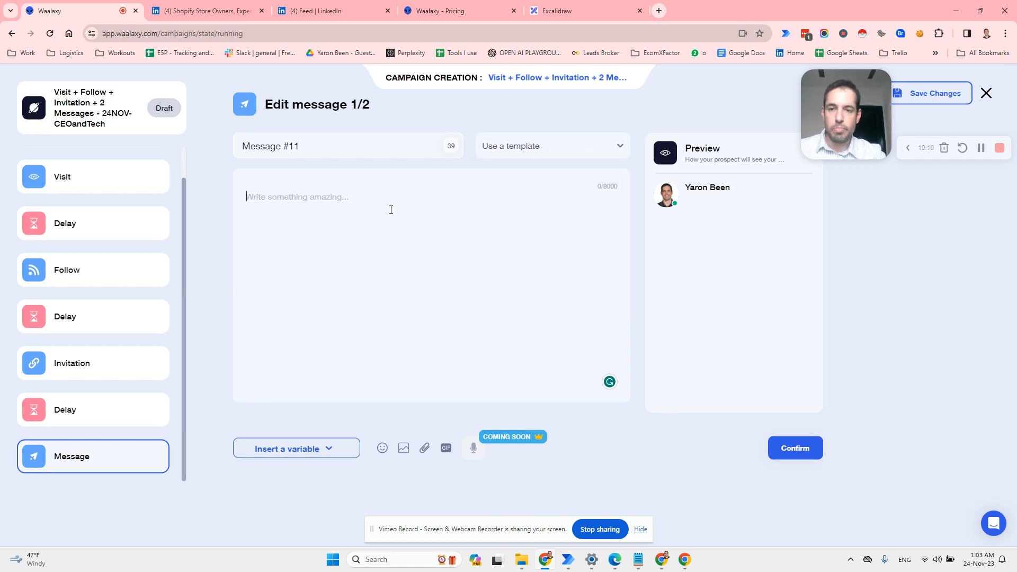
text(Hey, I s)
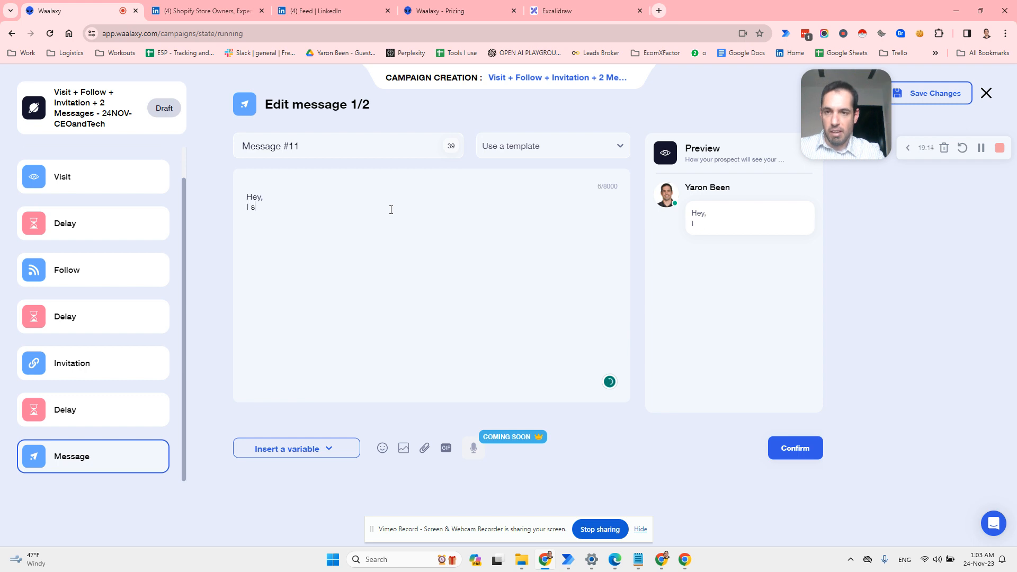
text(aw youu're )
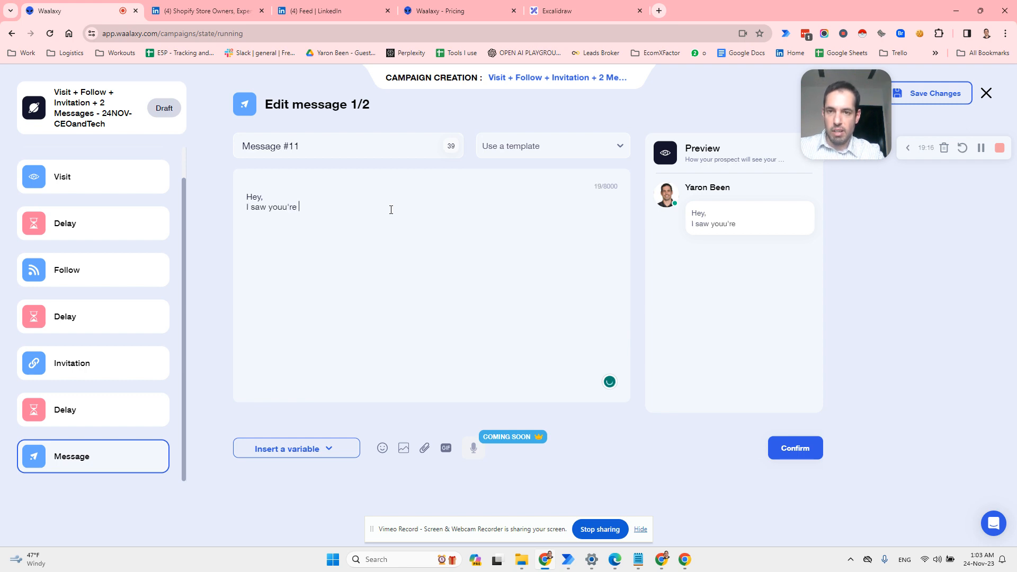
text(a CEO of a tech c)
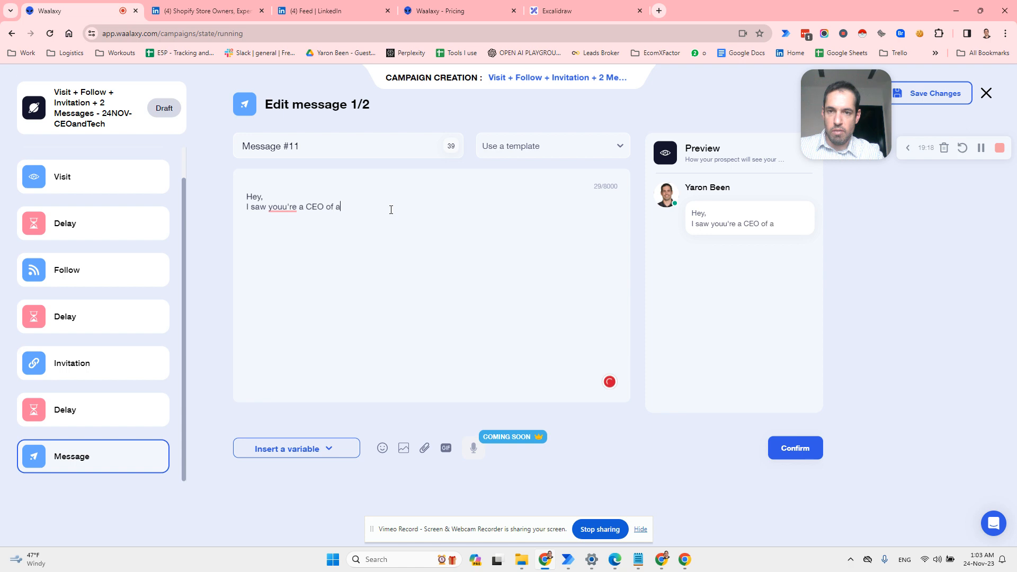
text(ny )
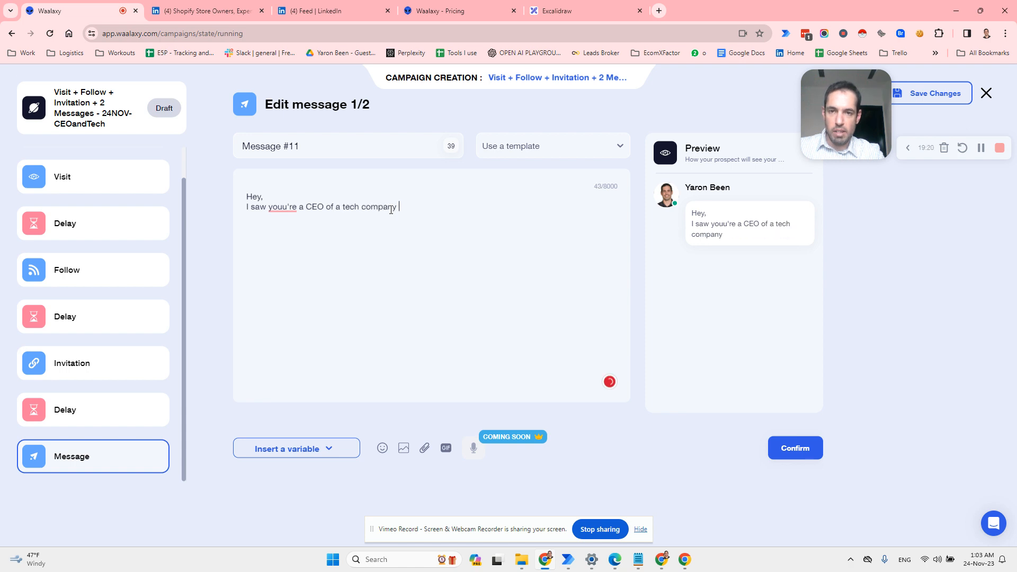
text(in Newyou)
text(k.)
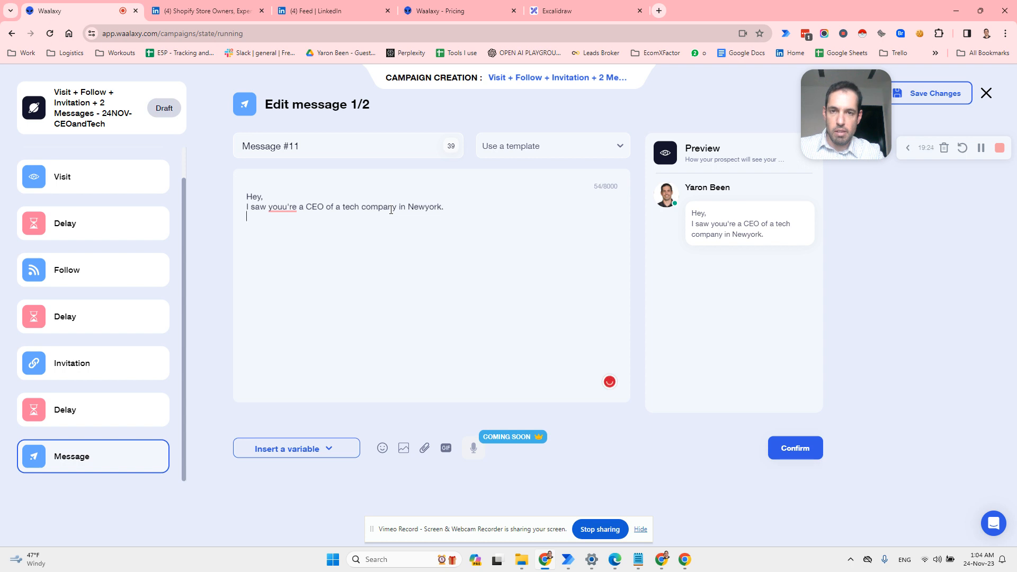
Add the paragraphs "I'm looking to sell you something." and "Hoipe you dont mind cold outreeach." to the message and view the insertable variables
key(Return)
text(I'm lo)
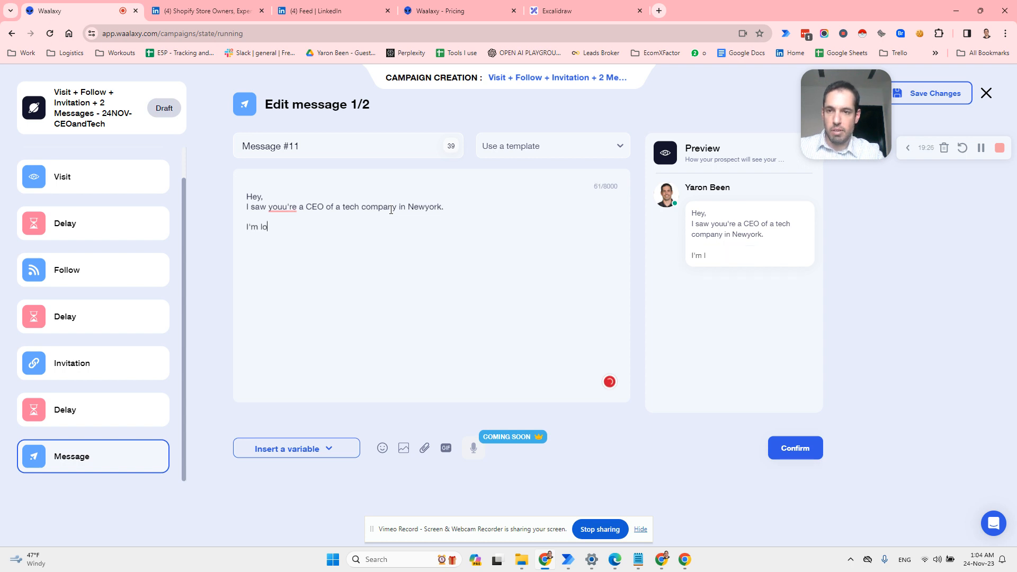
text(oking to sell )
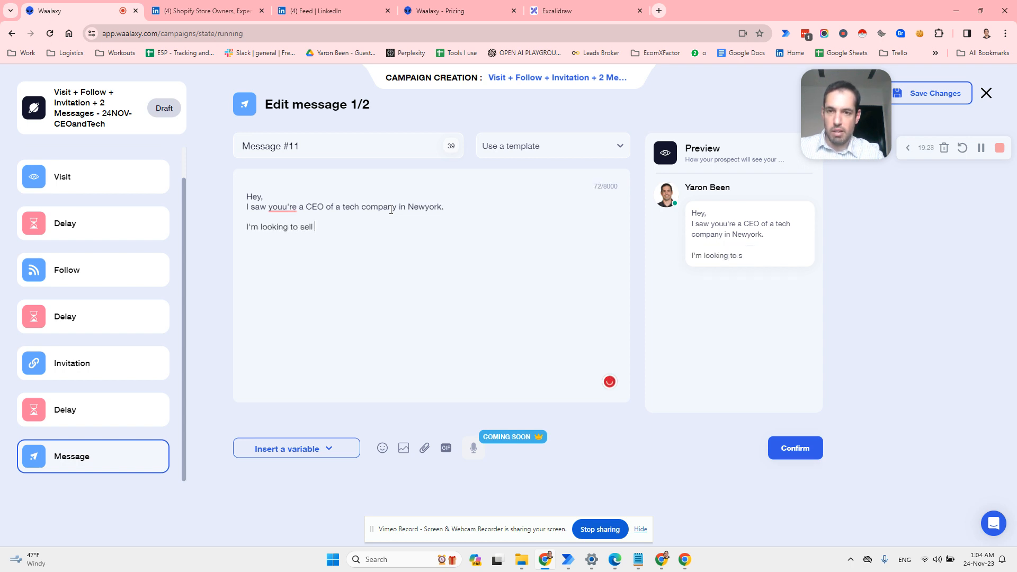
text(you something.)
key(Return)
key(Return)
text(Hoipe you dont mind calld outreeach.)
key(Return)
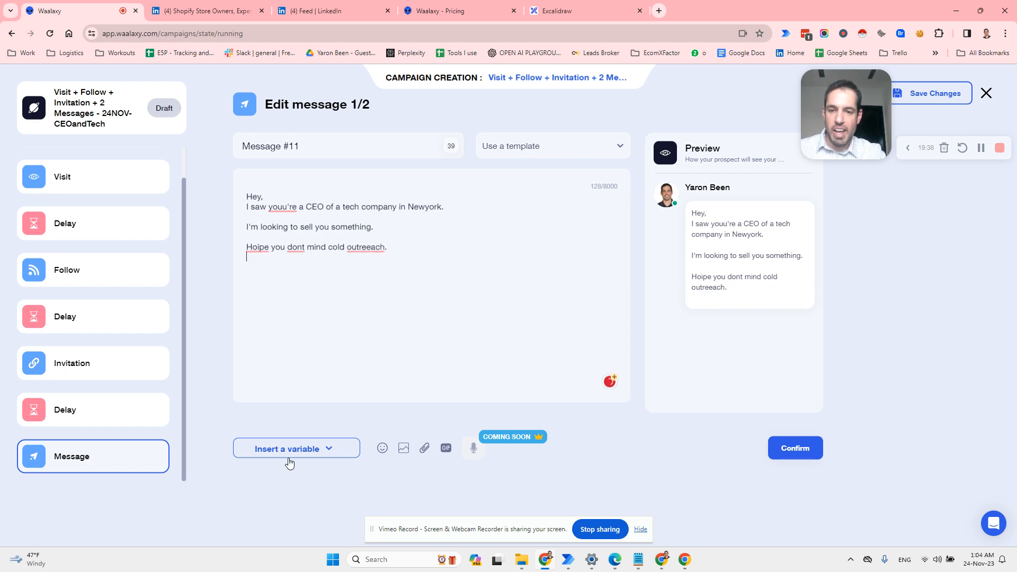
click(289, 460)
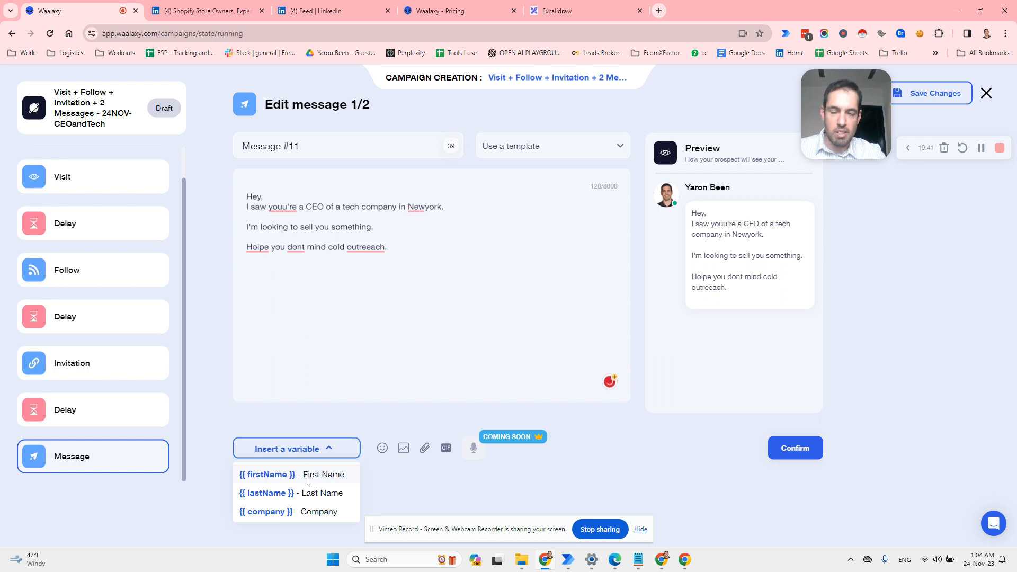
click(295, 247)
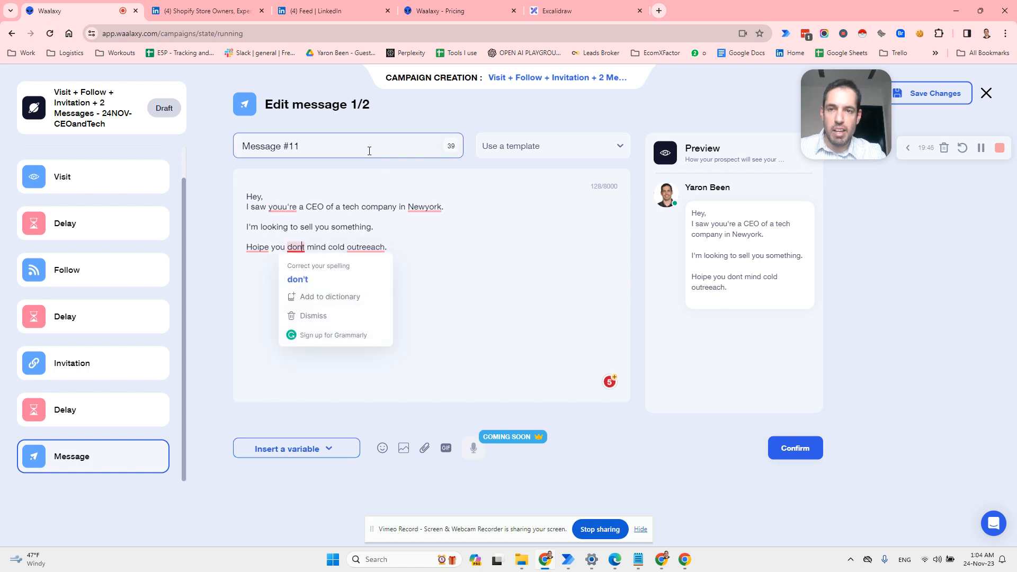
Name the first campaign message "Reachout- NY_Tech-CEO" and confirm it
triple_click(369, 151)
click(369, 151)
text(Reac)
key(BackSpace)
key(BackSpace)
key(BackSpace)
key(BackSpace)
key(BackSpace)
key(BackSpace)
key(BackSpace)
key(BackSpace)
key(BackSpace)
key(BackSpace)
key(BackSpace)
key(BackSpace)
key(BackSpace)
key(BackSpace)
text(Reachout)
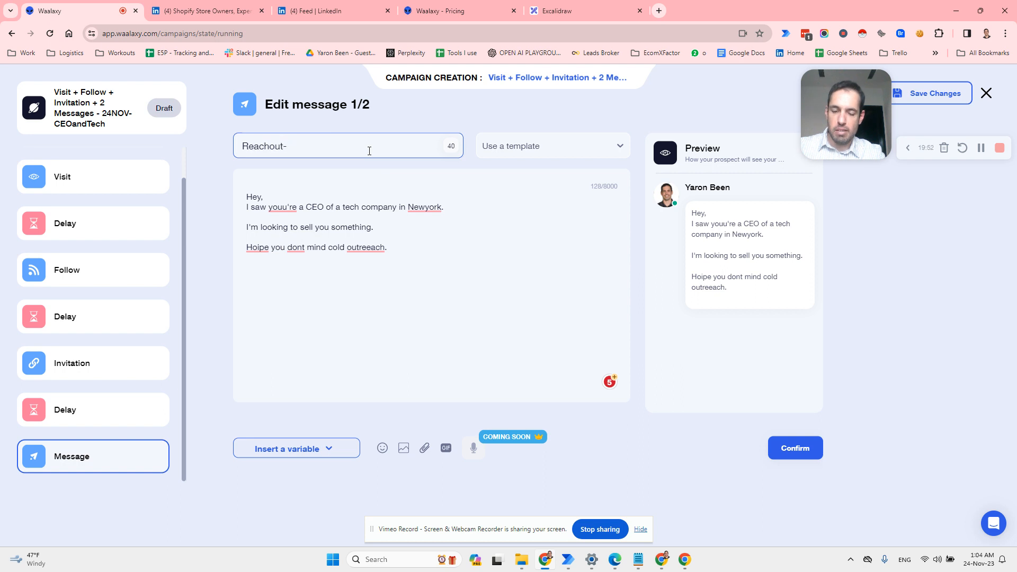
text(- NY_Te)
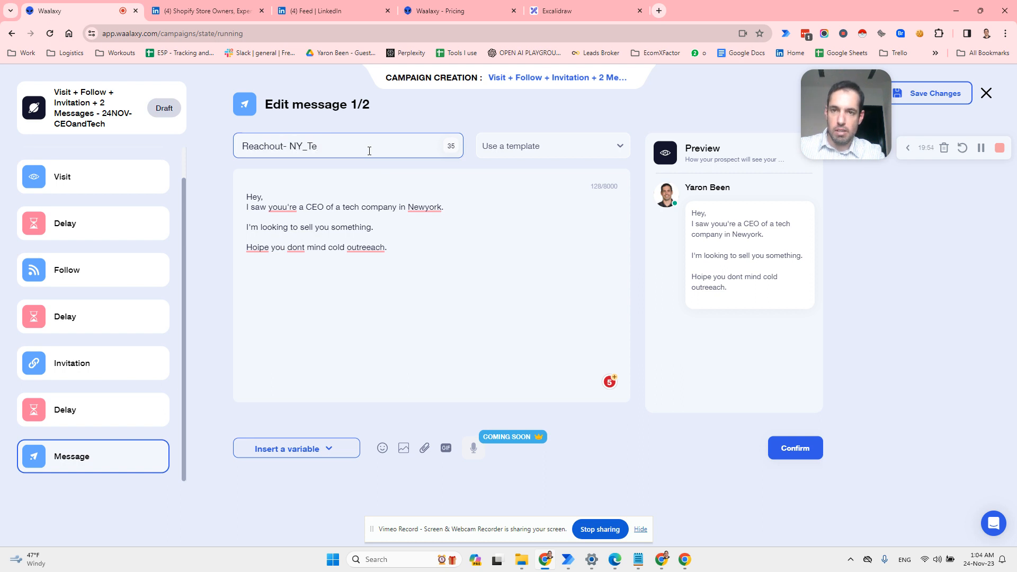
text(ch-CEO)
click(796, 449)
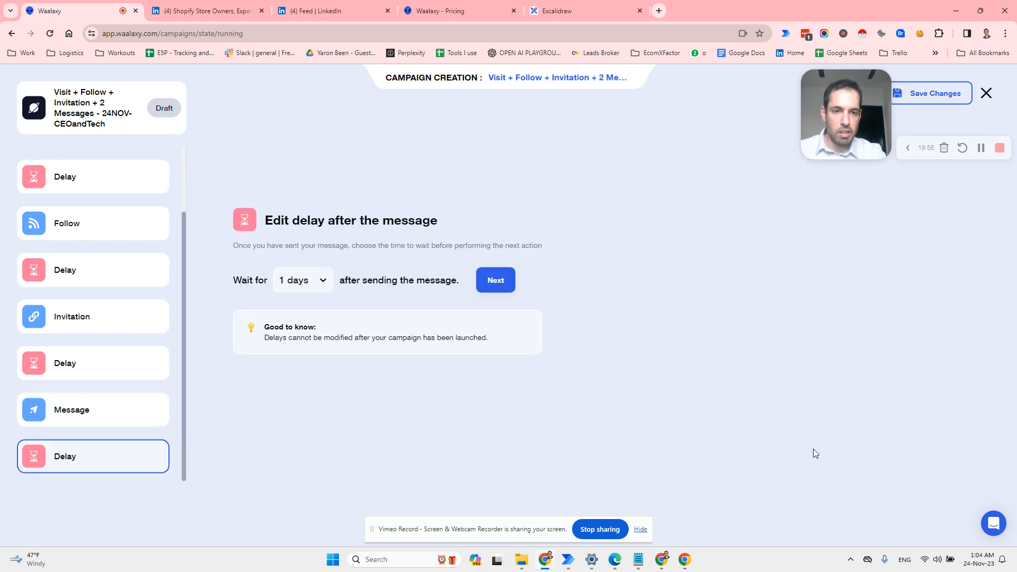
Accept the 1-day delay after the first message and confirm a second message reading "followup"
click(497, 284)
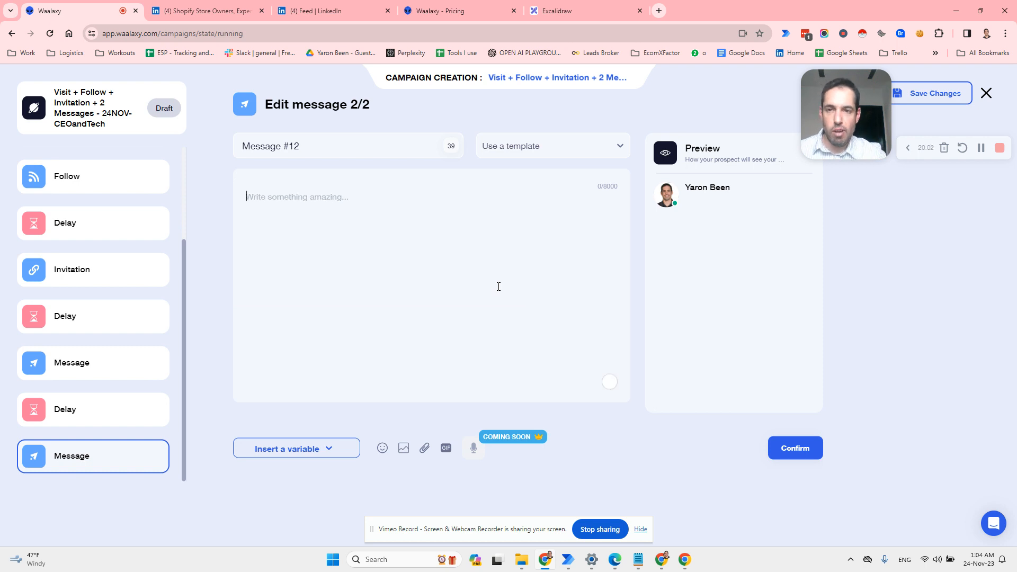
text(follw)
text(wup)
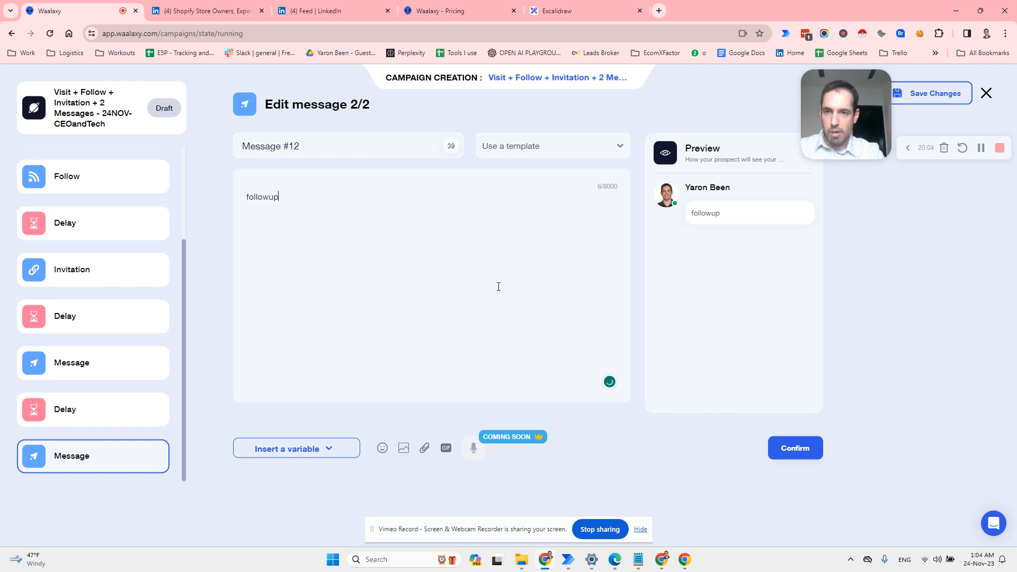
click(794, 447)
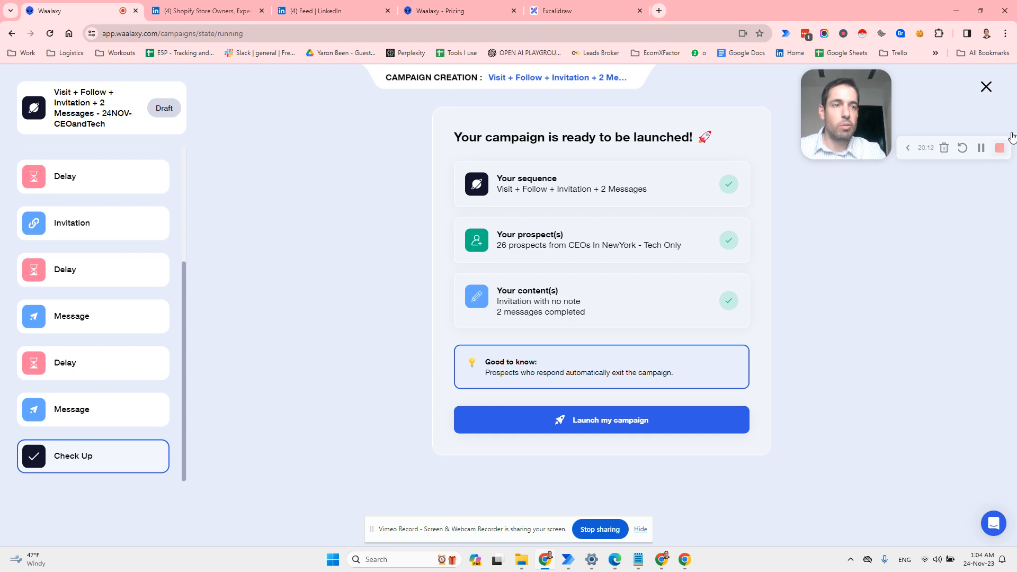
Leave the campaign check-up without launching the campaign and open the running Follow Campaign to review its steps
click(986, 87)
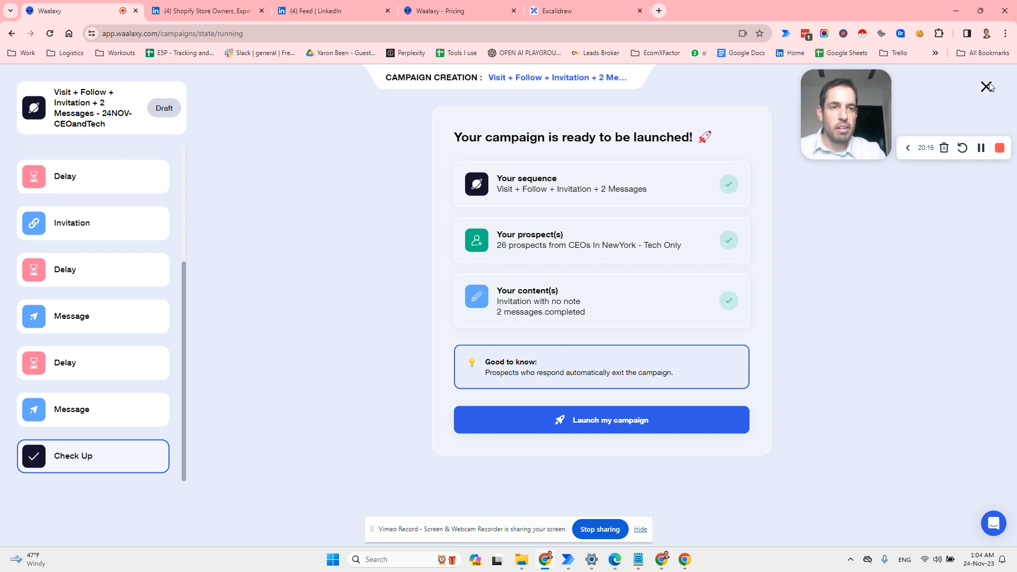
click(476, 384)
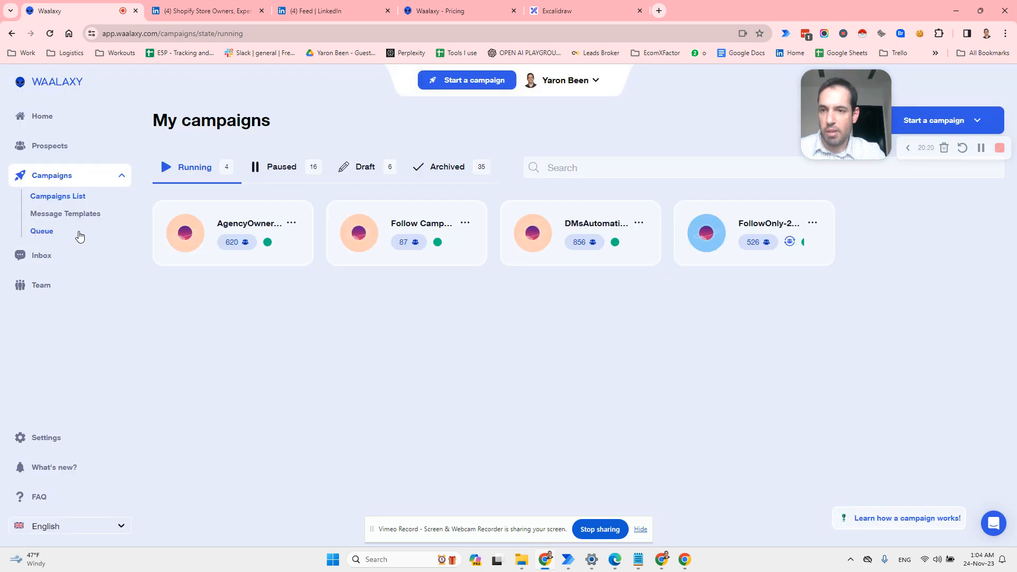
click(437, 223)
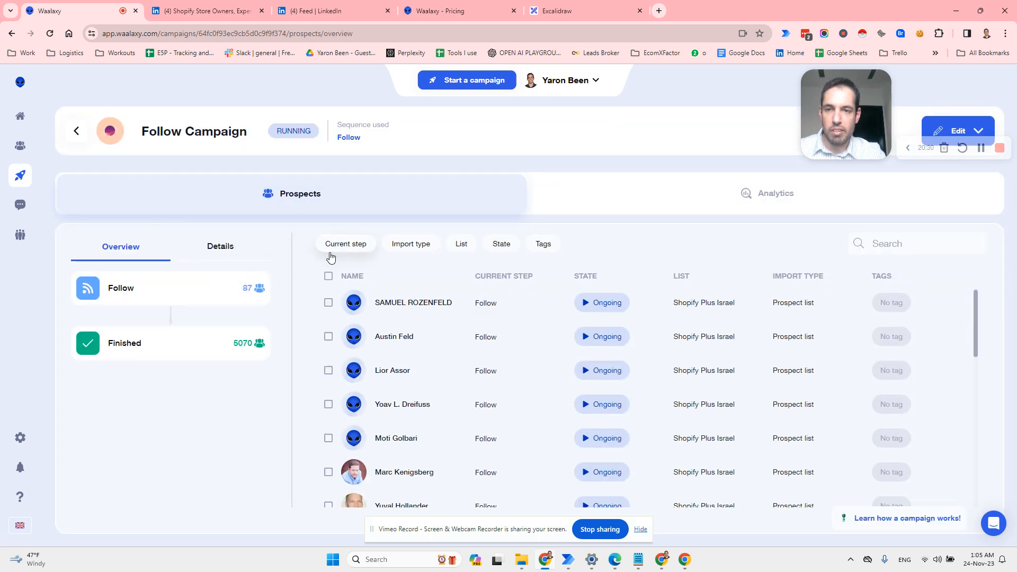
mouse_move(200, 294)
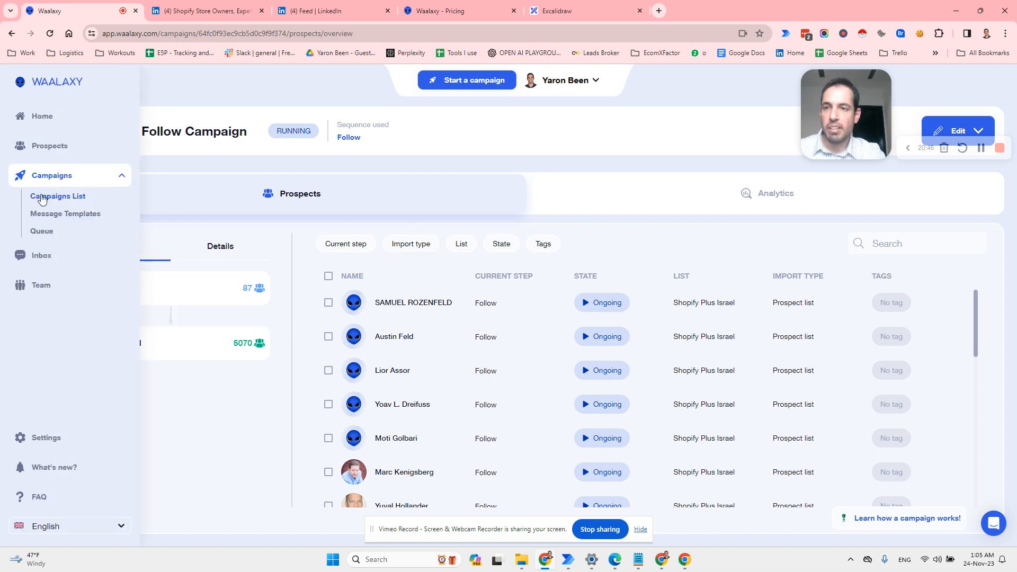
Open the running DMsAutomation-Ongoing campaign and examine the prospects at its invitation, delay, message and waiting stages
click(39, 197)
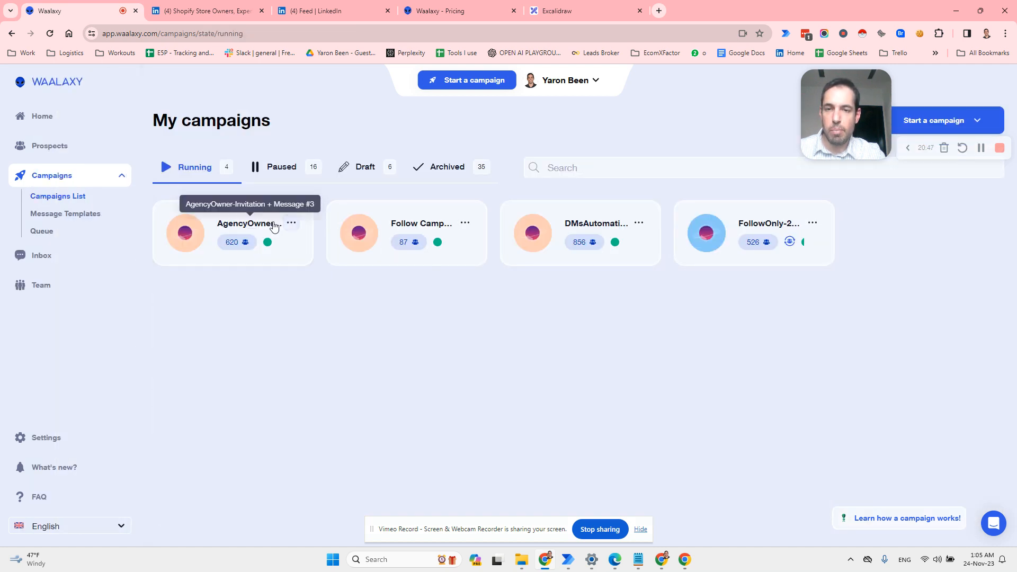
click(597, 220)
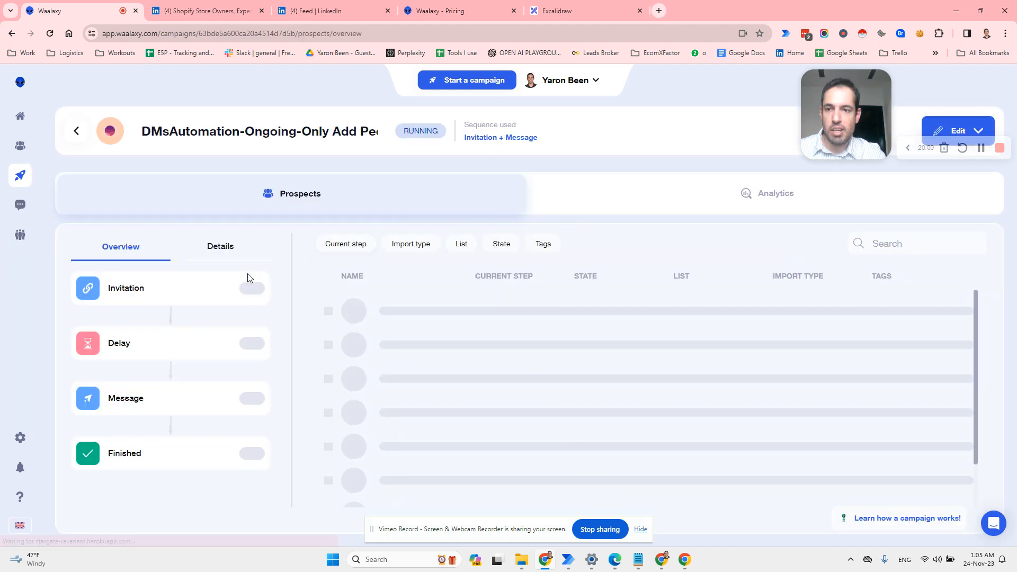
mouse_move(159, 292)
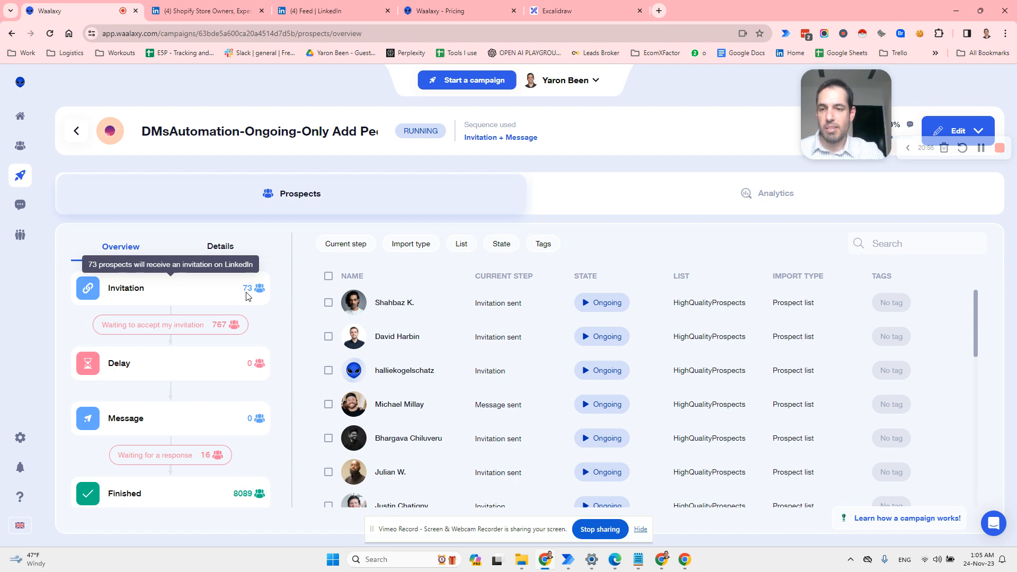
mouse_move(213, 332)
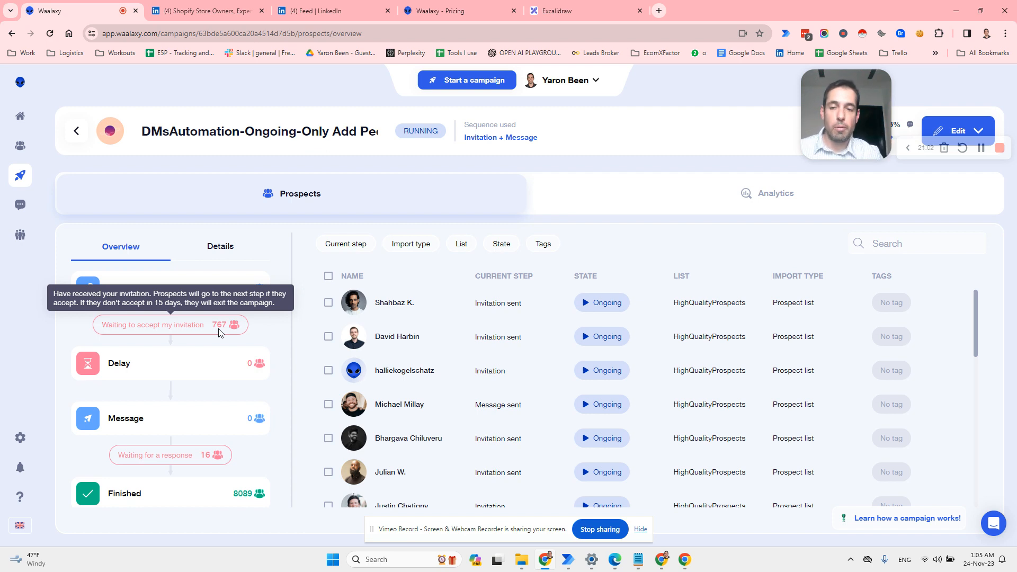
mouse_move(237, 367)
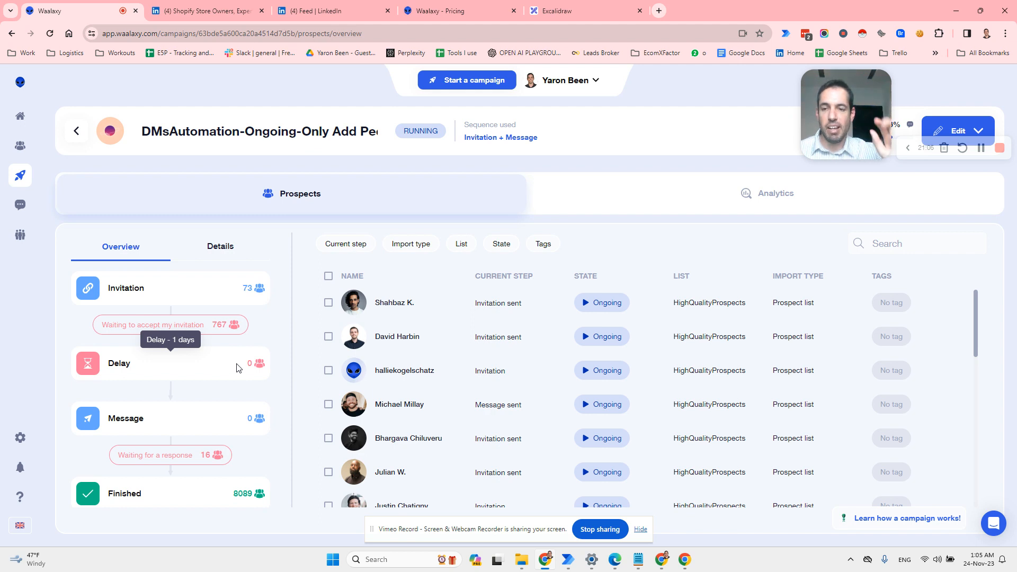
mouse_move(233, 419)
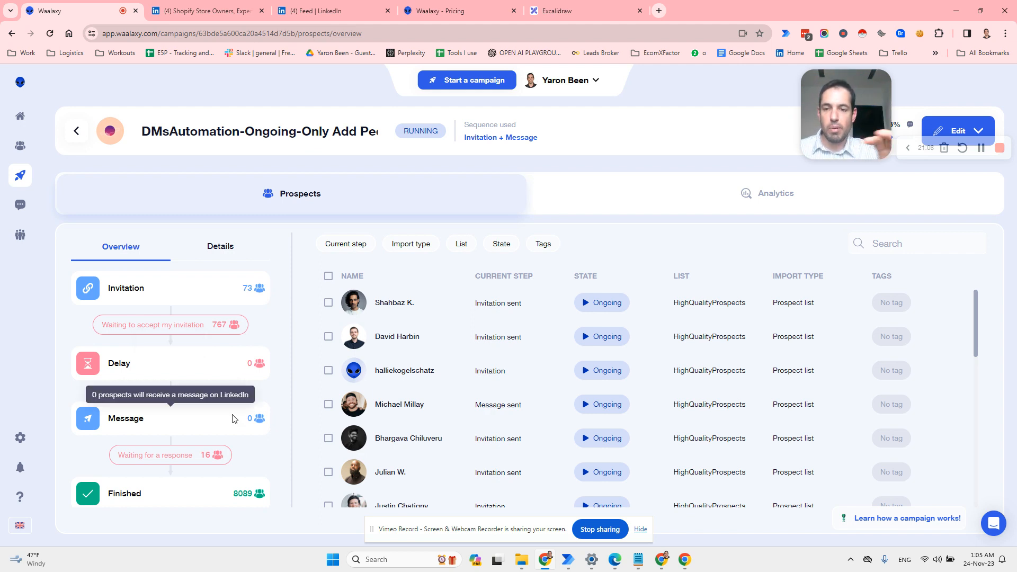
mouse_move(209, 456)
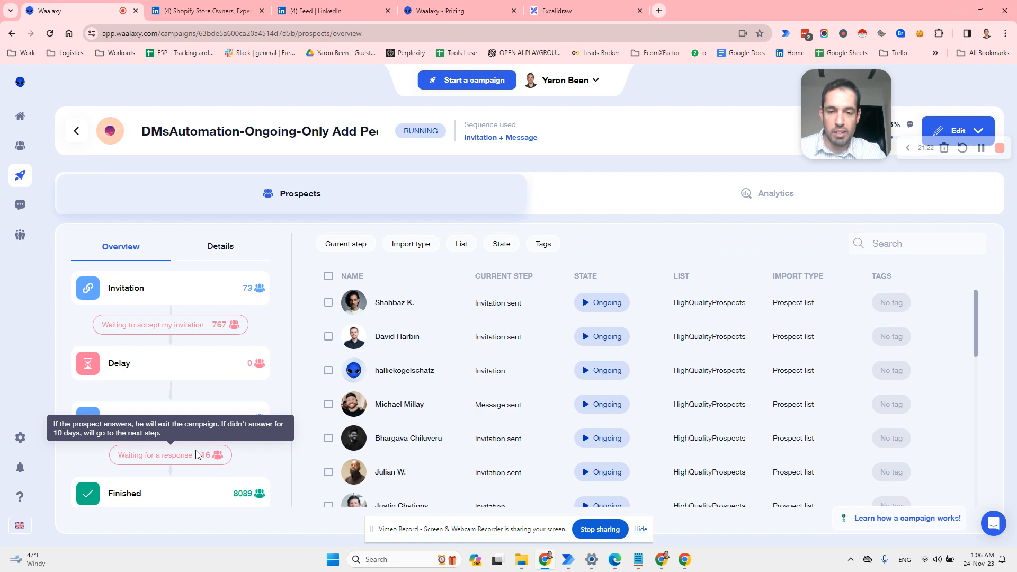
Open the campaign queue, look through the queued LinkedIn actions and check the available action type filters
mouse_move(31, 188)
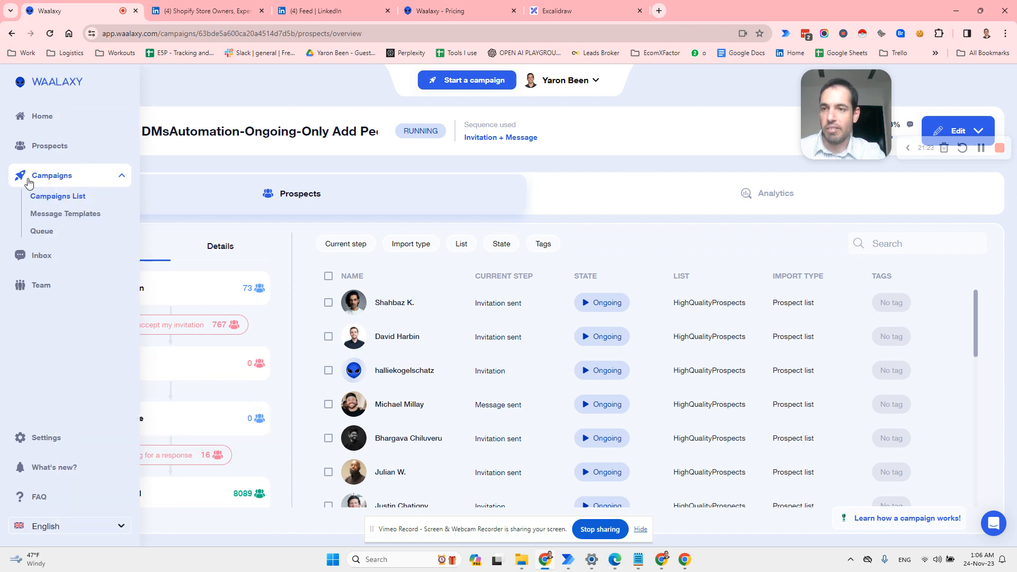
click(58, 198)
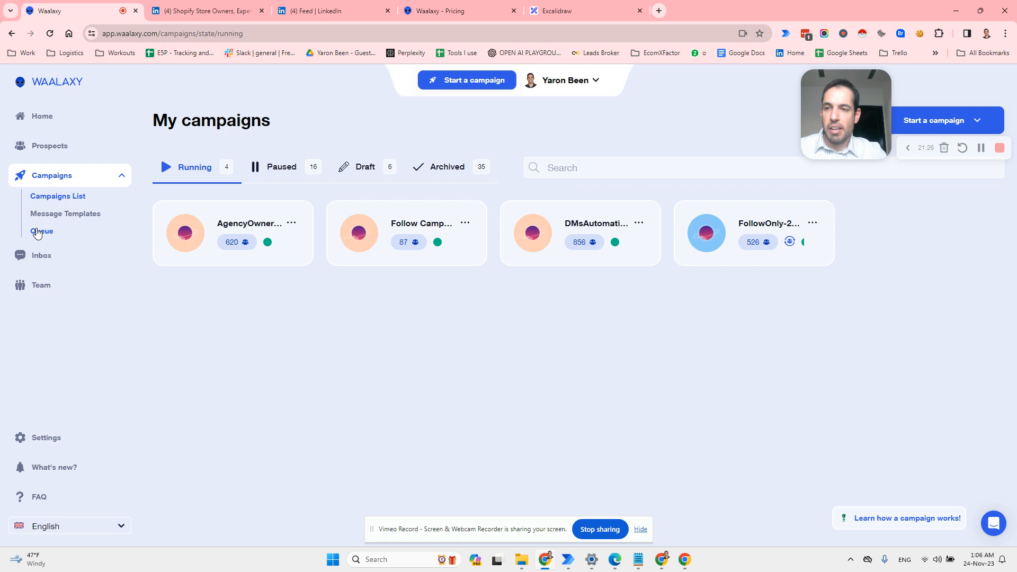
click(38, 232)
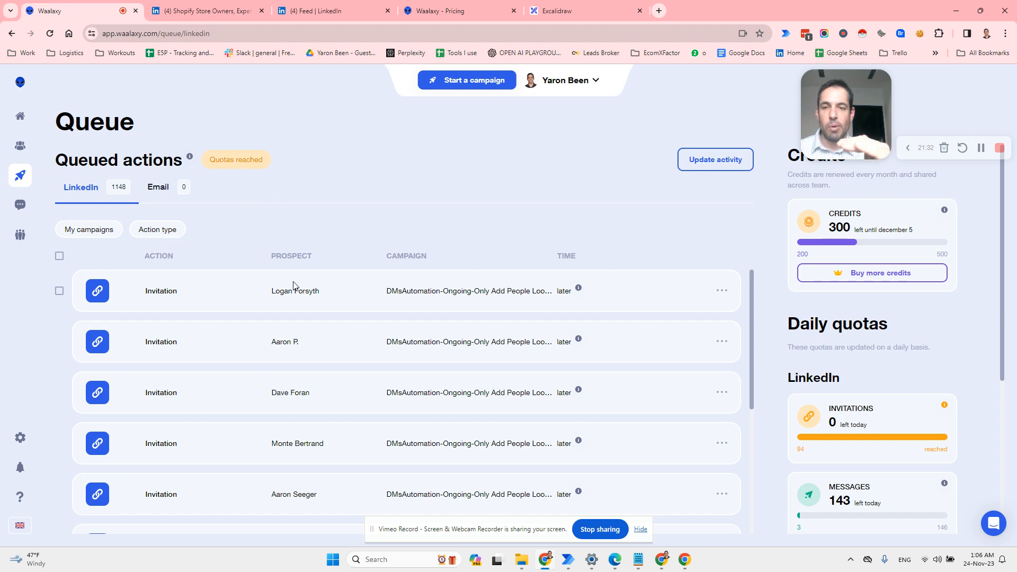
scroll(294, 286, down, 5)
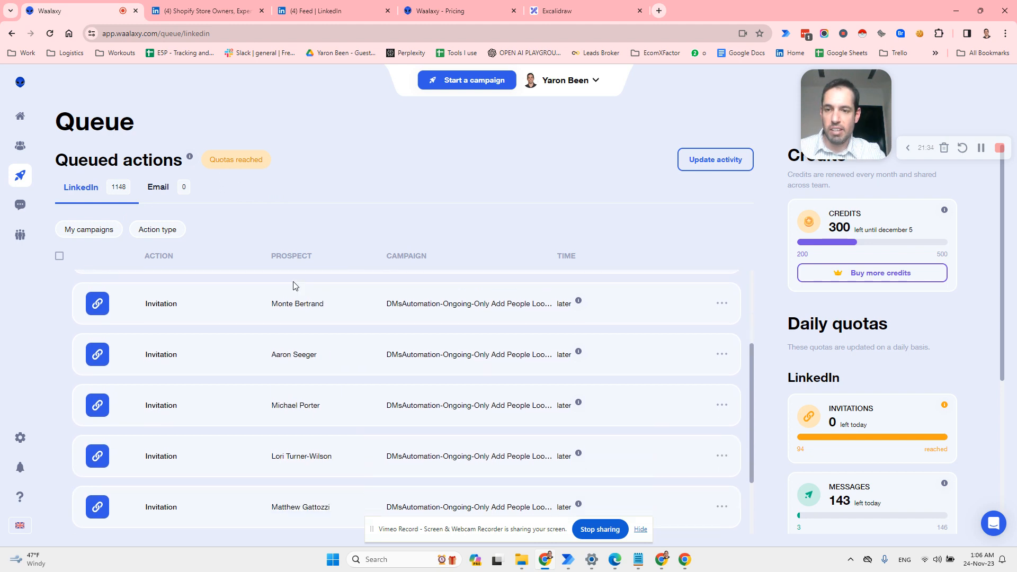
click(153, 230)
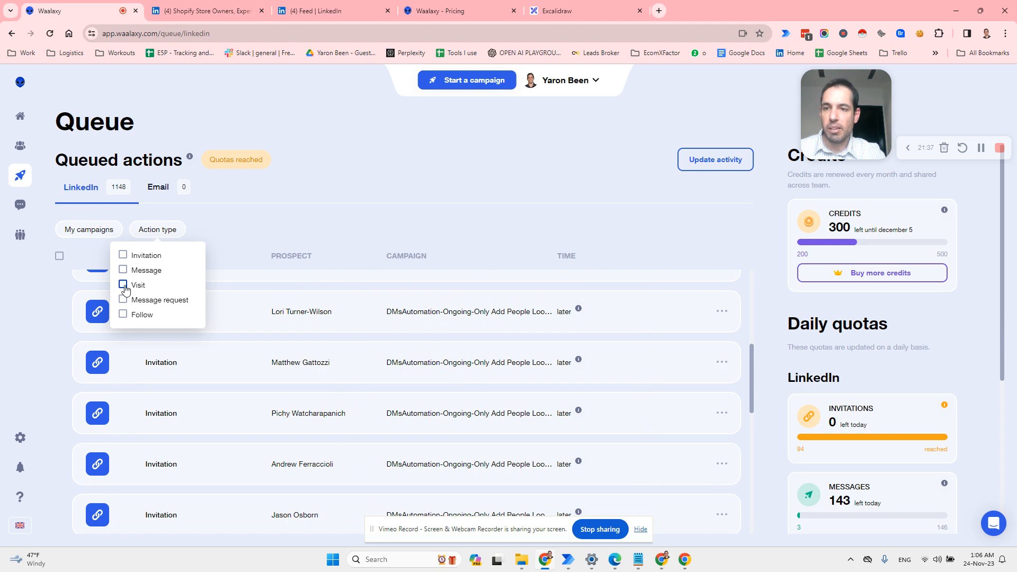
click(170, 231)
scroll(529, 345, down, 5)
scroll(503, 370, down, 10)
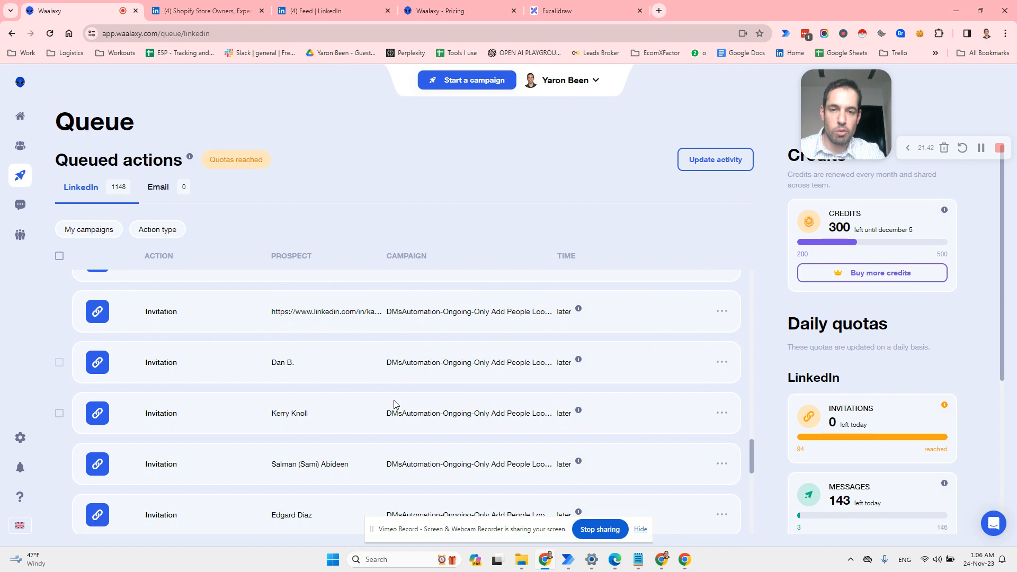
scroll(397, 402, down, 7)
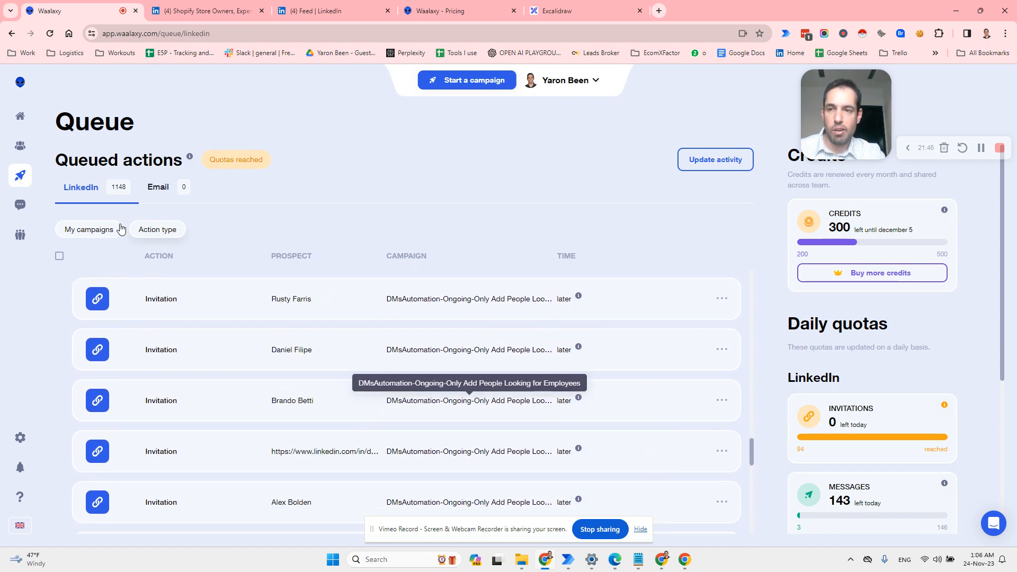
Filter the queued LinkedIn actions by Follow and look through the matching entries
click(147, 229)
click(122, 314)
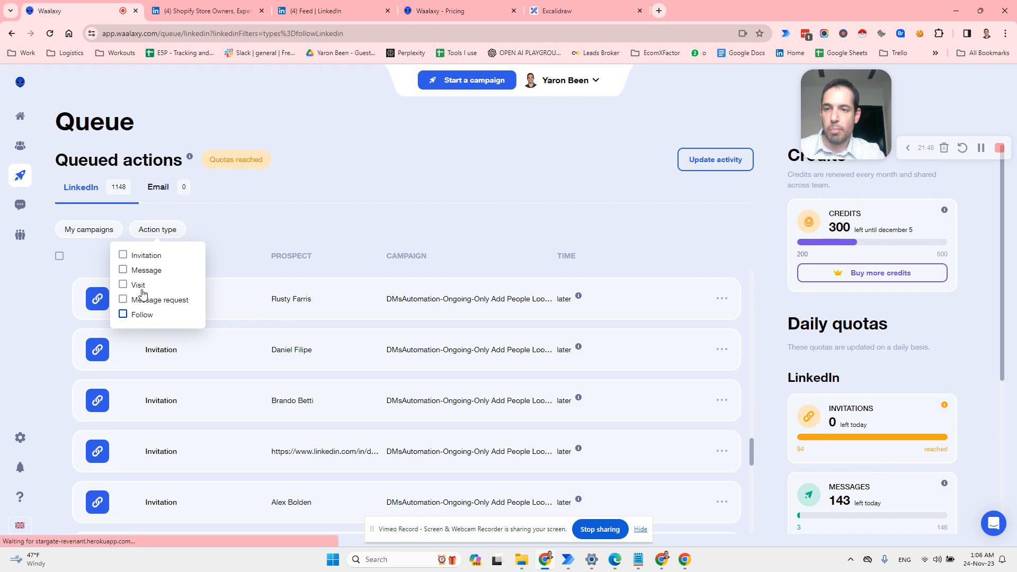
scroll(238, 297, down, 5)
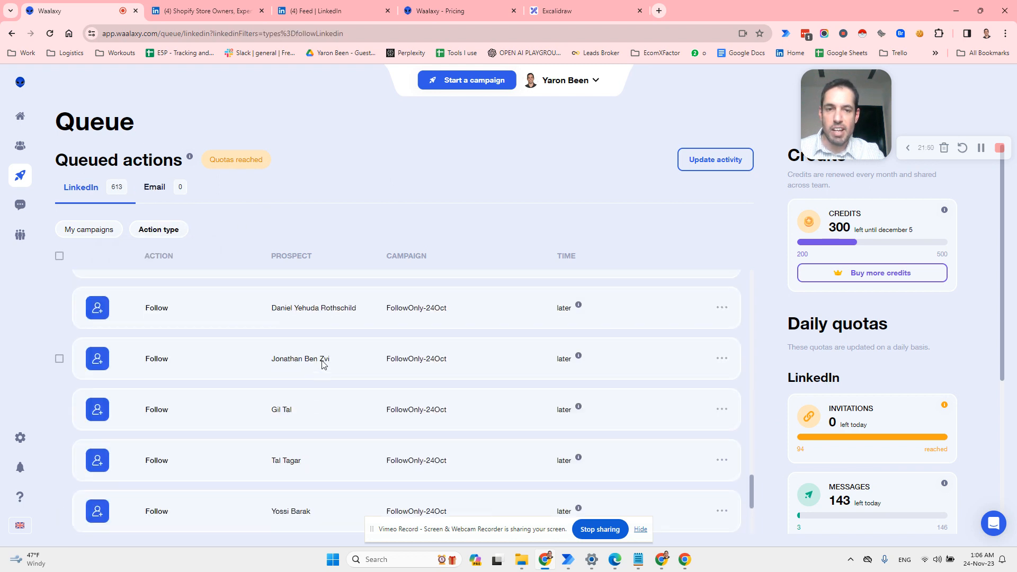
scroll(258, 342, up, 10)
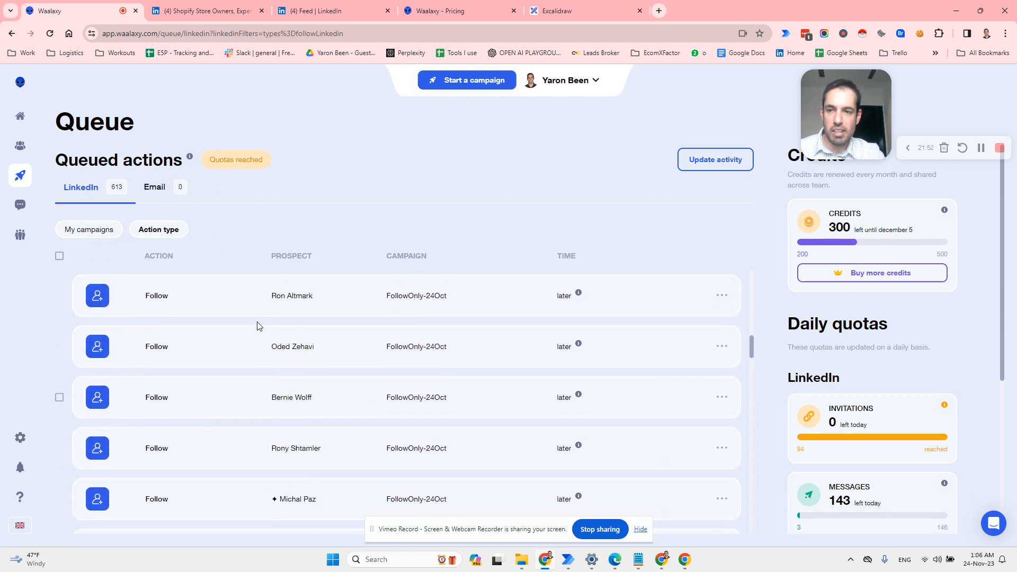
scroll(201, 301, up, 3)
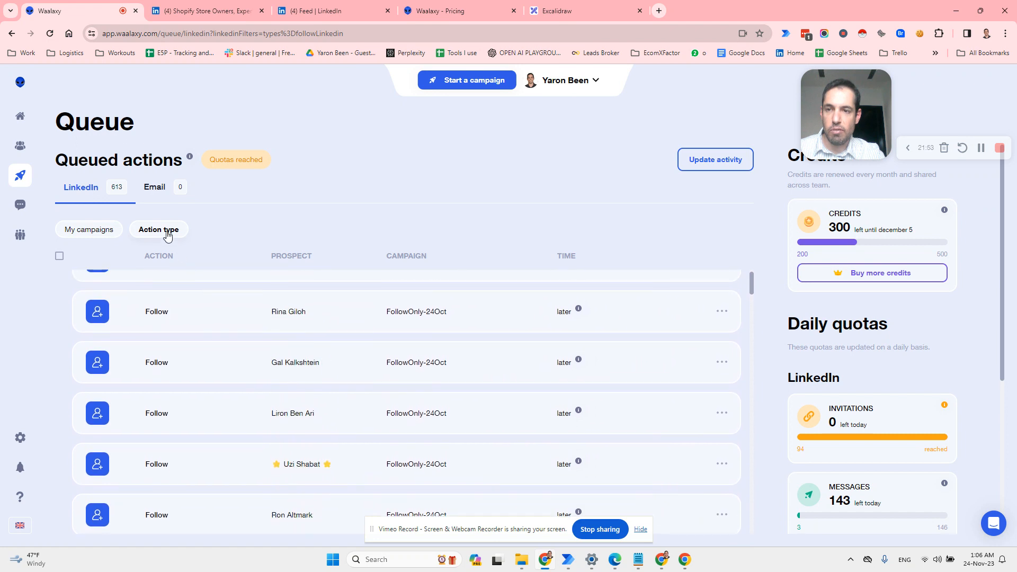
Try the AgencyOwner-Invitation + Message #3 campaign filter on the queue, and clear it along with the Follow filter
click(95, 237)
click(16, 255)
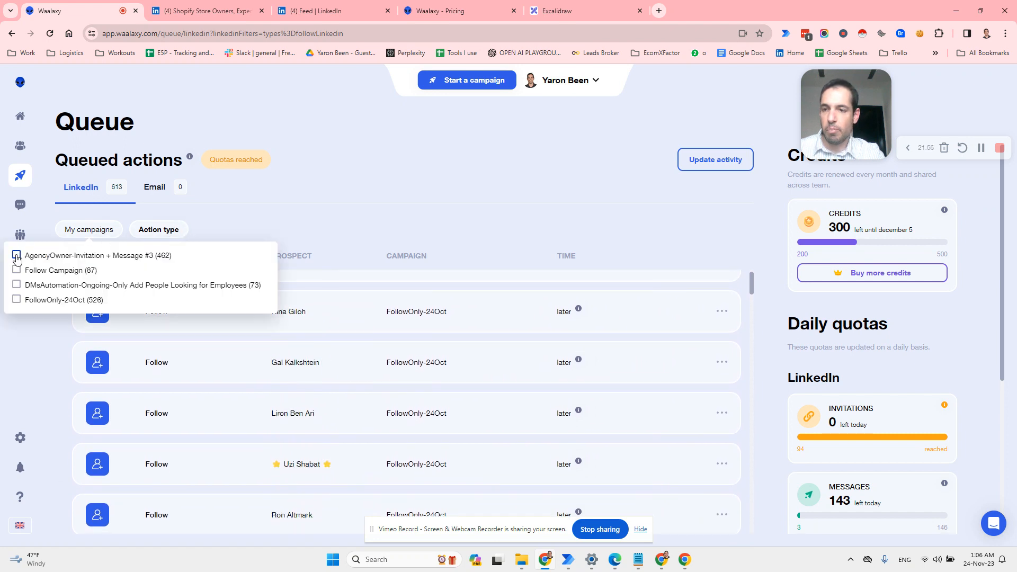
click(16, 257)
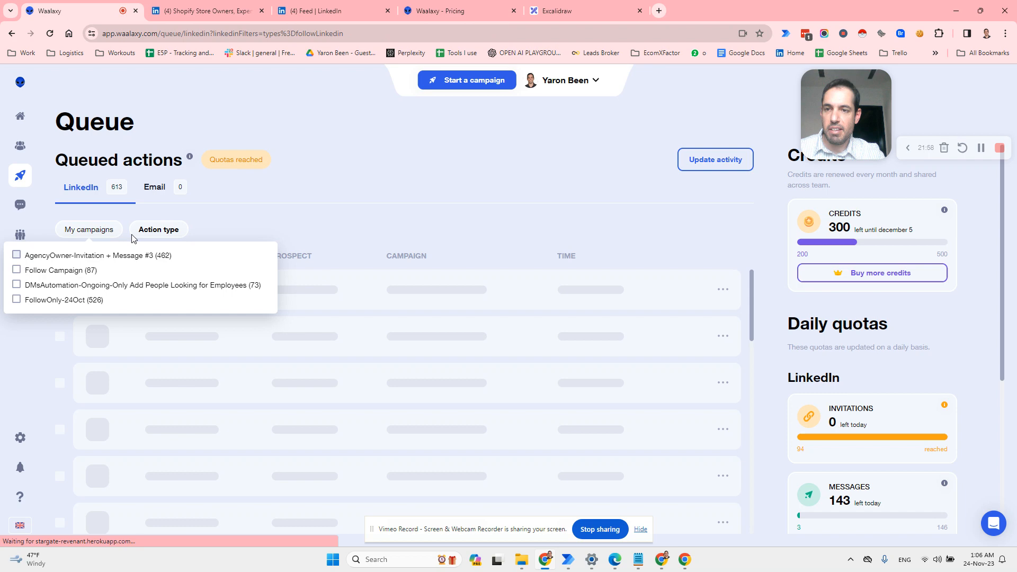
click(151, 231)
click(124, 315)
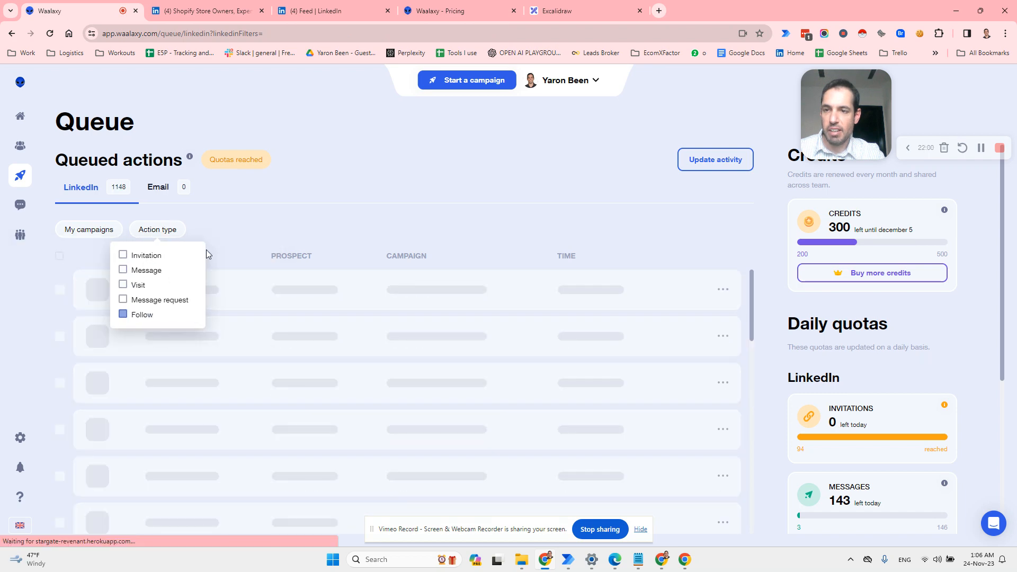
Open the running AgencyOwner-Invitation + Message #3 campaign and examine its LinkedIn and email analytics
click(27, 147)
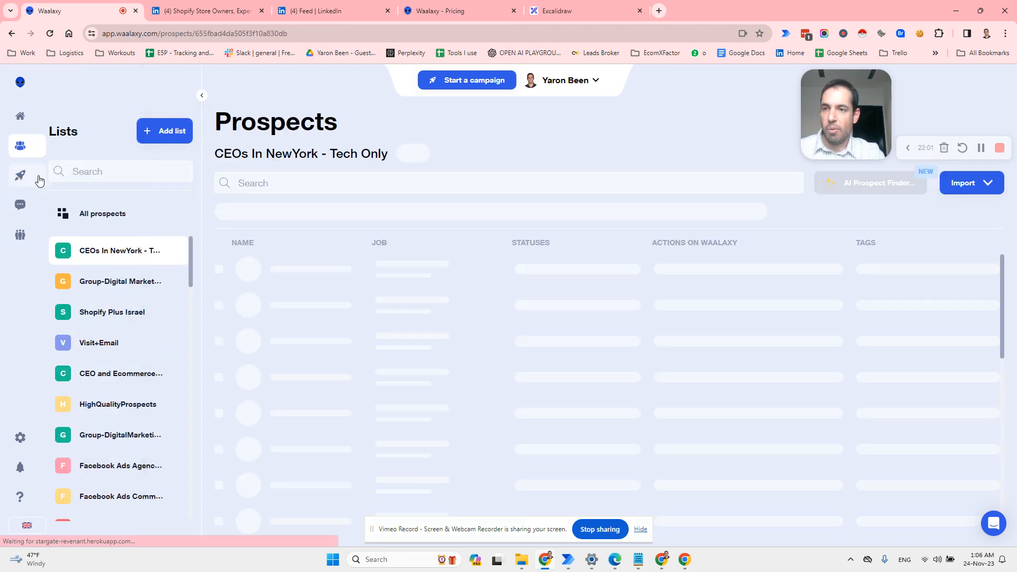
click(30, 174)
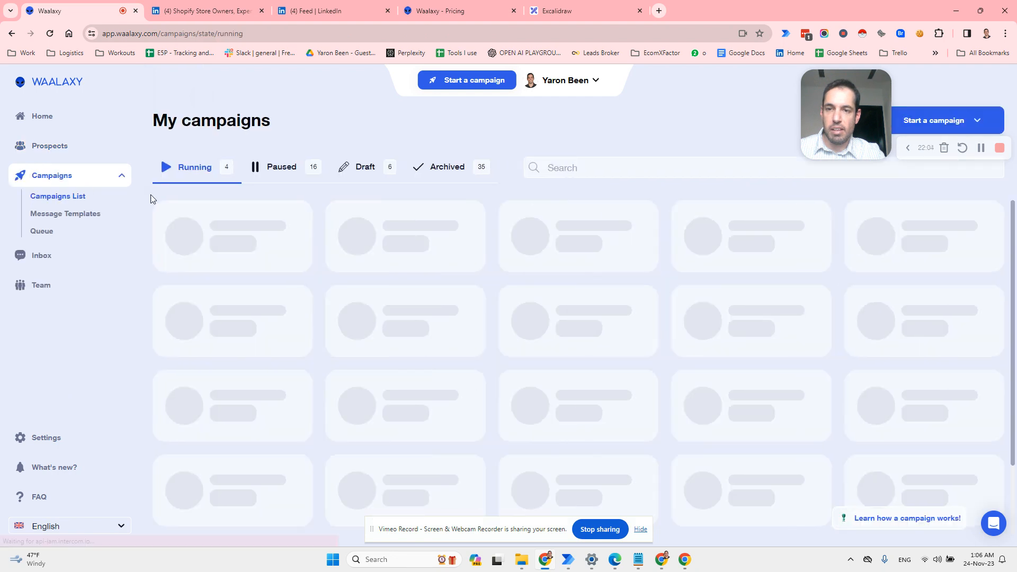
click(269, 225)
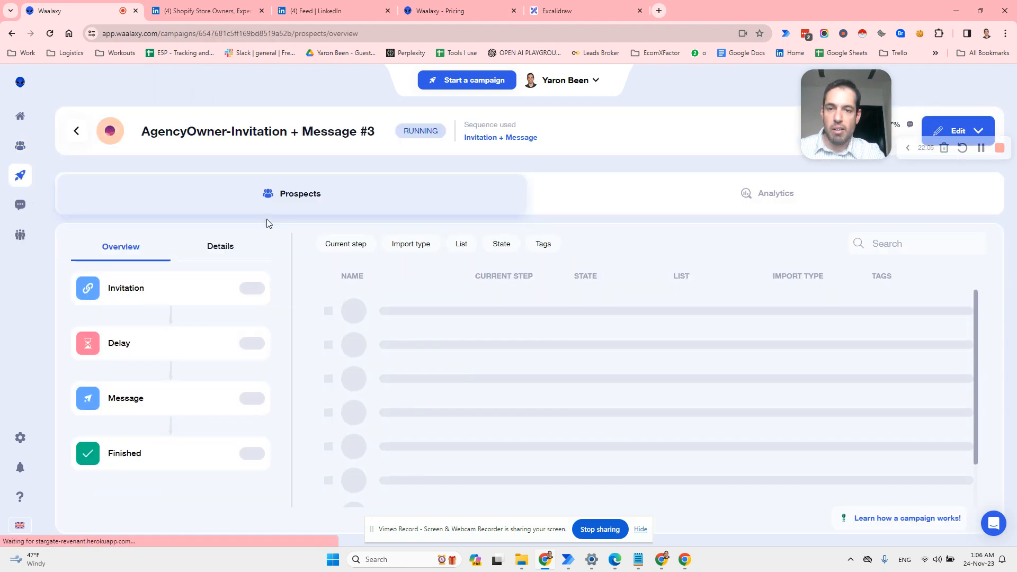
click(663, 204)
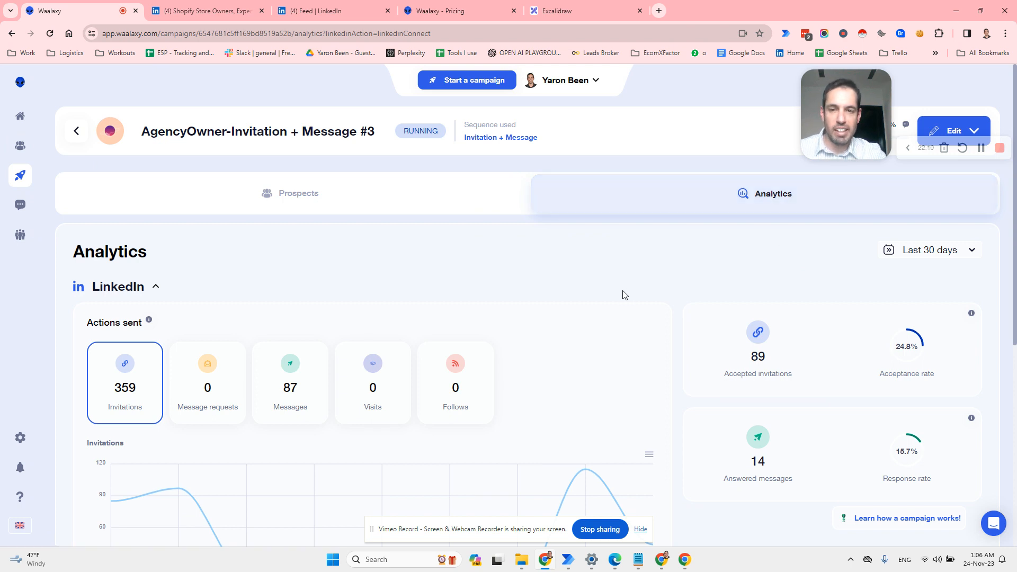
scroll(624, 294, down, 1)
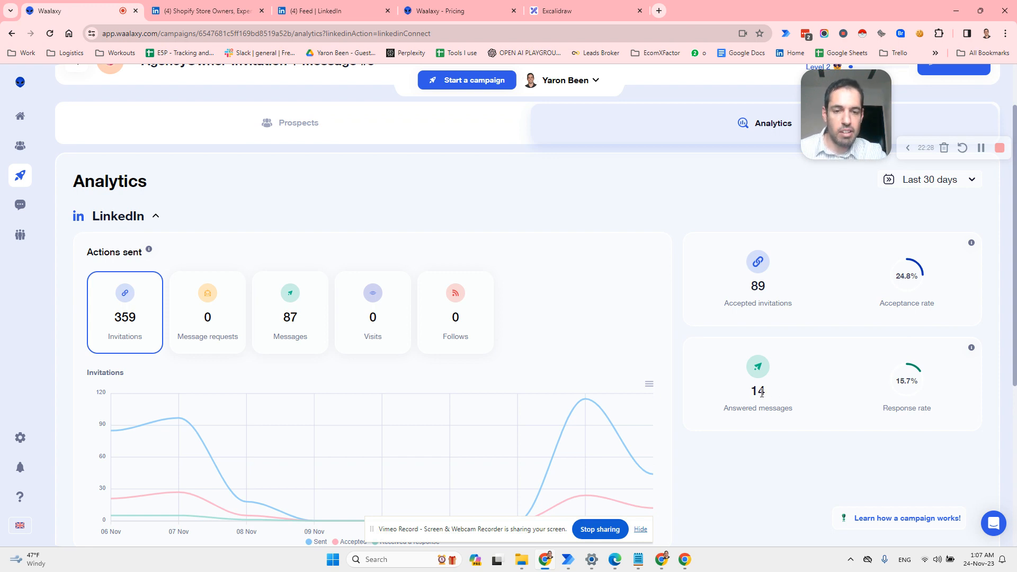
scroll(761, 396, down, 2)
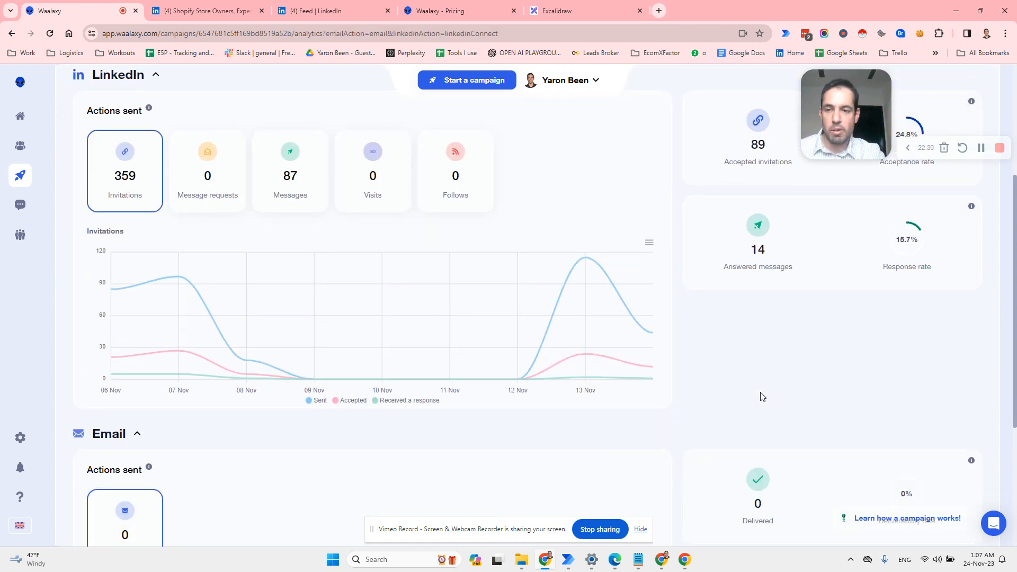
scroll(761, 396, up, 4)
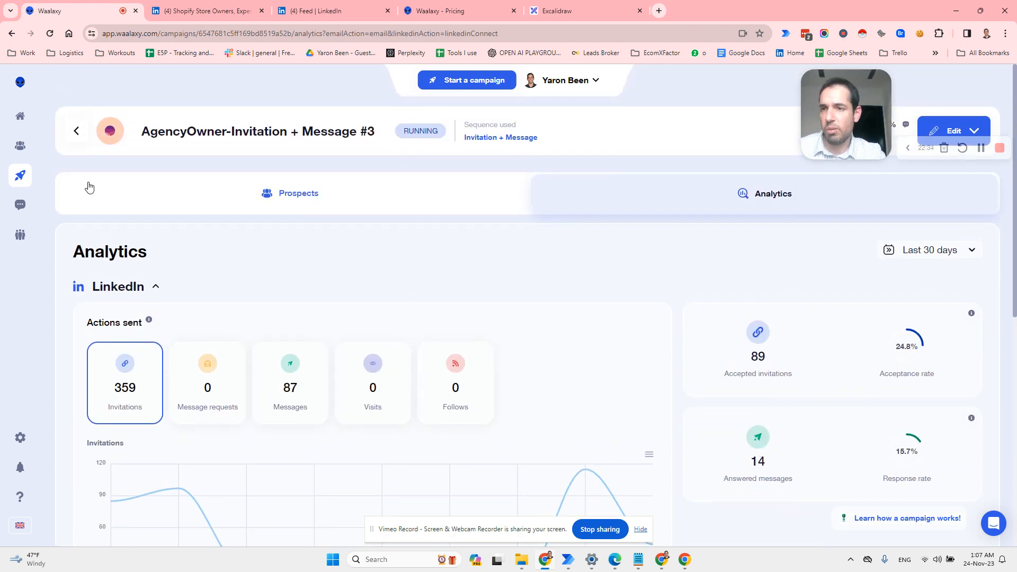
View the CEOs In NewYork - Tech Only prospect list and go to the home page
mouse_move(30, 152)
click(30, 152)
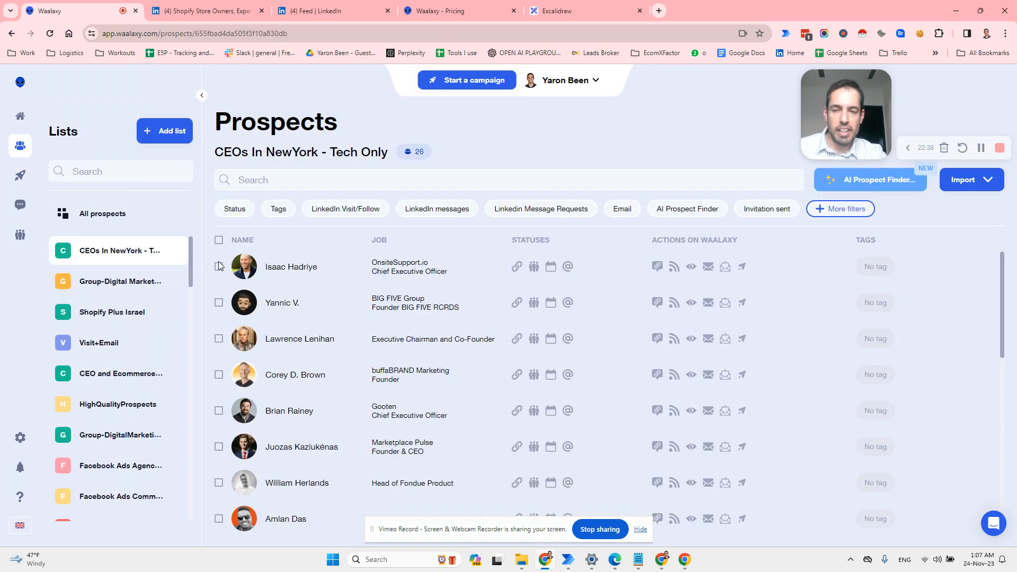
click(22, 125)
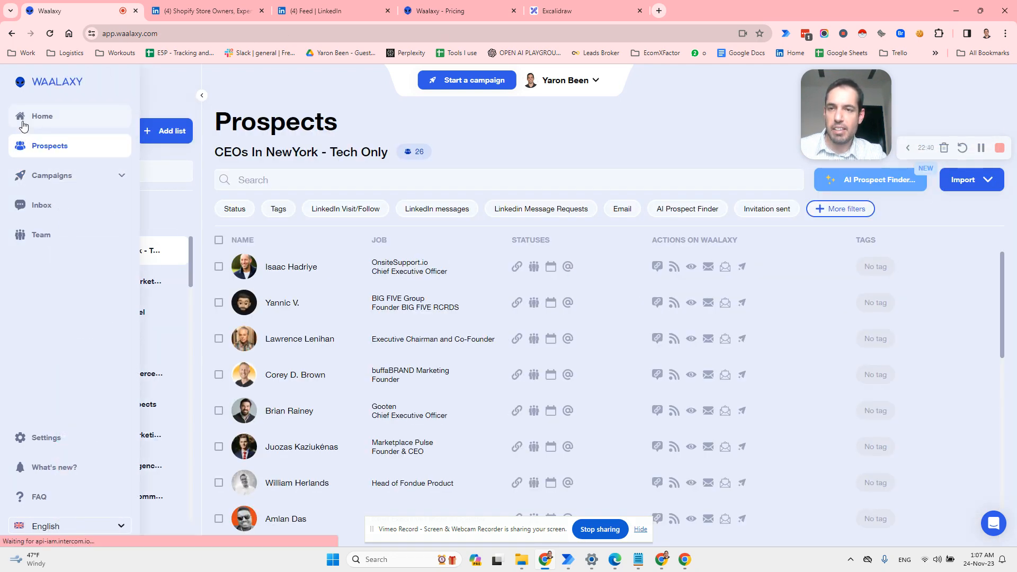